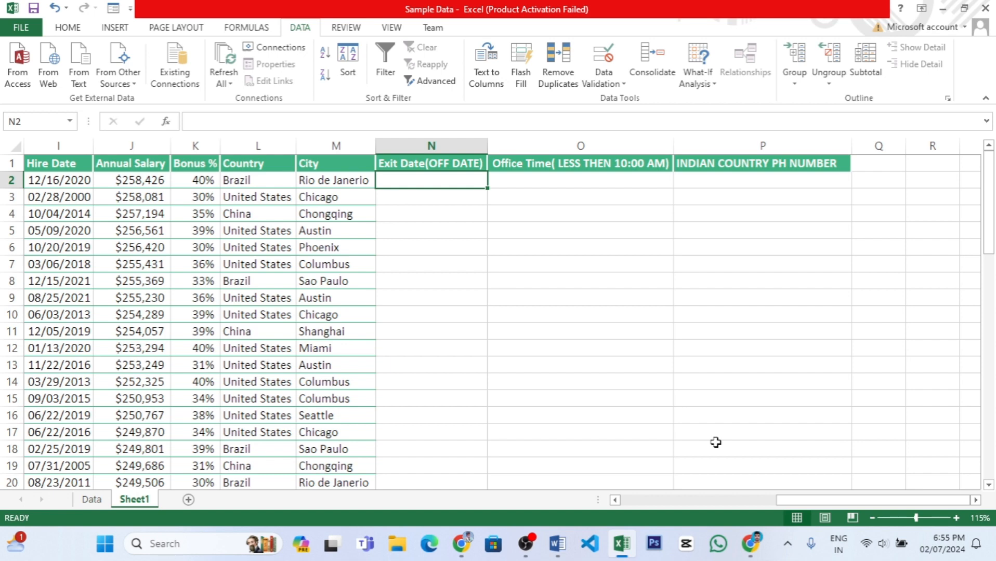
Open the data validation settings for column Q and review the available validation criteria types.
click(879, 145)
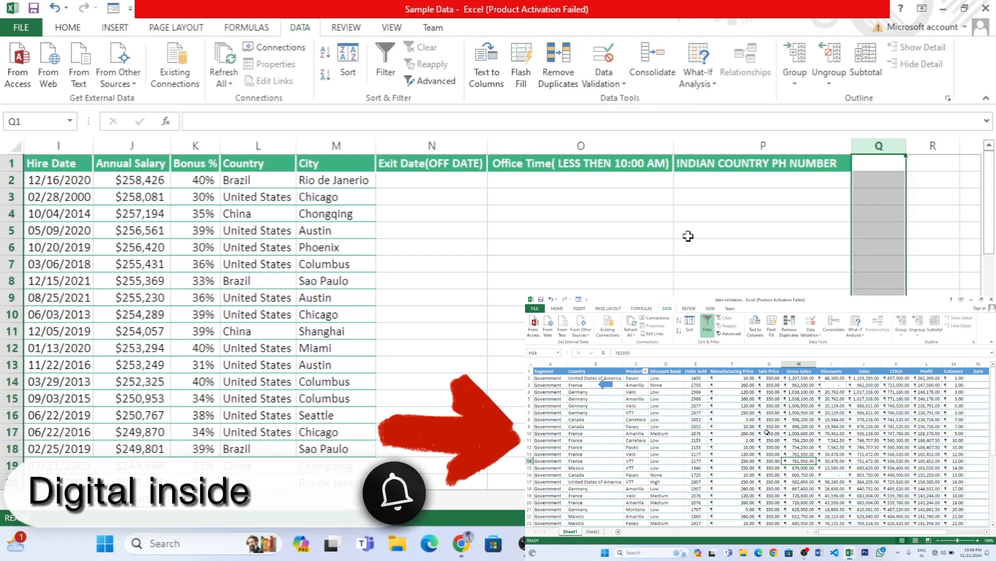
click(603, 81)
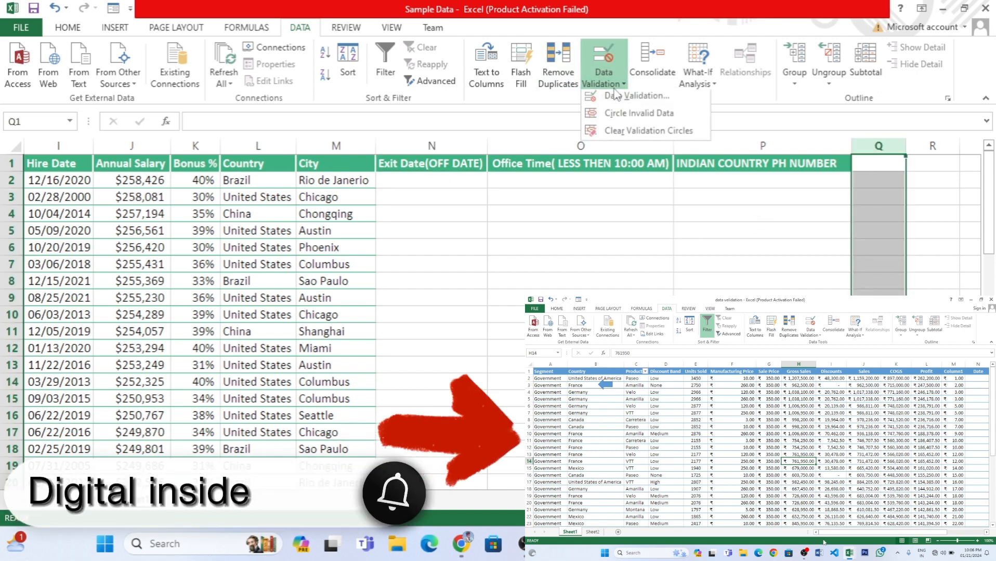
click(630, 106)
click(446, 262)
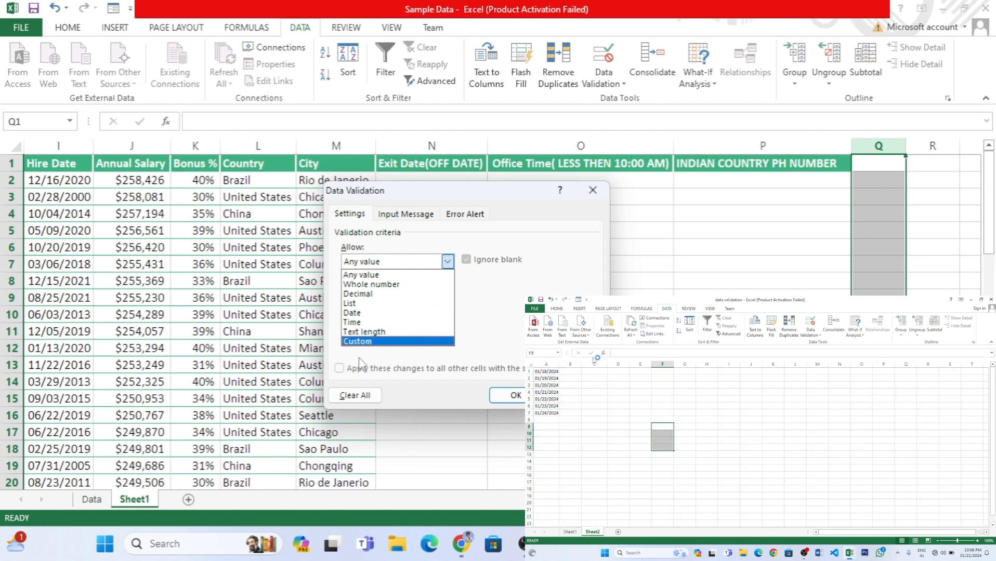
key(Escape)
key(Escape)
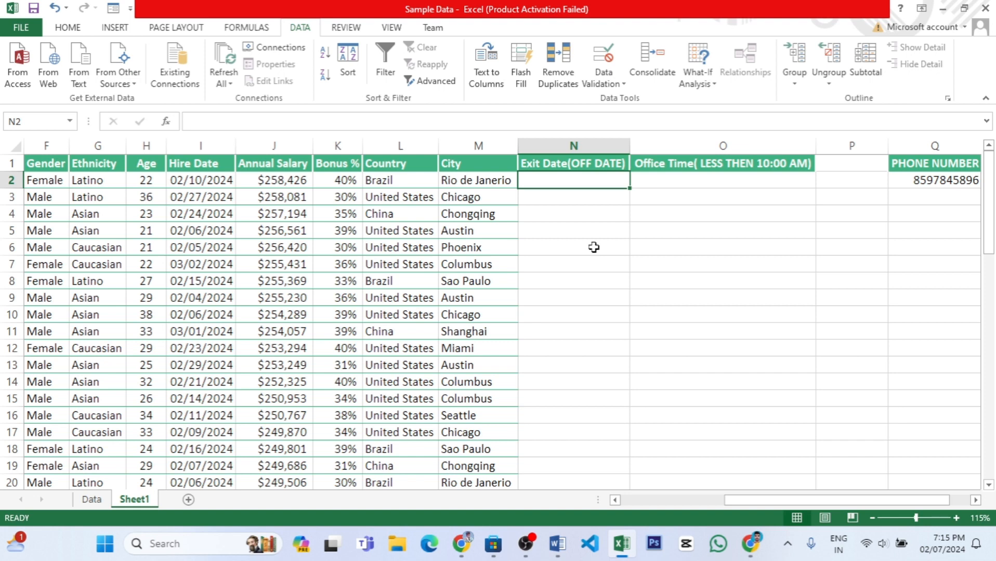
Inspect the data validation criteria of Exit Date cell N2 and its list of allowed types, leaving the settings as they are.
click(603, 78)
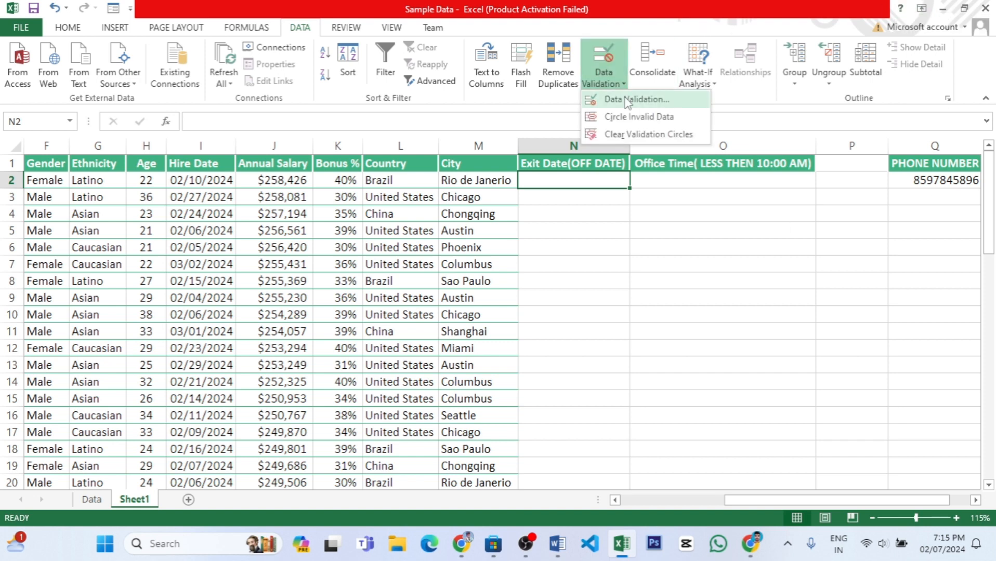
click(636, 98)
click(448, 261)
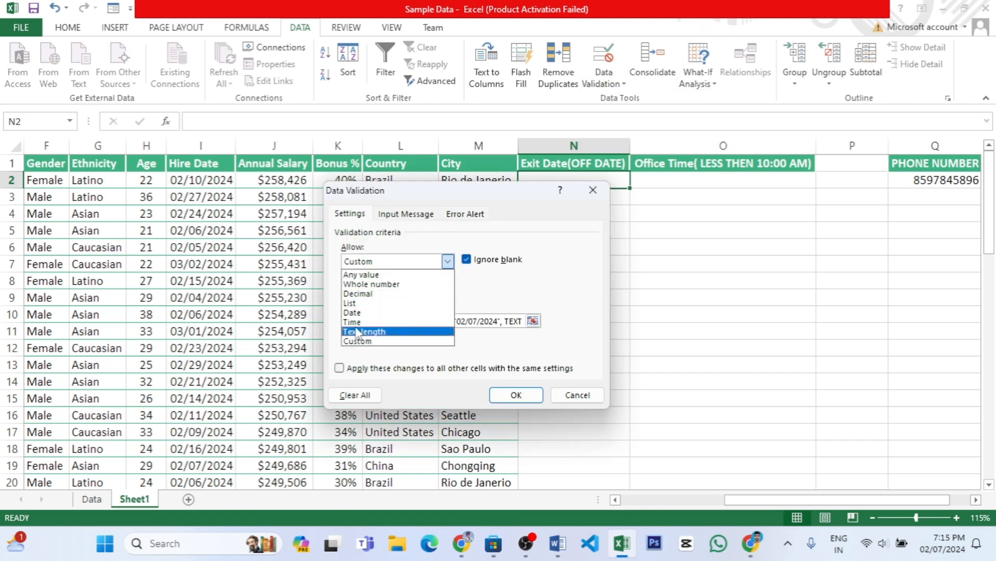
click(590, 402)
click(589, 402)
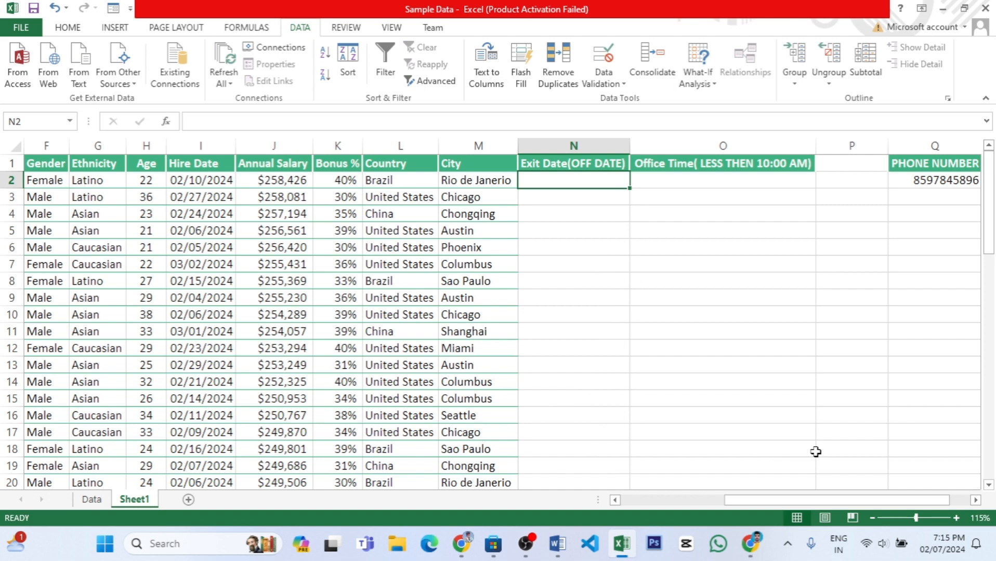
Try to enter 11:00 in cell O2 of the Office Time column to test its validation rule.
drag(789, 501, 809, 504)
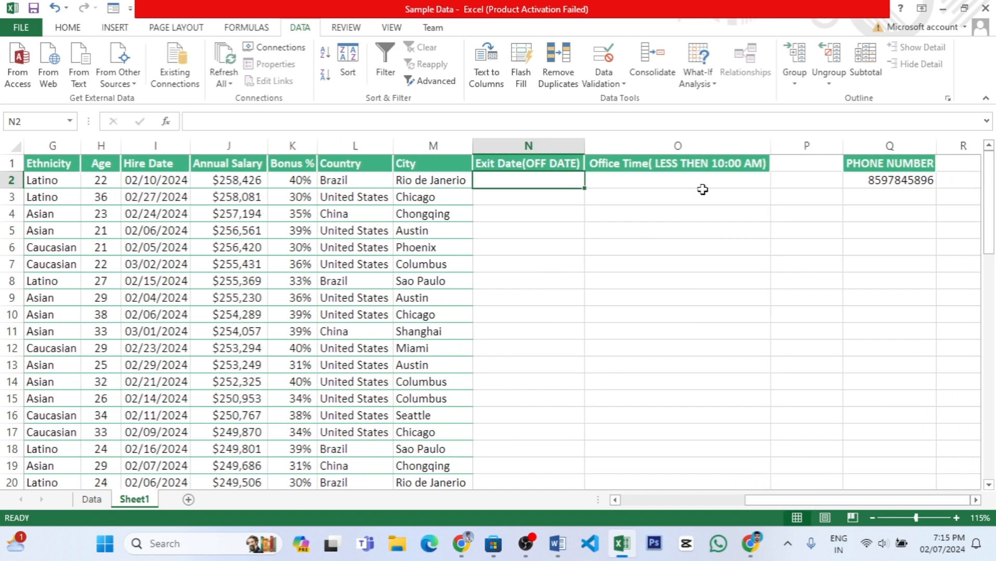
click(685, 145)
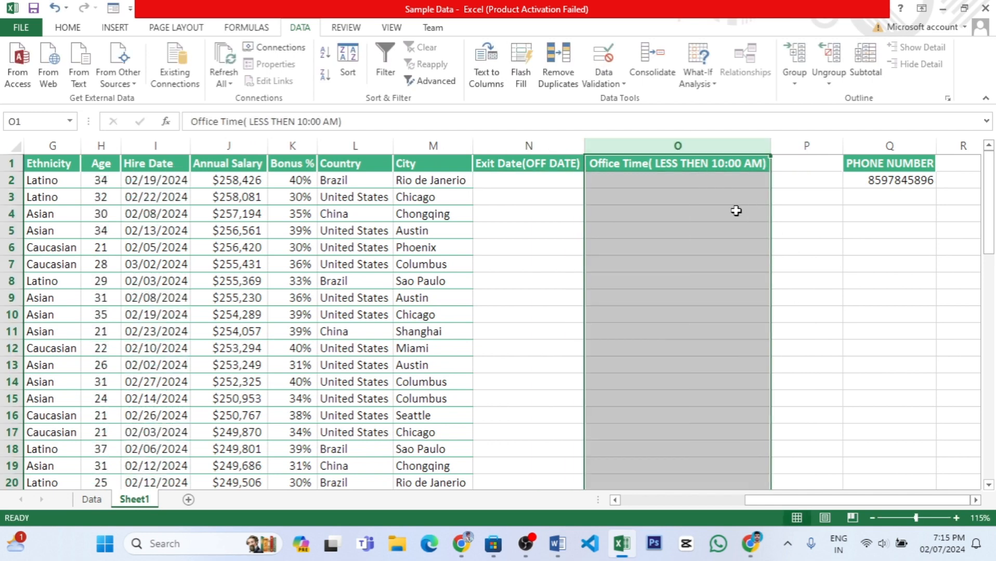
click(728, 179)
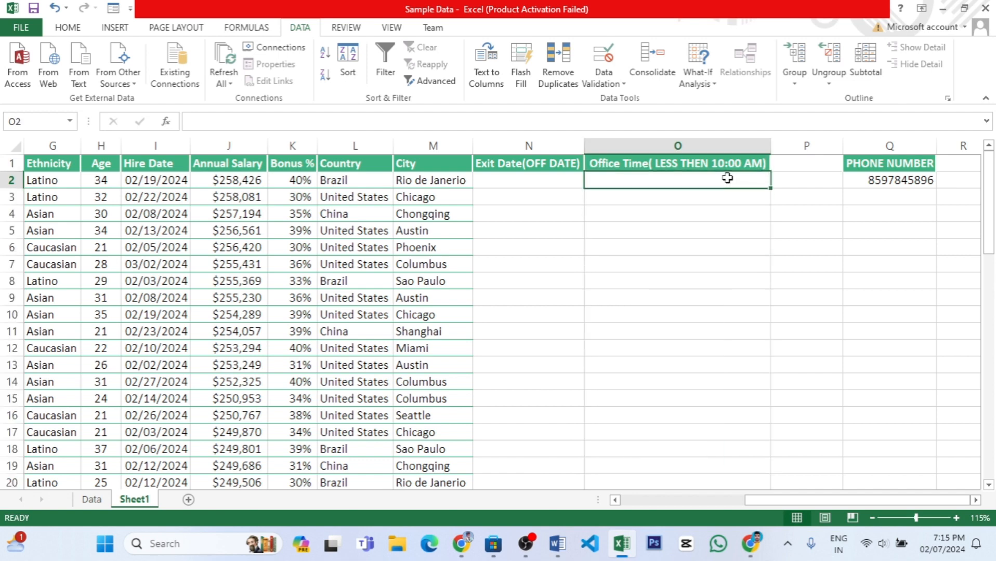
text(11:00)
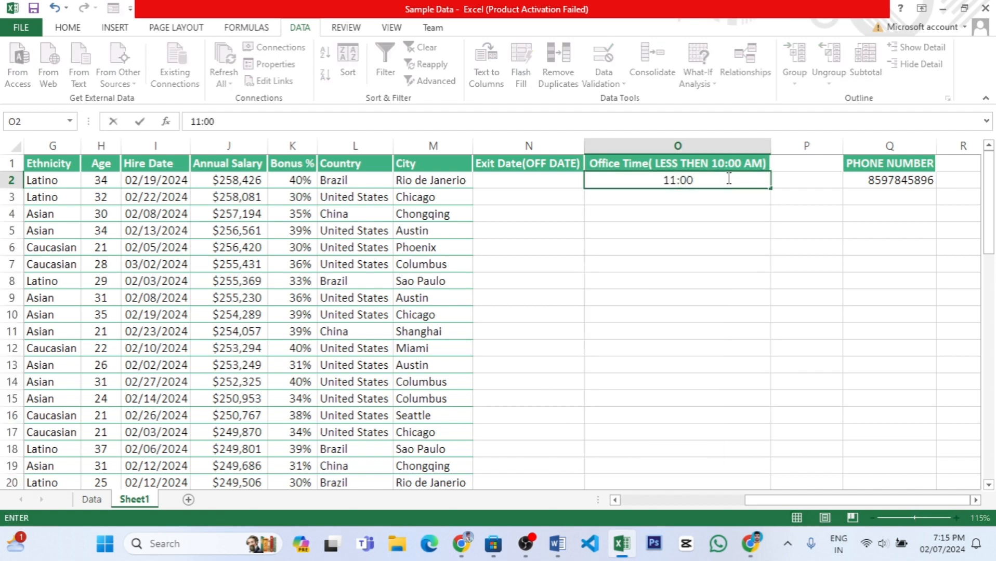
key(Return)
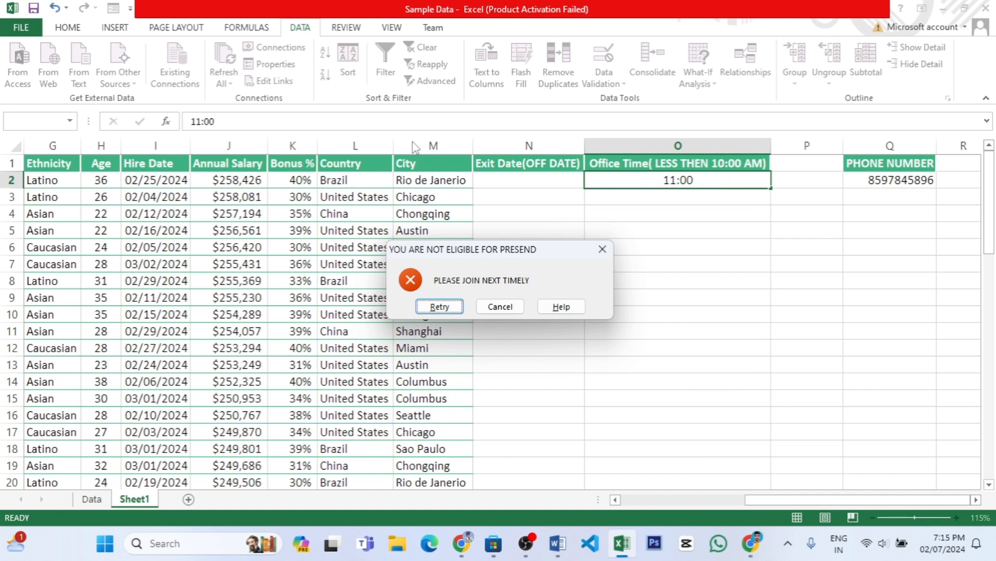
drag(470, 258, 493, 260)
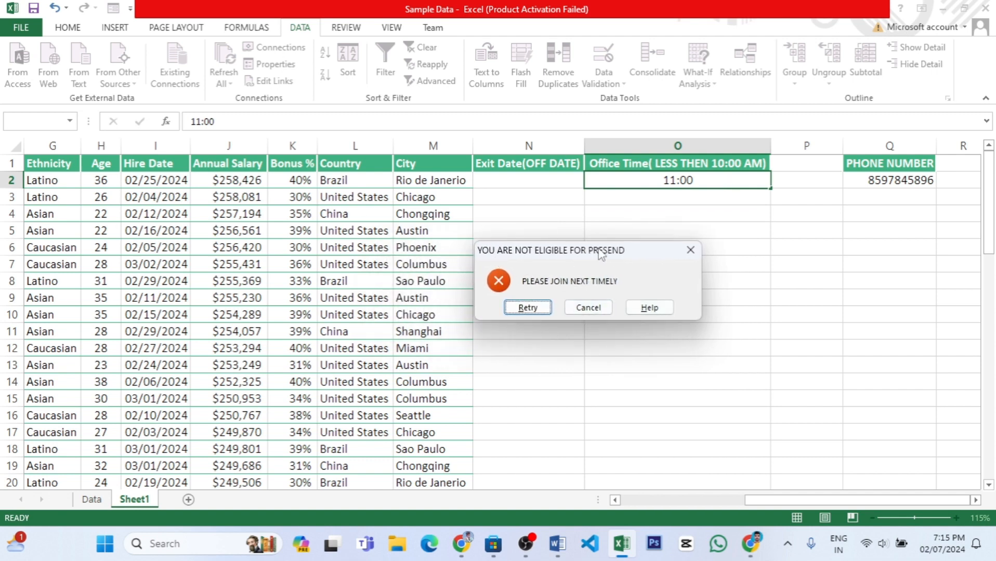
key(Return)
Try to enter 10:000 as the office time in cell O2.
text(1)
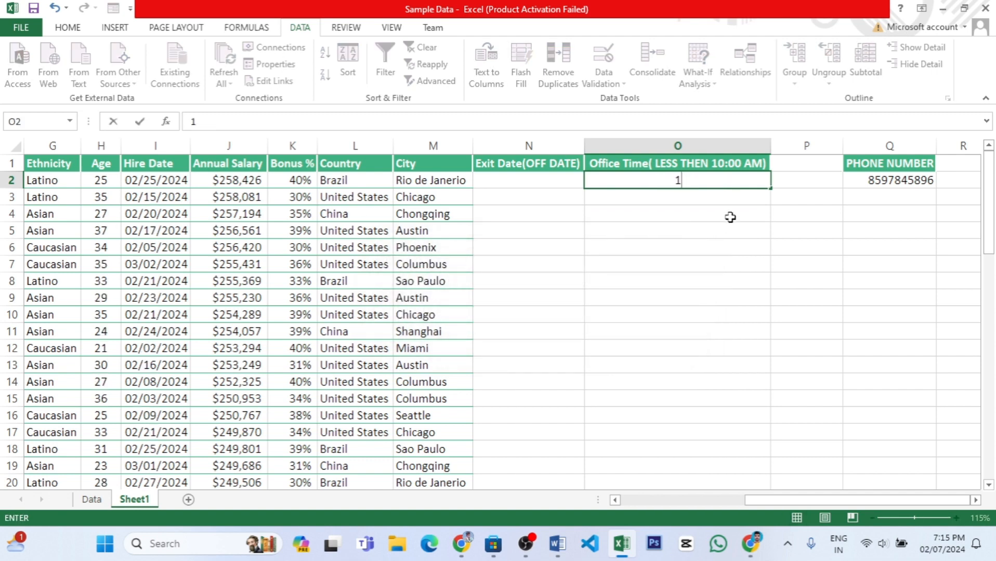
text(0:000)
key(Return)
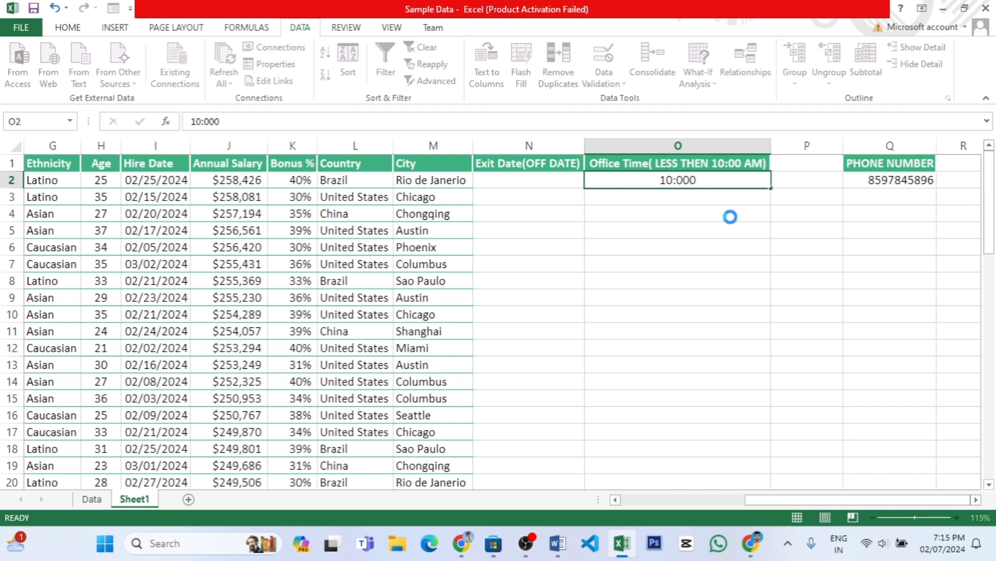
click(486, 306)
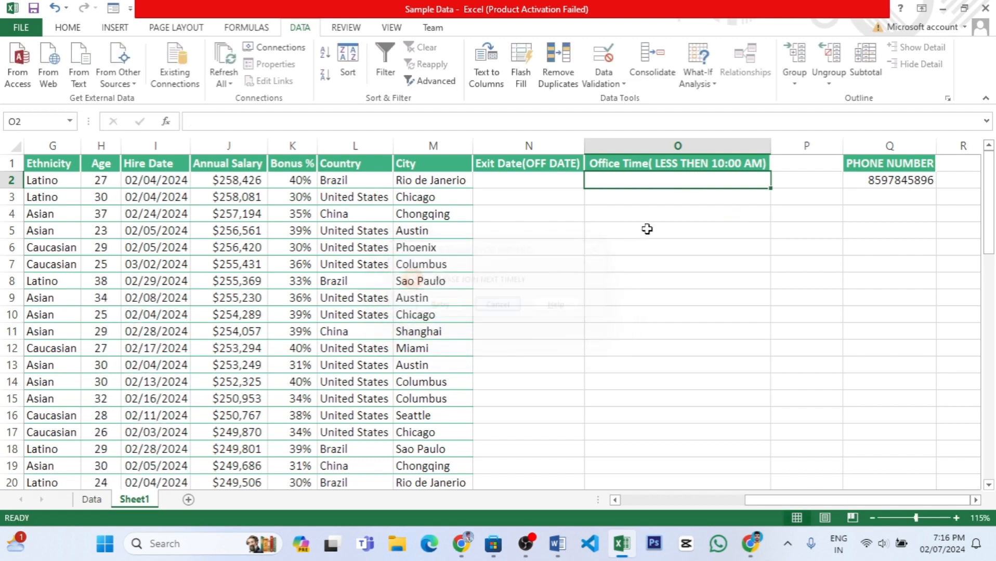
Enter 10:00:00 as the office time in cell O2.
text(10:00)
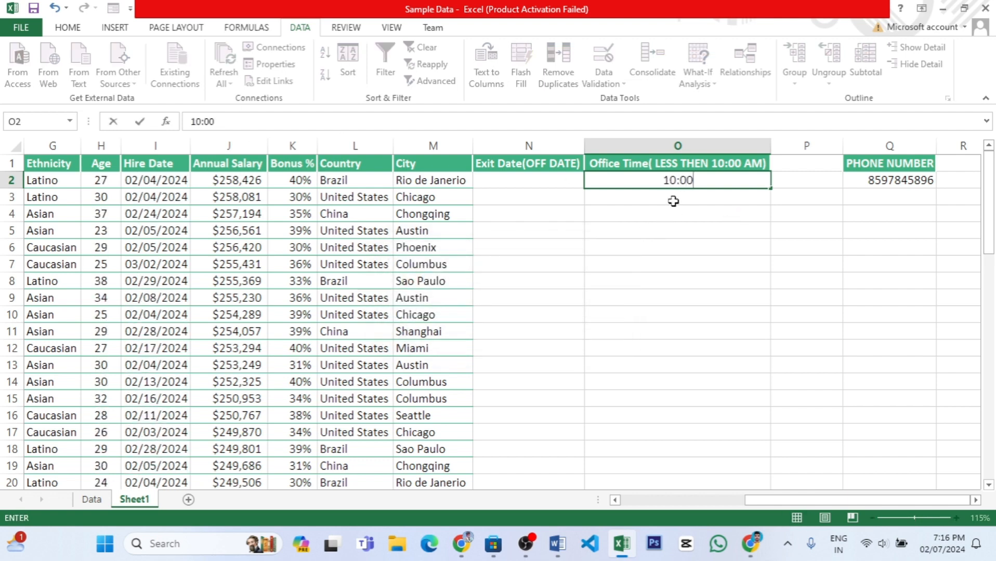
text(:00)
key(Return)
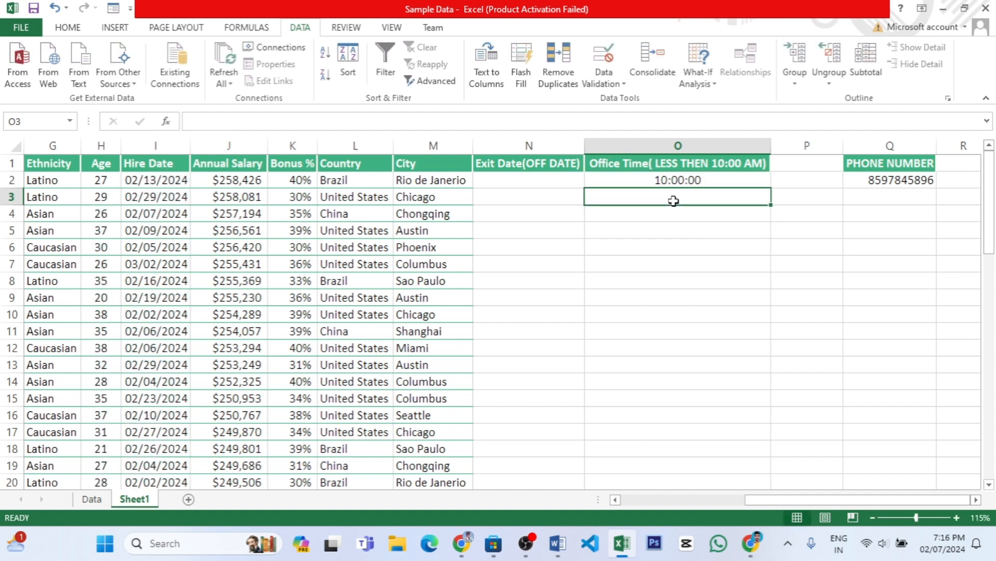
Enter 9:45:00 as the office time in cell O3.
text(9)
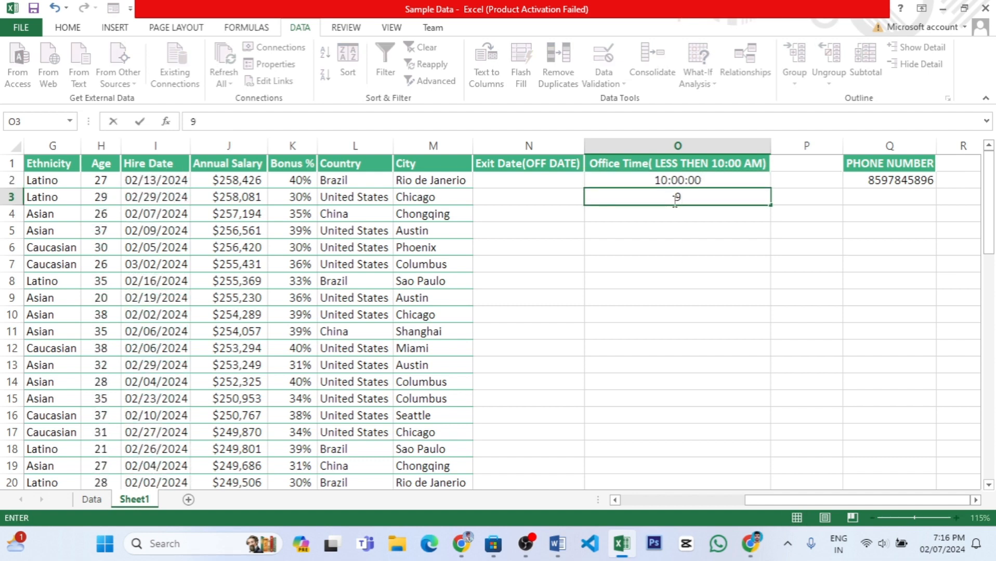
text(:45:00)
key(Return)
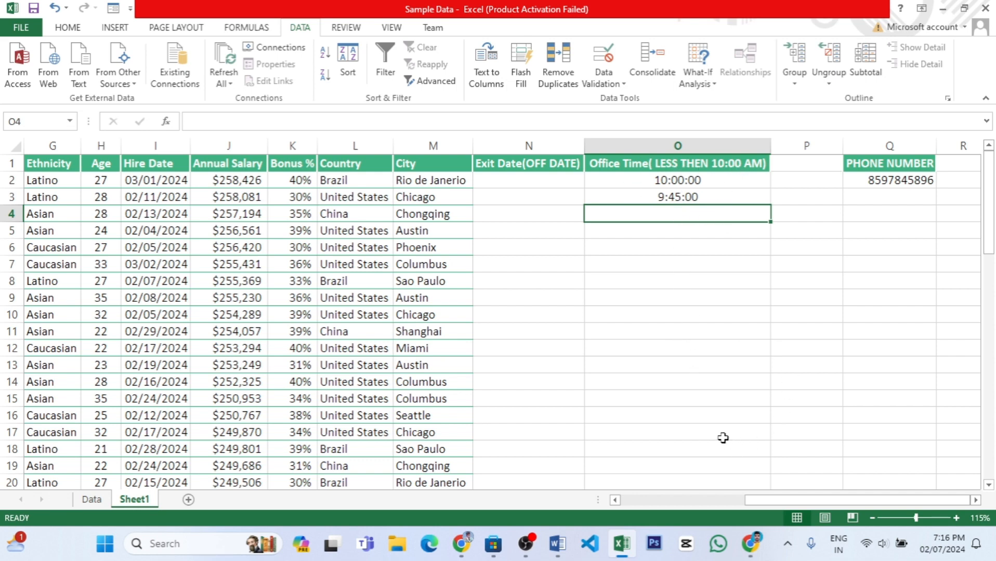
Try to enter an 11-digit phone number in cell Q3 to test the Phone Number column's validation.
drag(764, 499, 764, 499)
click(890, 196)
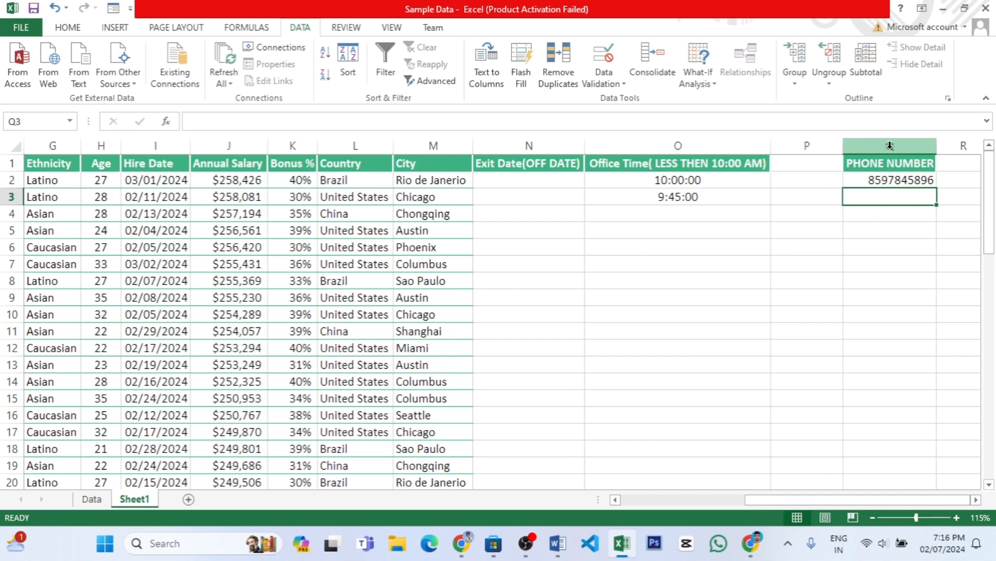
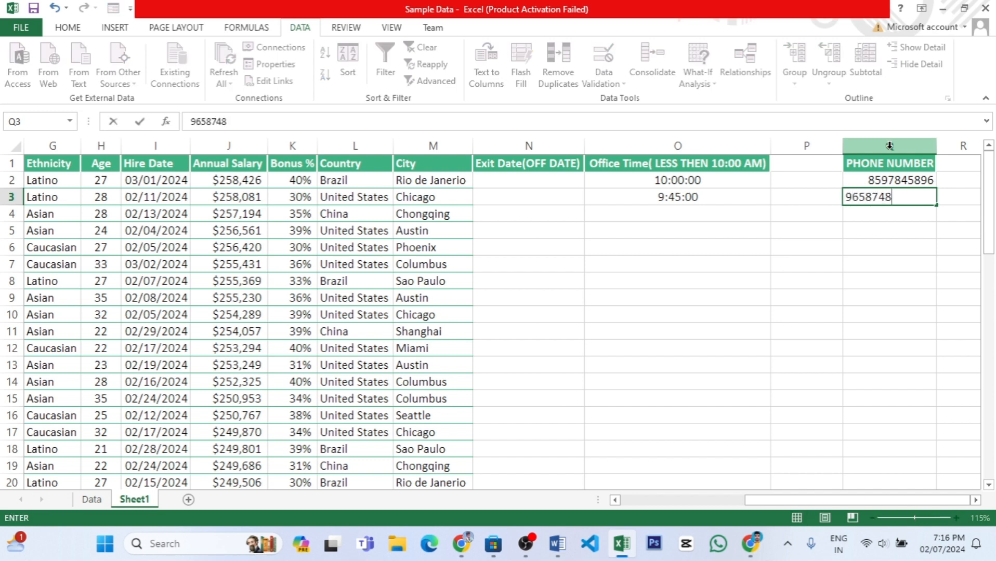
key(Return)
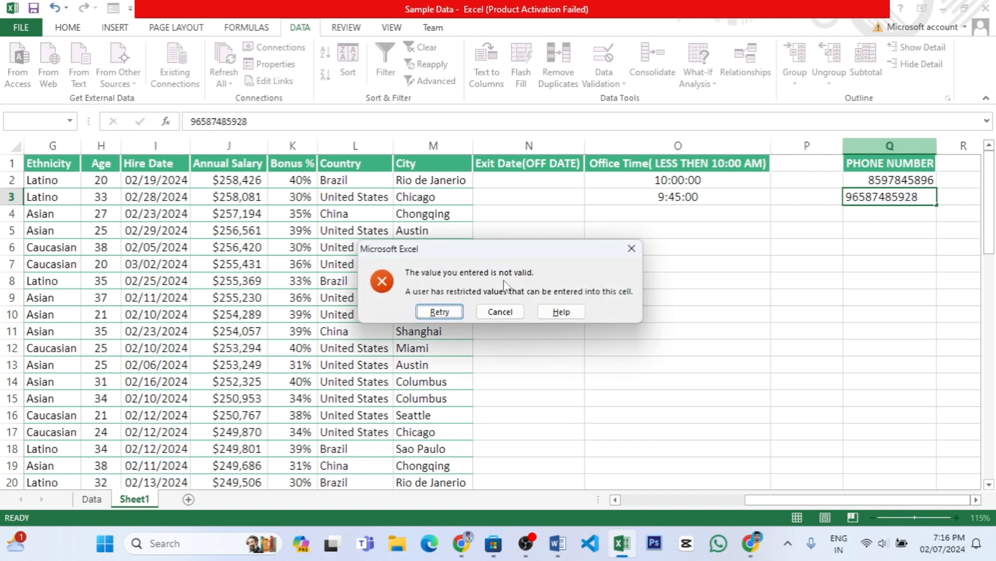
click(511, 312)
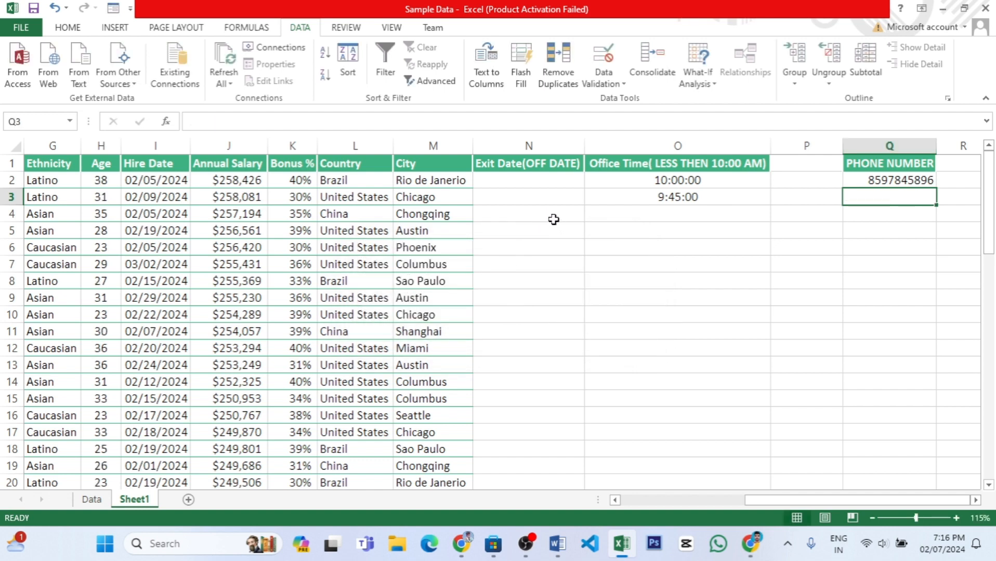
Examine the Hire Date column's formula and the range of dates it holds down the sheet.
drag(811, 499, 769, 500)
click(777, 180)
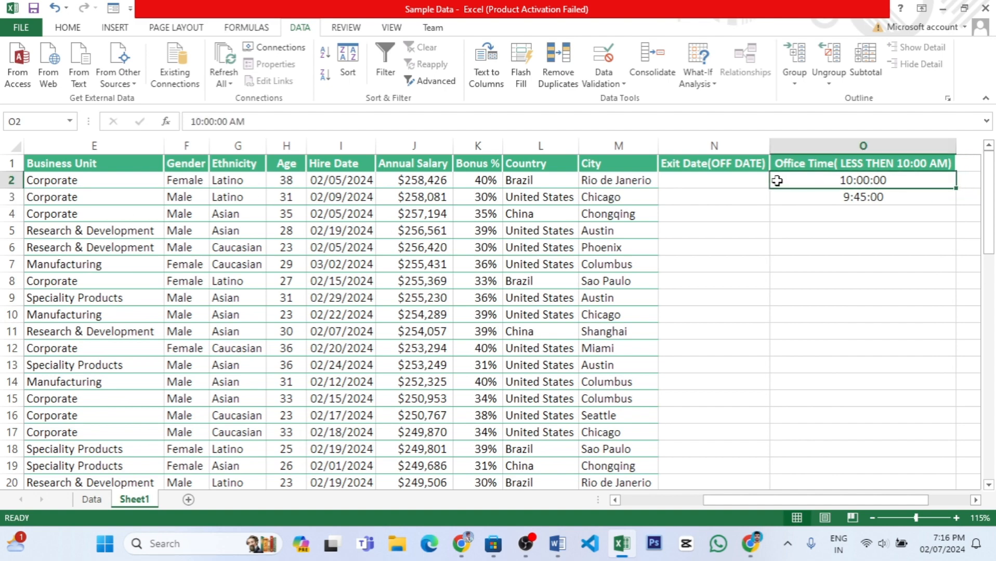
click(739, 180)
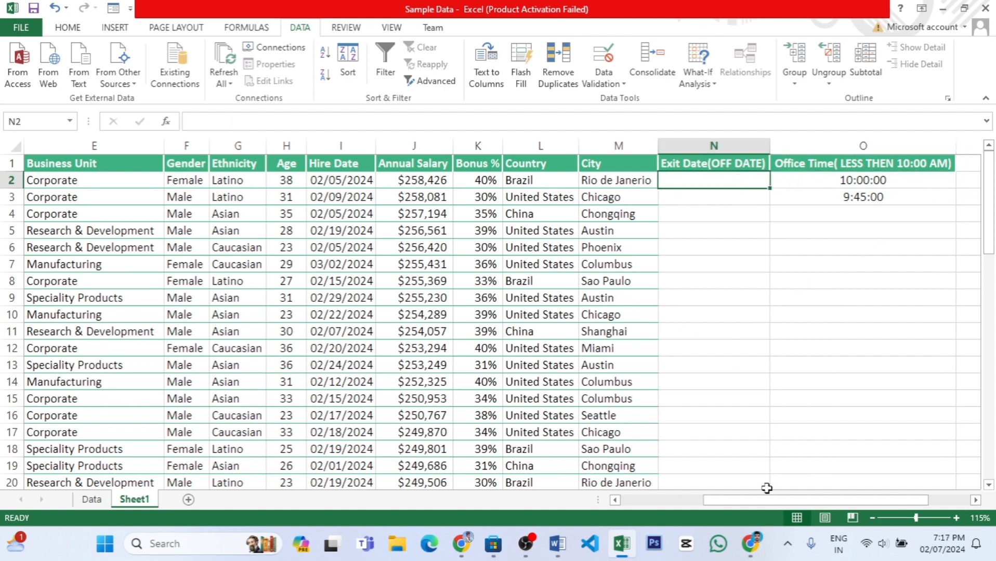
drag(755, 500, 715, 502)
drag(526, 181, 533, 352)
click(526, 182)
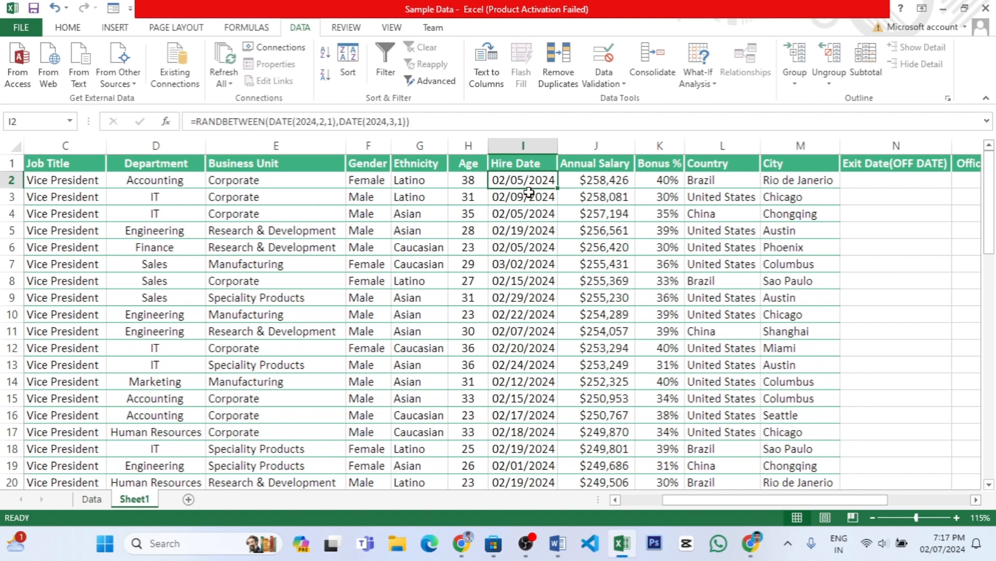
scroll(521, 242, down, 10)
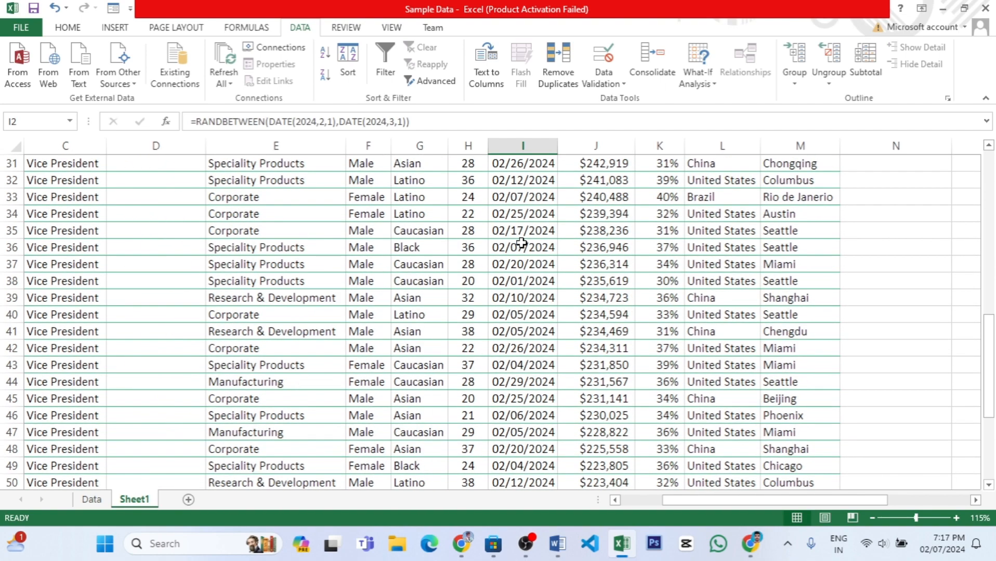
scroll(521, 242, down, 9)
scroll(524, 244, up, 17)
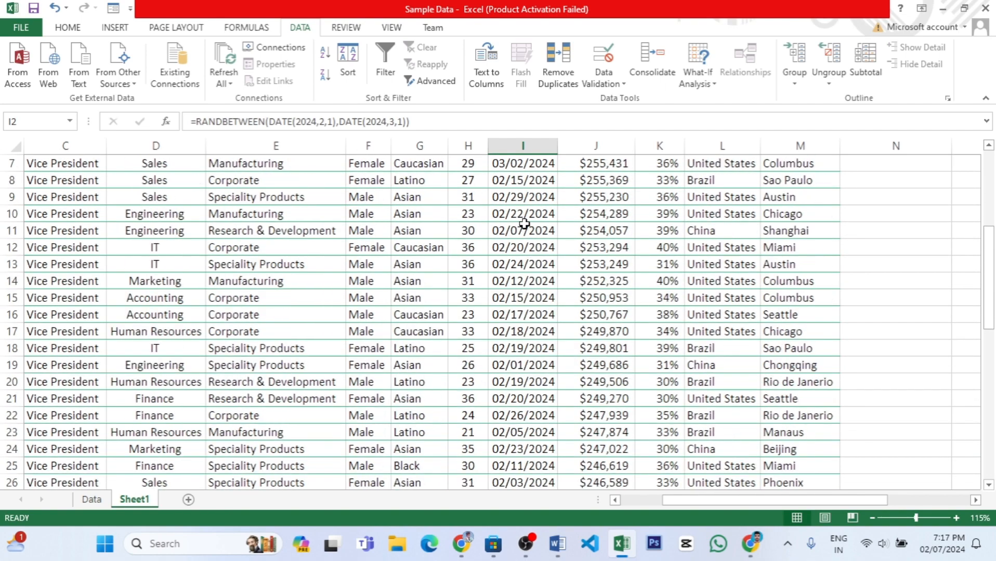
scroll(523, 223, up, 2)
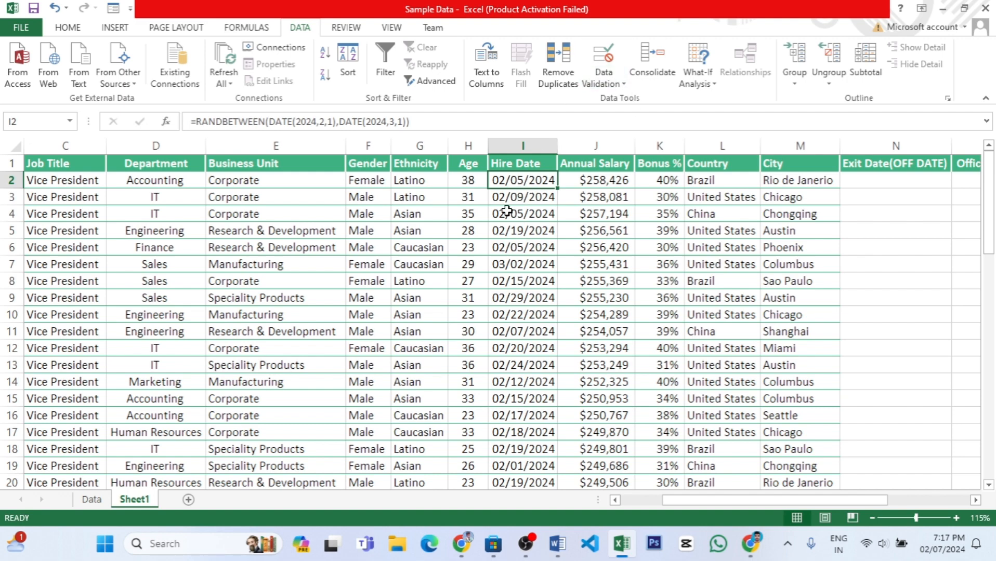
Try to enter 04/15/2024 in Hire Date cell I2 to test the column's date restriction.
text(0)
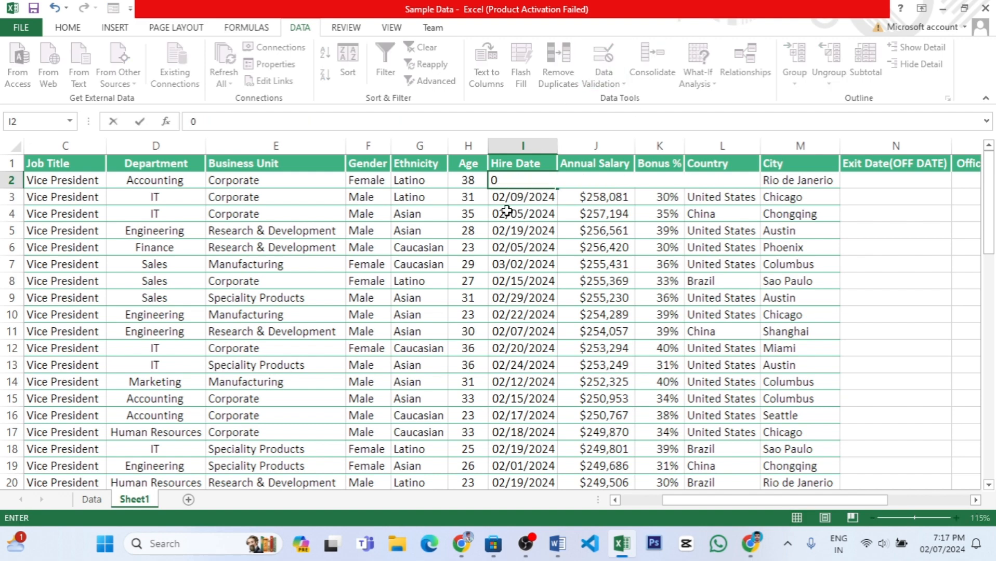
text(4/0)
key(BackSpace)
text(15/2024)
key(Return)
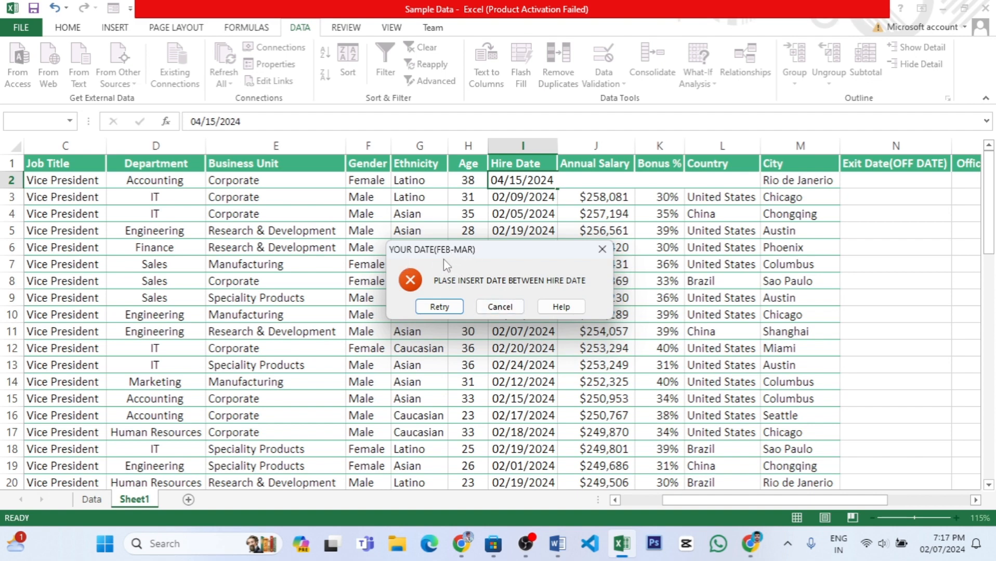
click(498, 307)
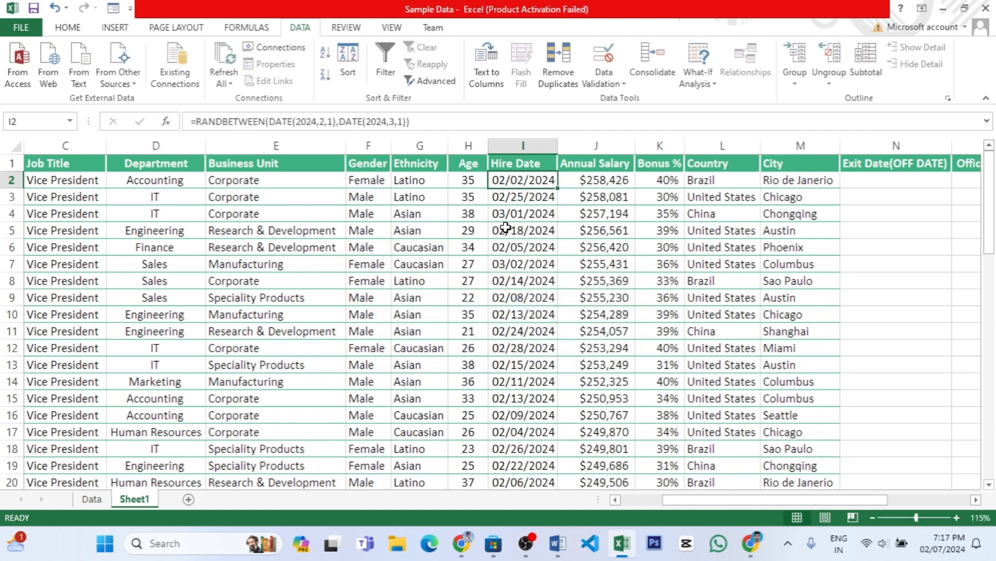
Enter 03/02/2024 as the hire date in cell I2 to test the end of the permitted date range.
text(03/0)
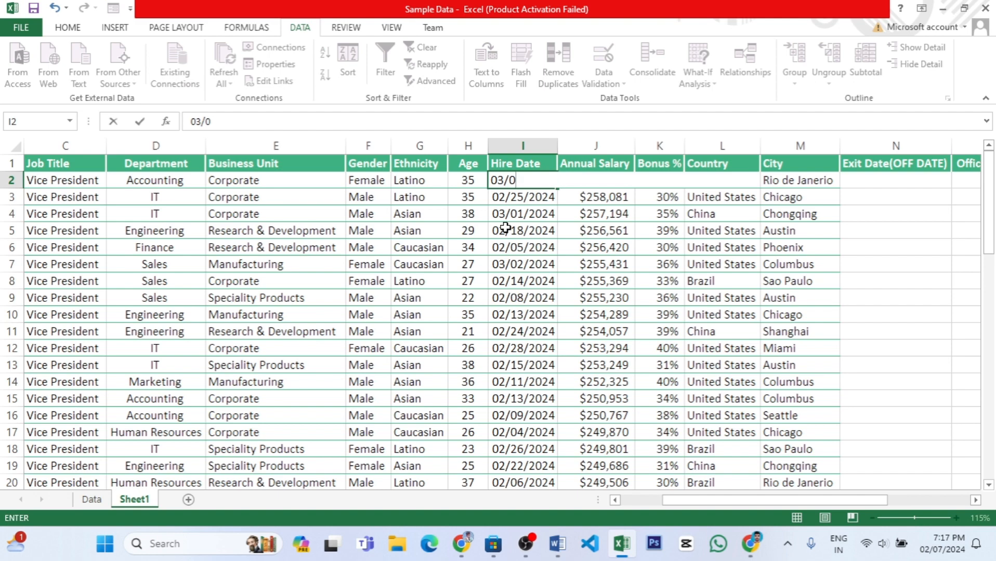
text(2/2024)
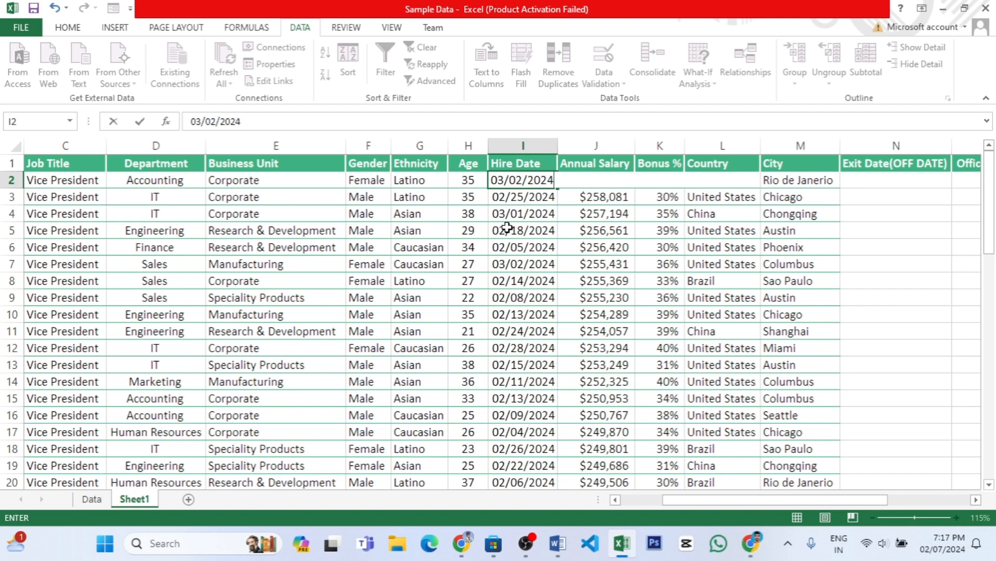
click(505, 229)
click(538, 182)
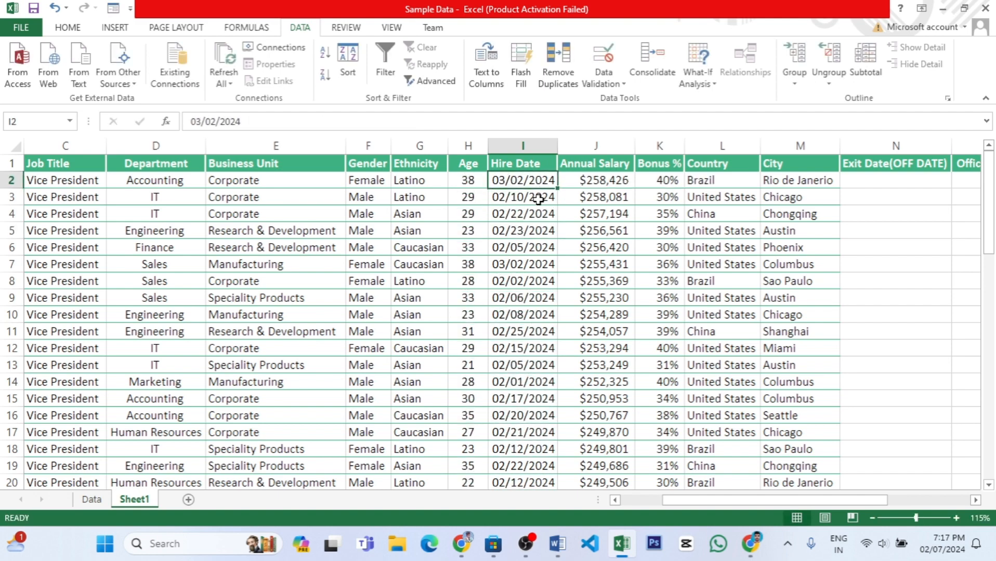
Try to enter 04/02/2024 in Hire Date cell I3 to test a date outside the permitted range.
click(538, 199)
text(0)
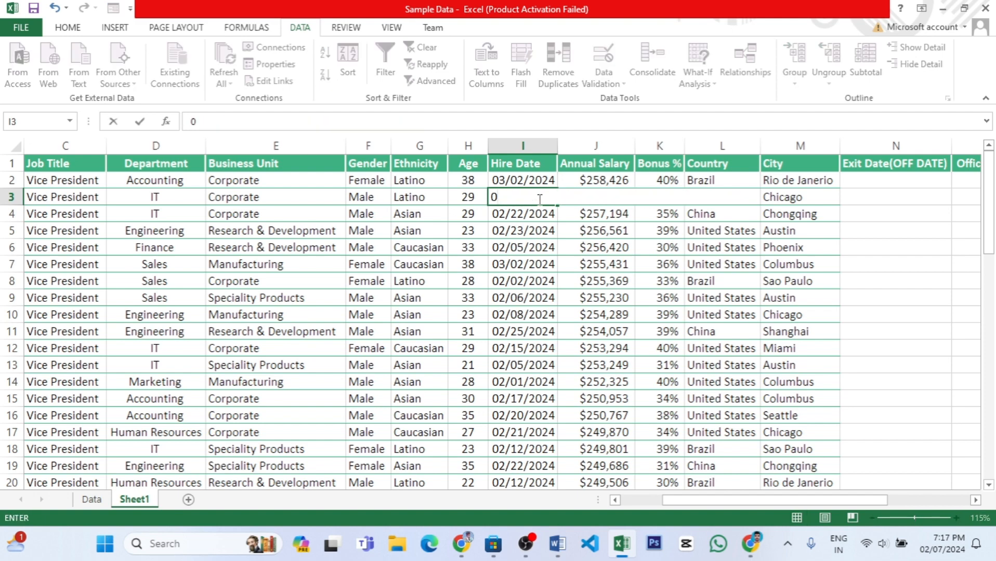
text(4)
text(/02/2024)
key(Return)
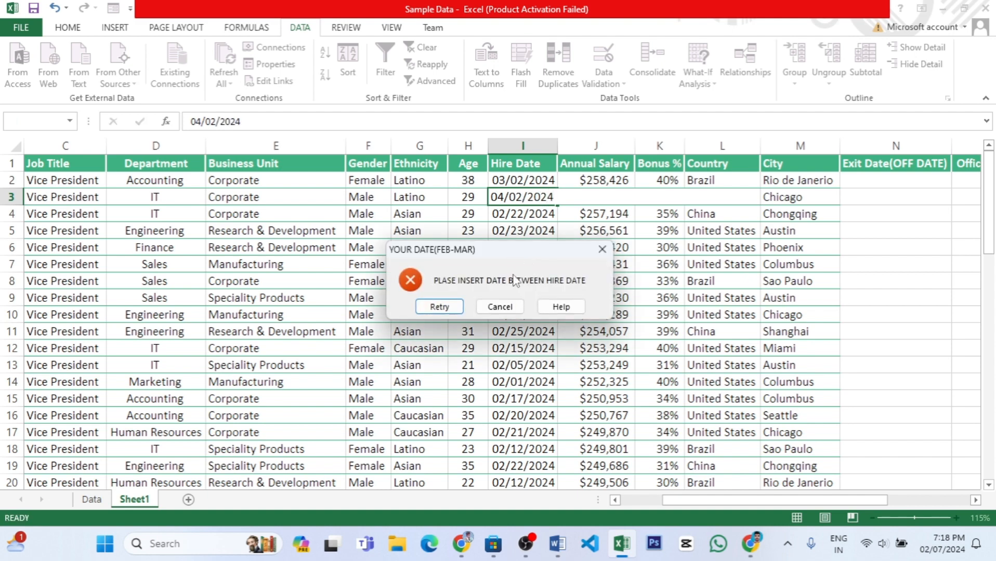
click(515, 306)
Examine the data validation criteria applied to Hire Date cell I3 without changing them.
click(603, 82)
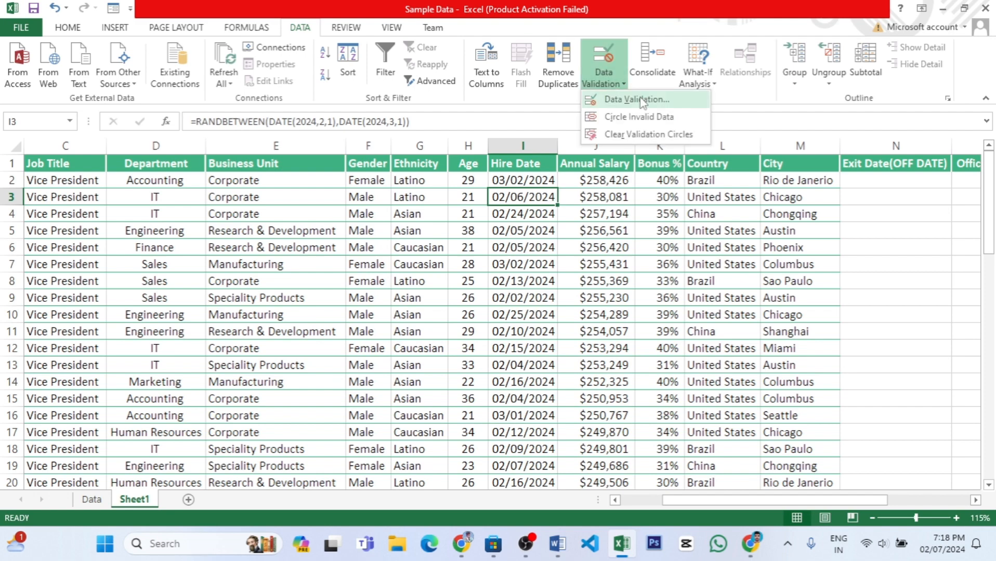
click(636, 99)
drag(443, 199, 781, 181)
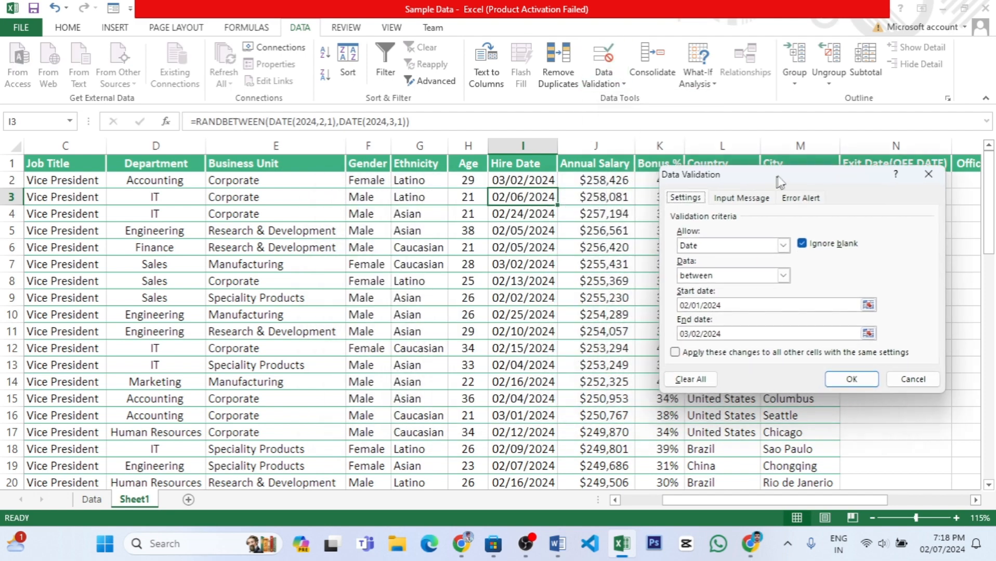
click(864, 377)
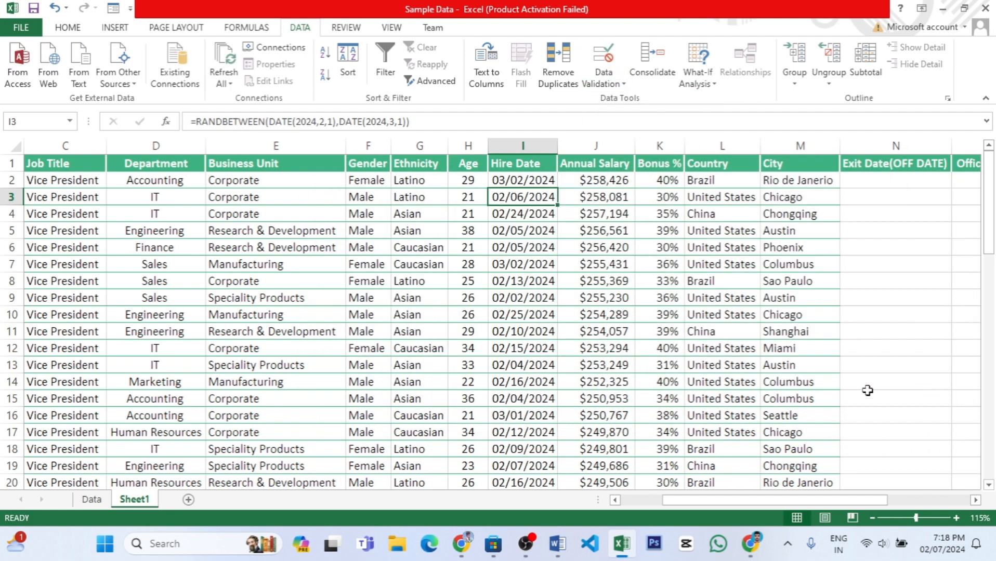
drag(759, 502, 848, 504)
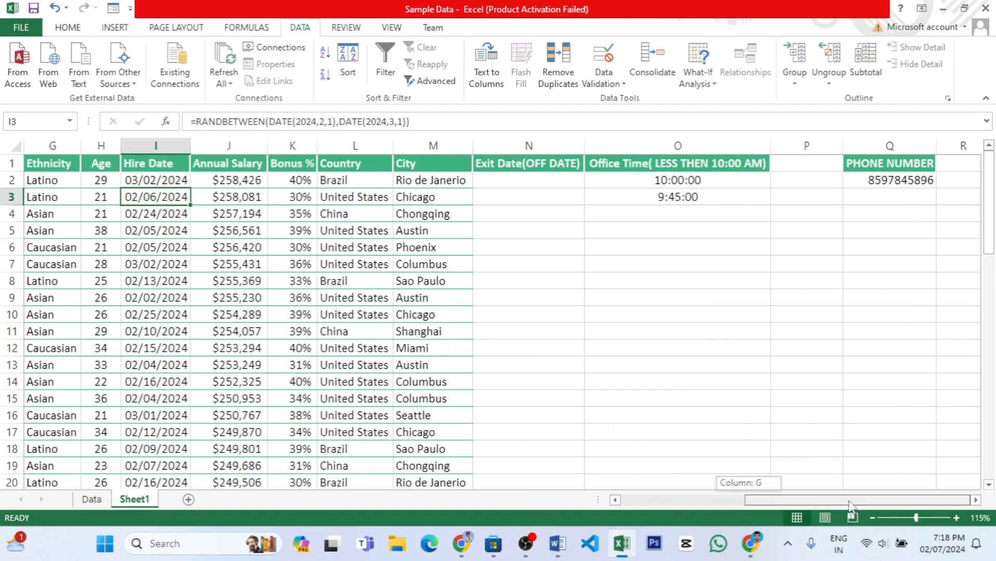
click(604, 84)
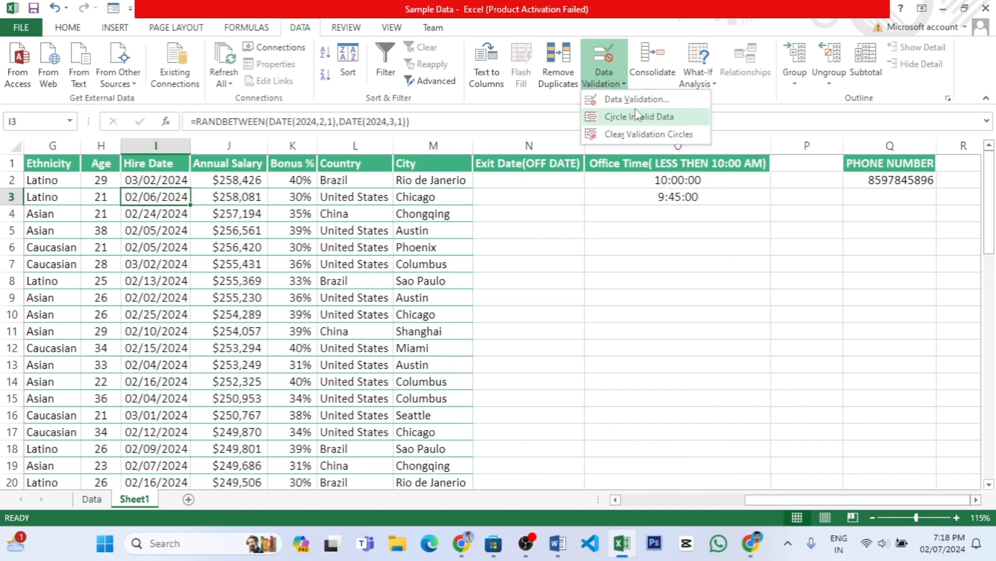
click(642, 98)
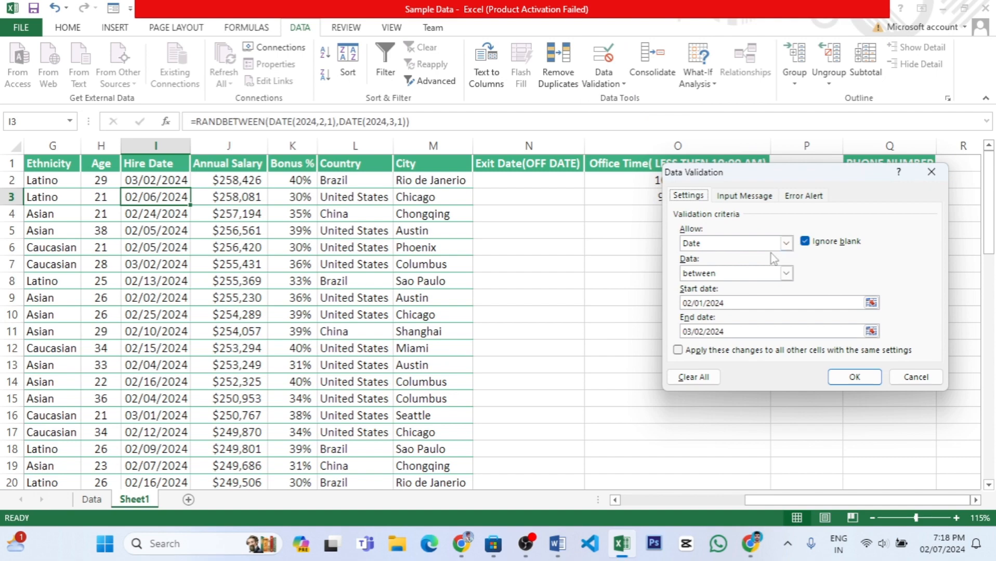
click(918, 381)
Delete all the dates in the Hire Date column from I2 down to I60.
drag(772, 501, 729, 502)
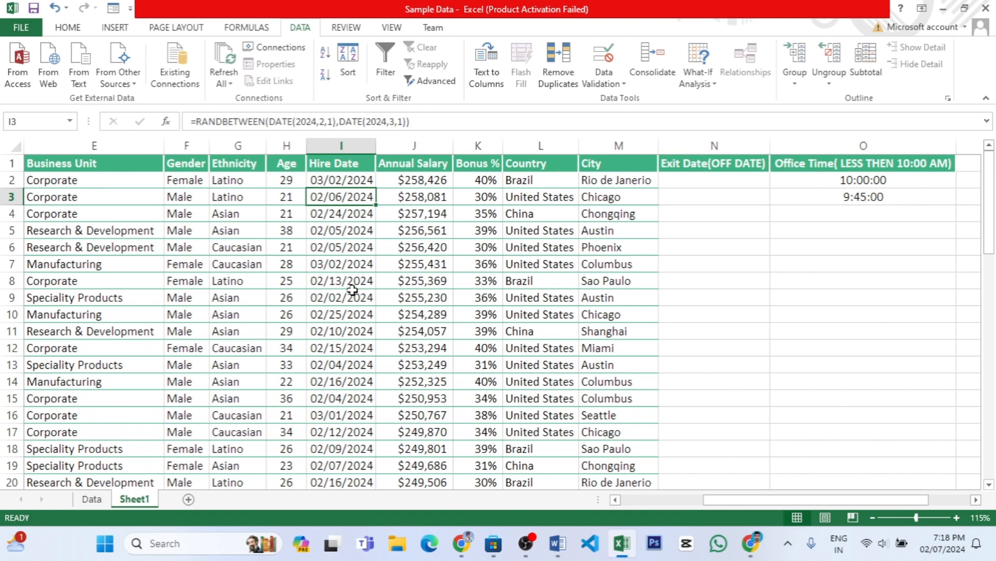
click(337, 180)
key(ctrl+shift+Down)
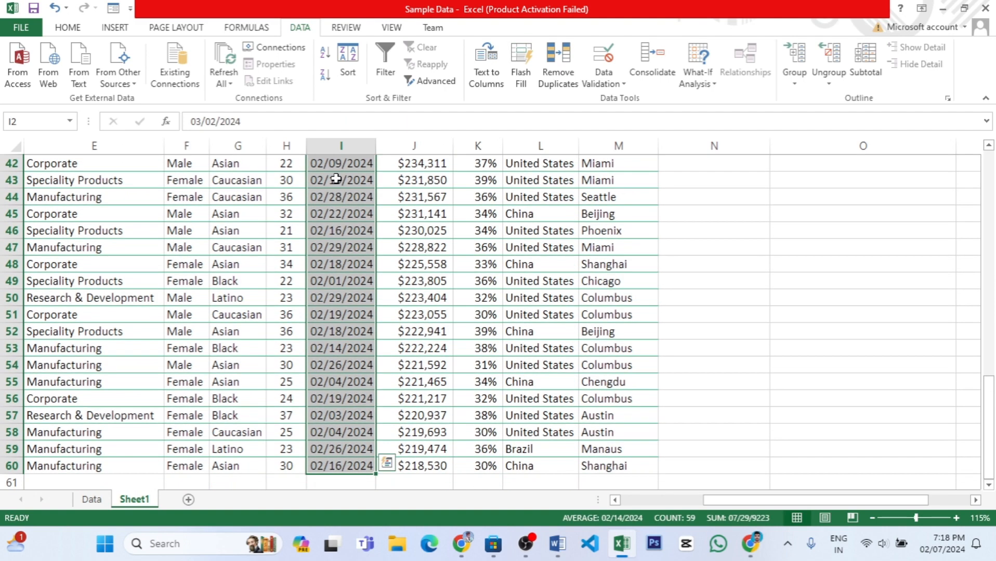
scroll(336, 179, up, 14)
key(Delete)
click(395, 201)
Clear all data validation from column I from cell I2 downward, extending it to the cells without settings.
click(346, 177)
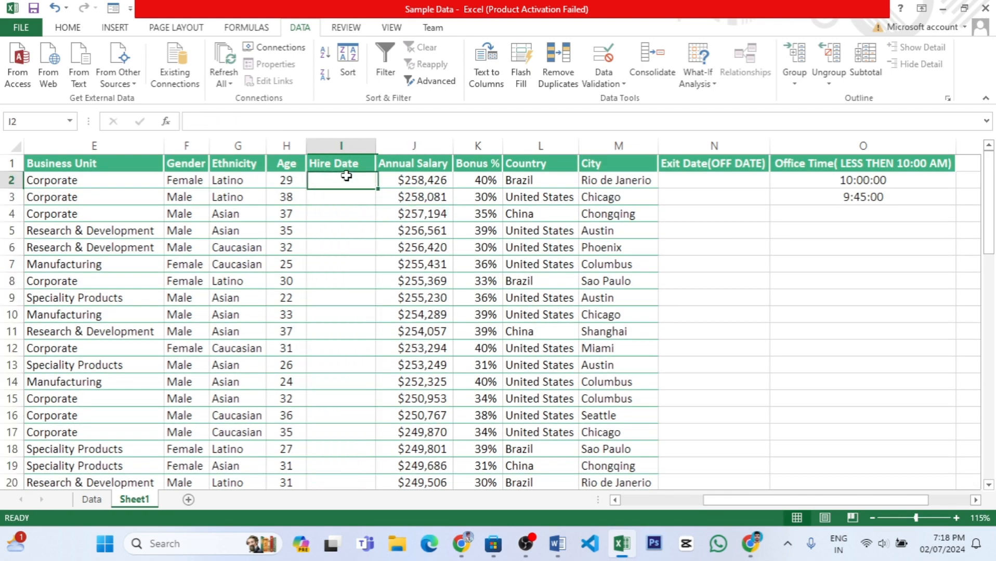
key(ctrl+shift+Down)
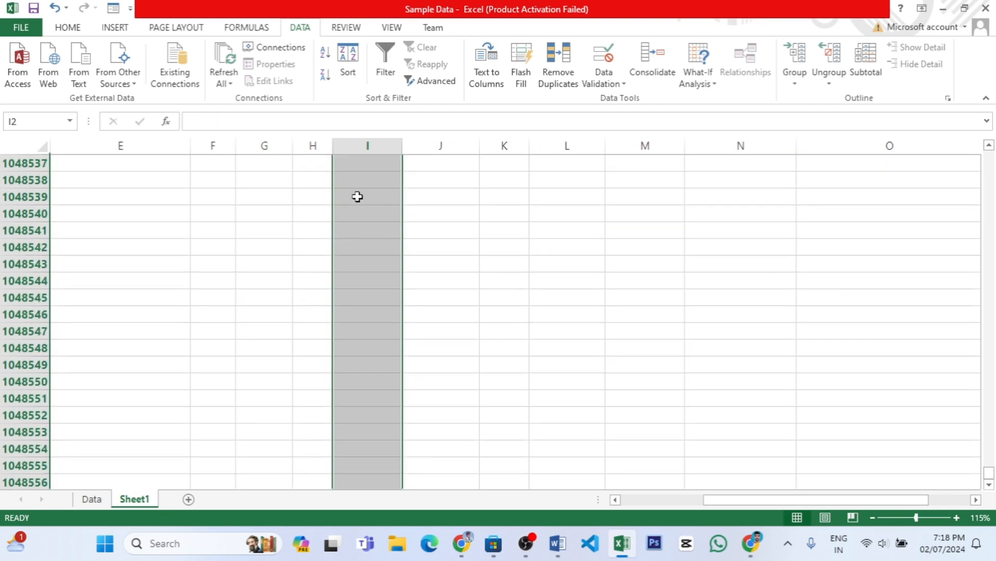
scroll(357, 196, up, 3)
drag(988, 474, 988, 156)
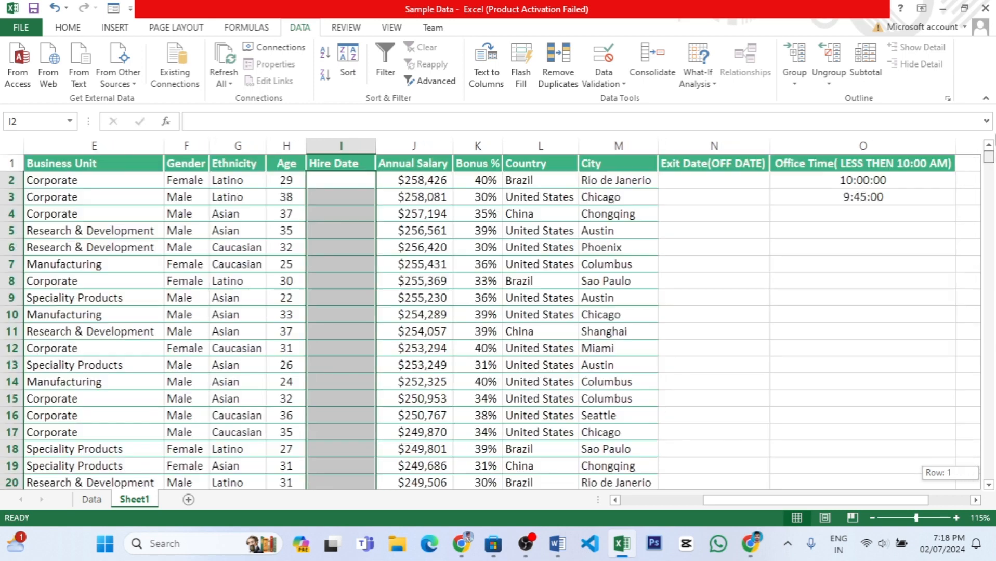
click(621, 90)
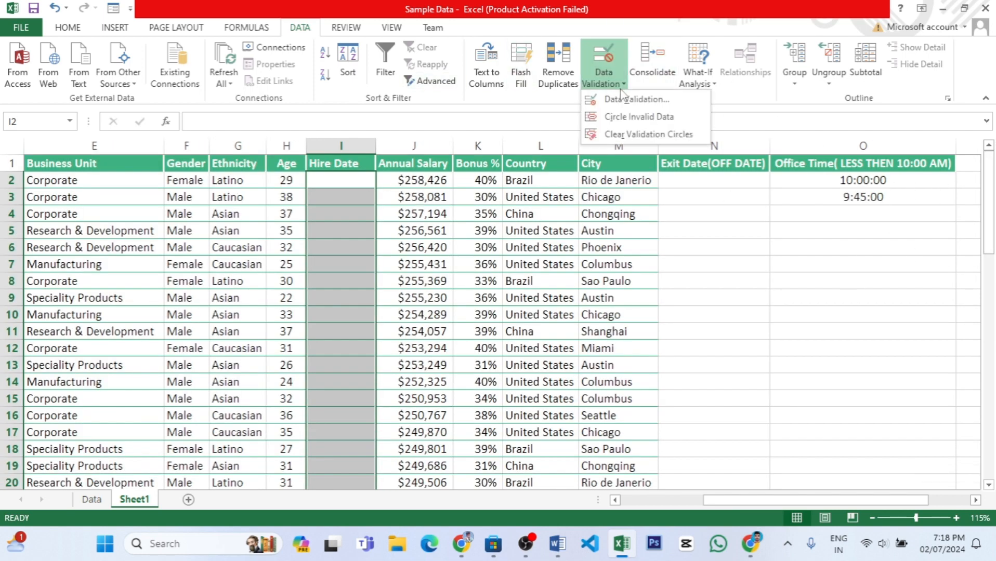
click(629, 99)
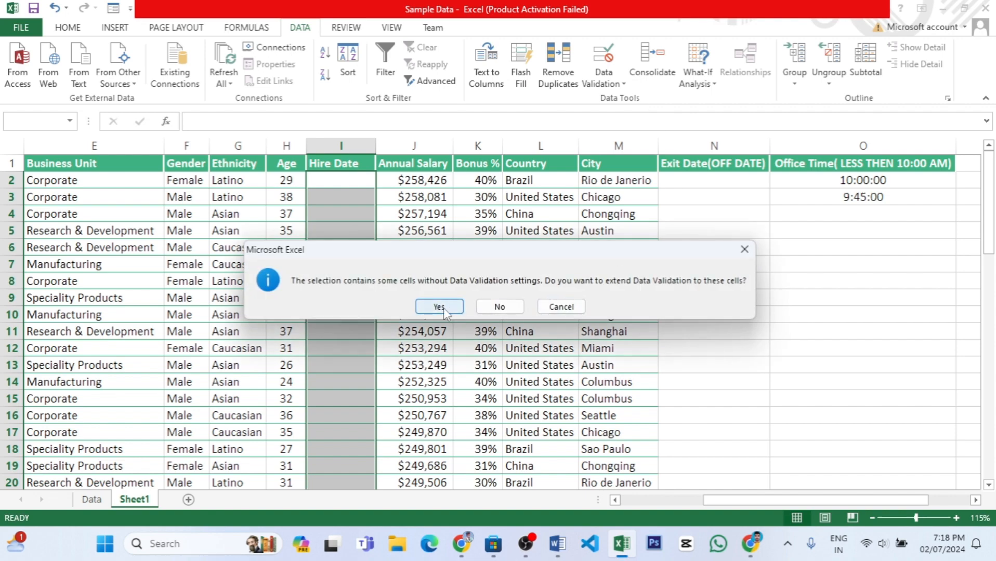
click(439, 306)
click(694, 377)
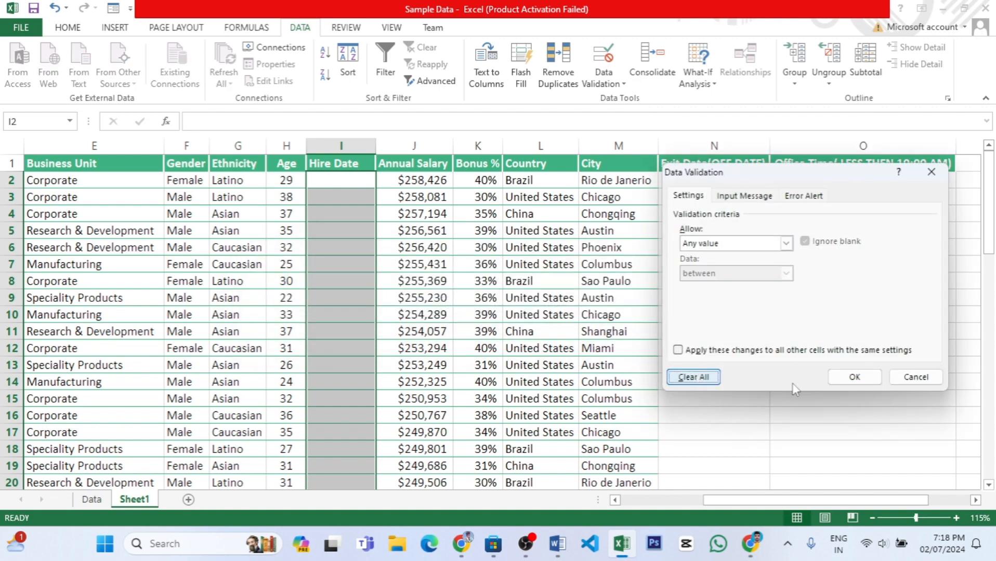
click(854, 377)
Check the data validation settings of the emptied Hire Date column.
click(622, 89)
click(631, 98)
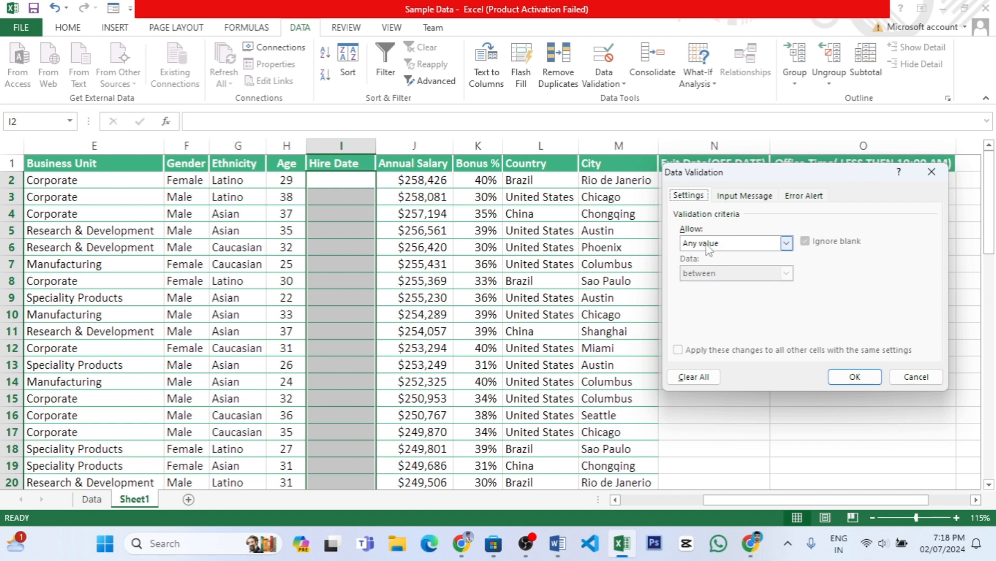
click(854, 378)
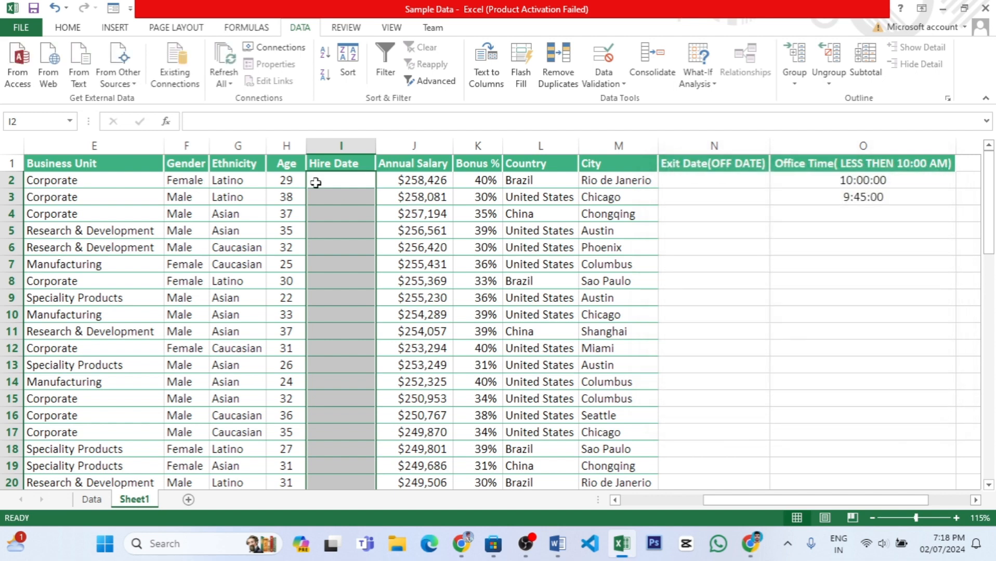
click(623, 86)
click(641, 103)
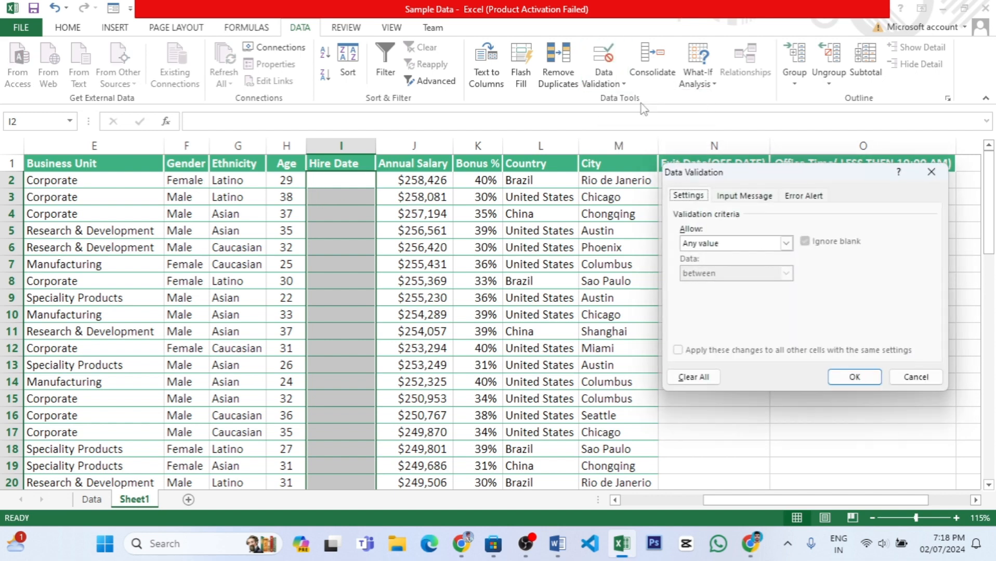
click(914, 377)
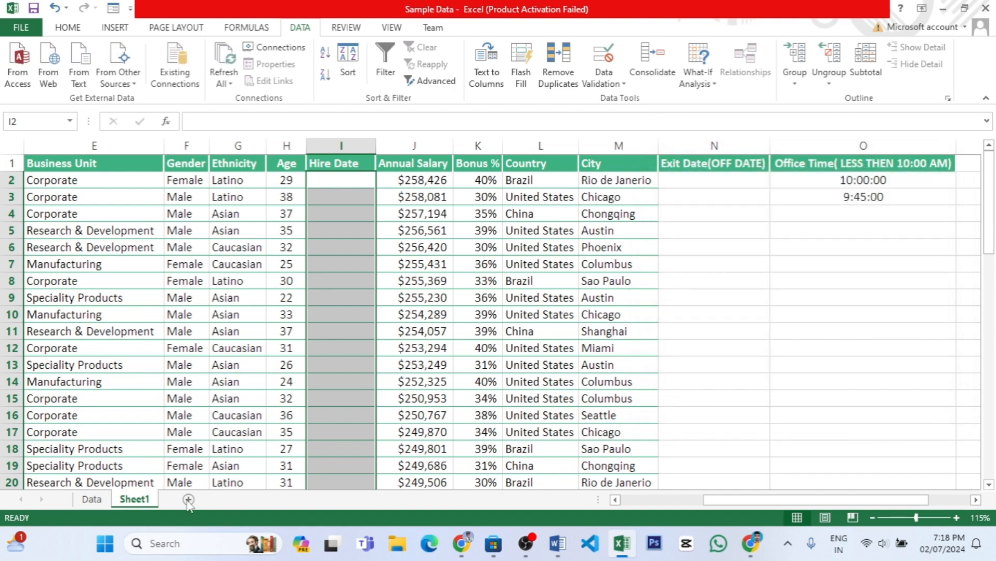
Add a new worksheet directly after the Data sheet.
click(104, 499)
click(188, 500)
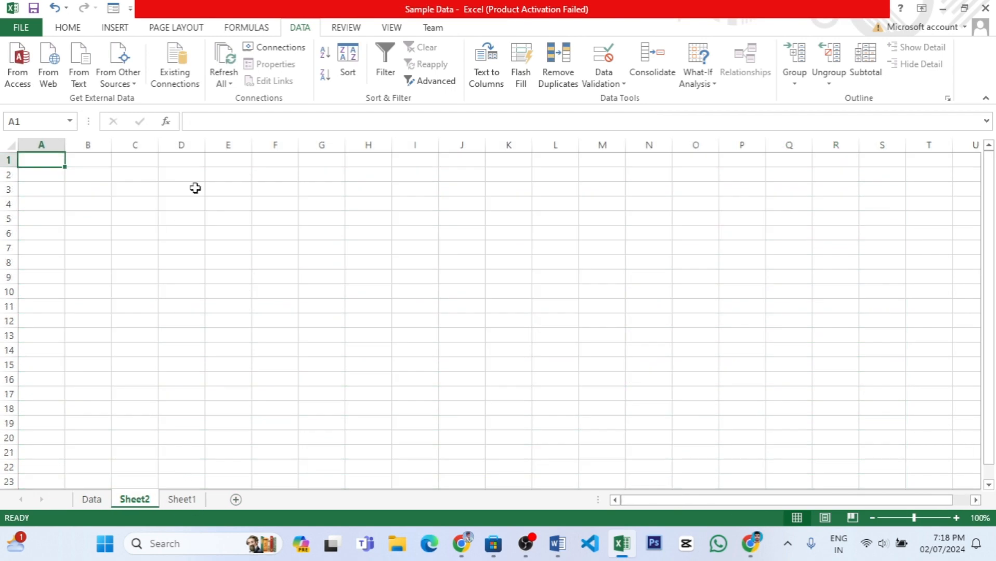
click(142, 141)
click(603, 83)
click(640, 102)
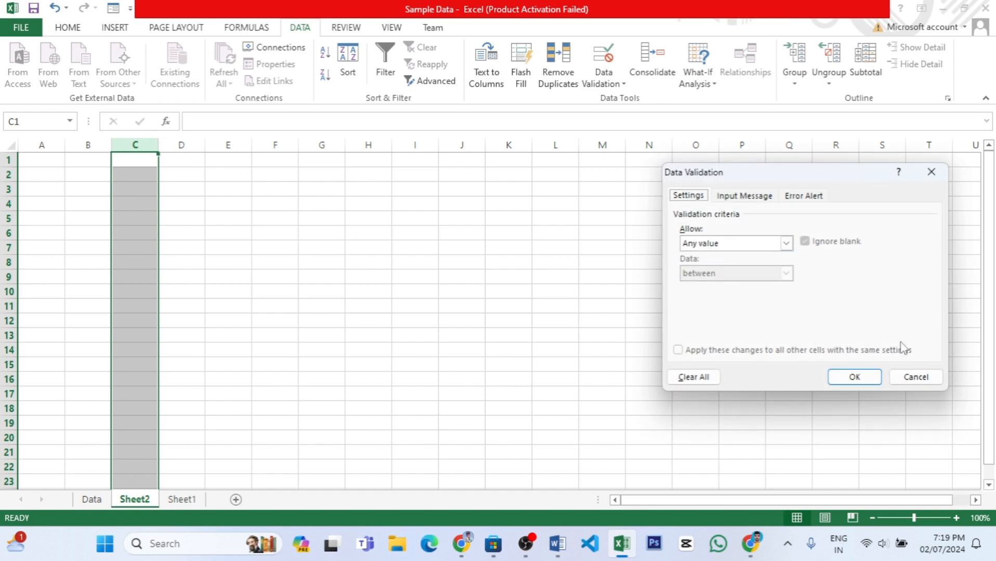
click(916, 378)
Enter the heading DATE(FEB-MAR) in cell C1 and auto-fit column C to it.
click(137, 164)
text(D)
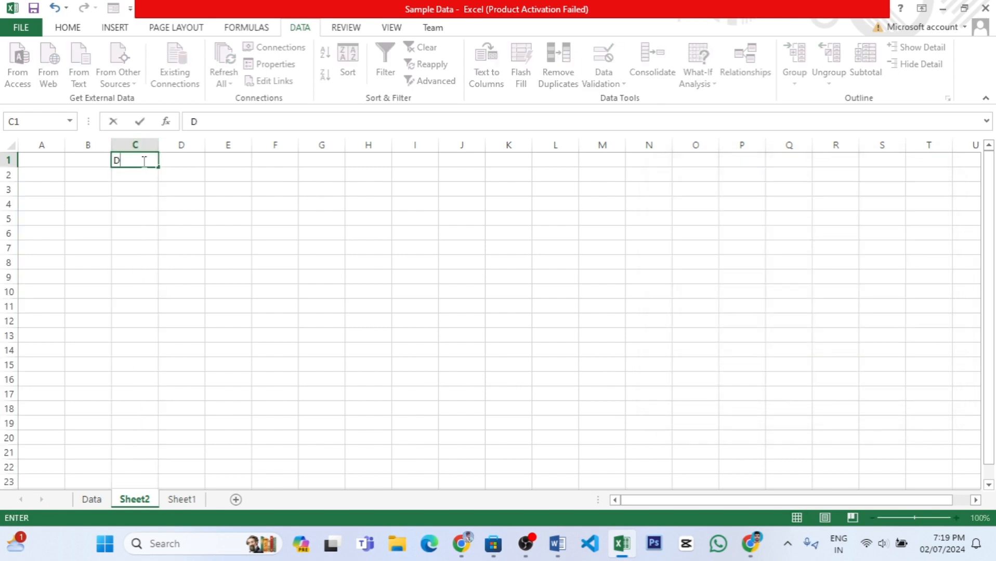
text(ATE(FEB-)
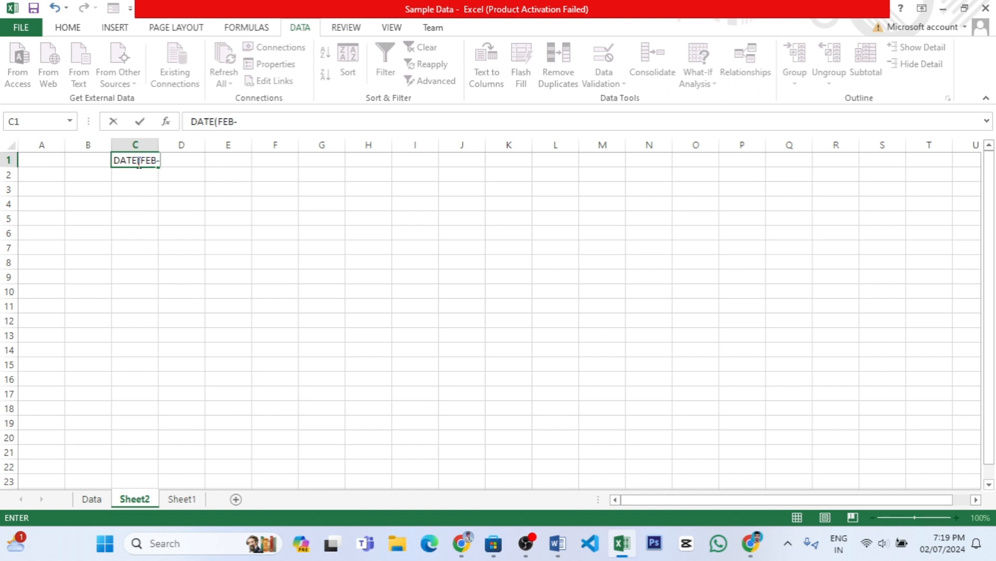
text(MAR))
key(Return)
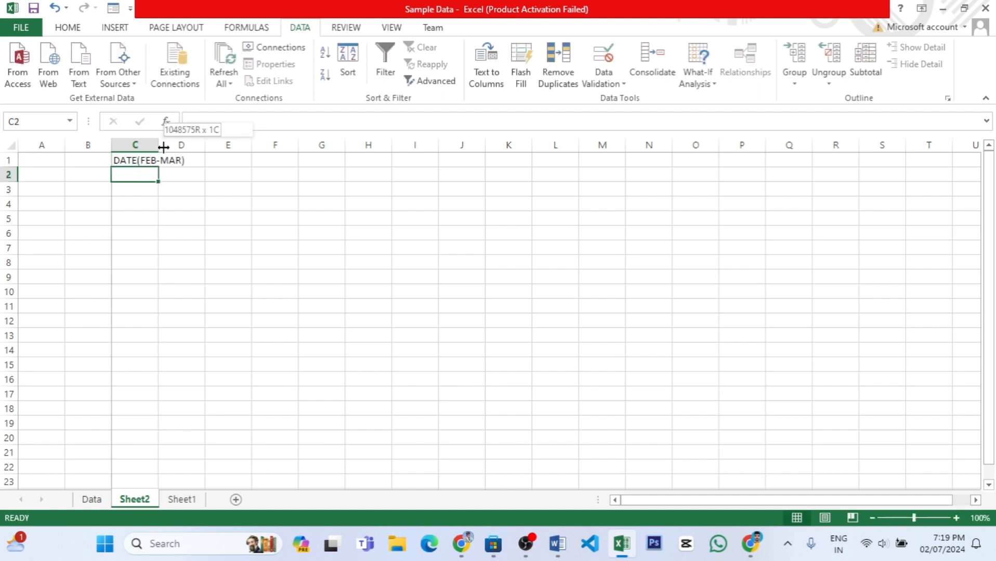
double_click(159, 146)
Start a data validation rule for the whole of column C that allows Date values.
click(150, 145)
click(603, 78)
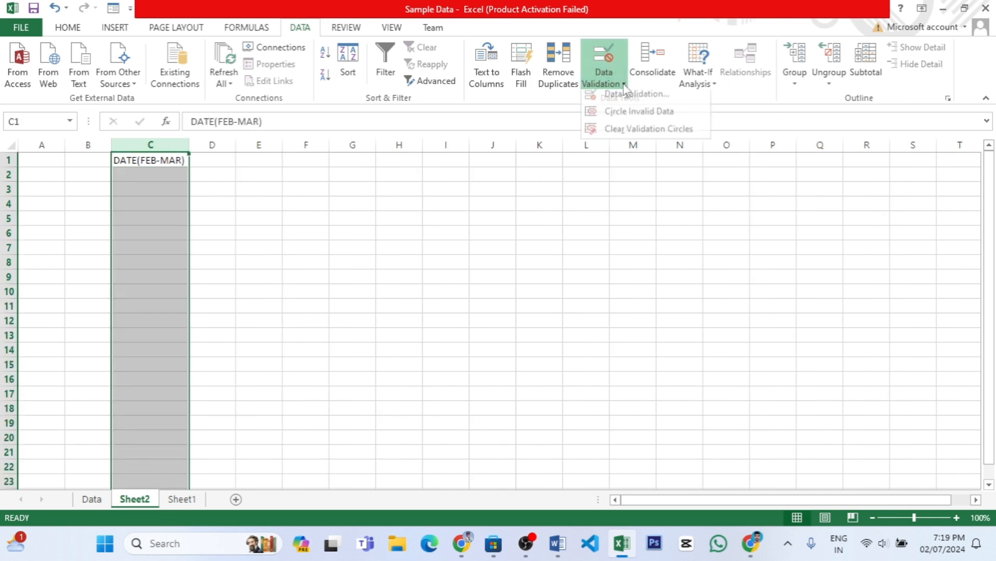
click(650, 99)
click(786, 244)
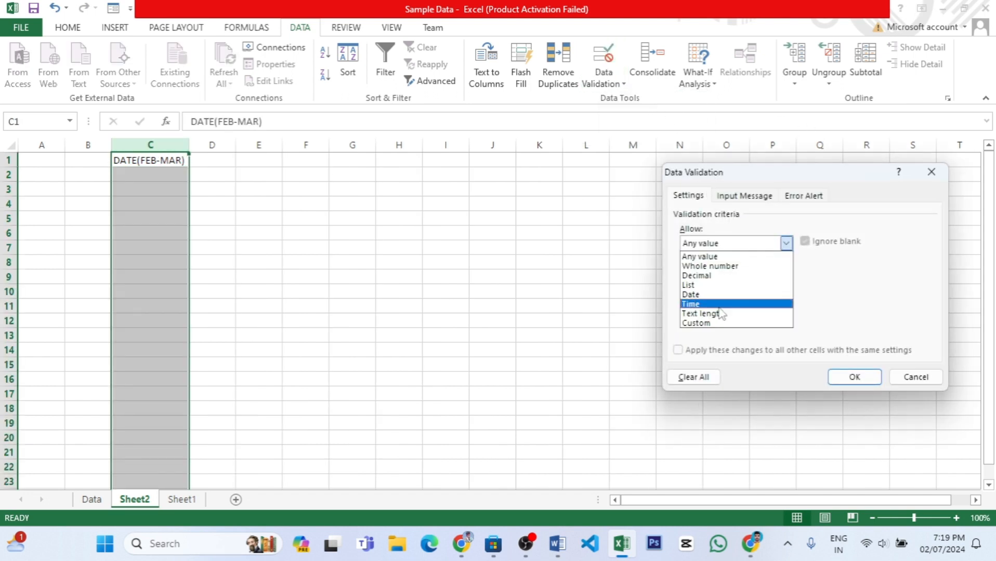
click(691, 295)
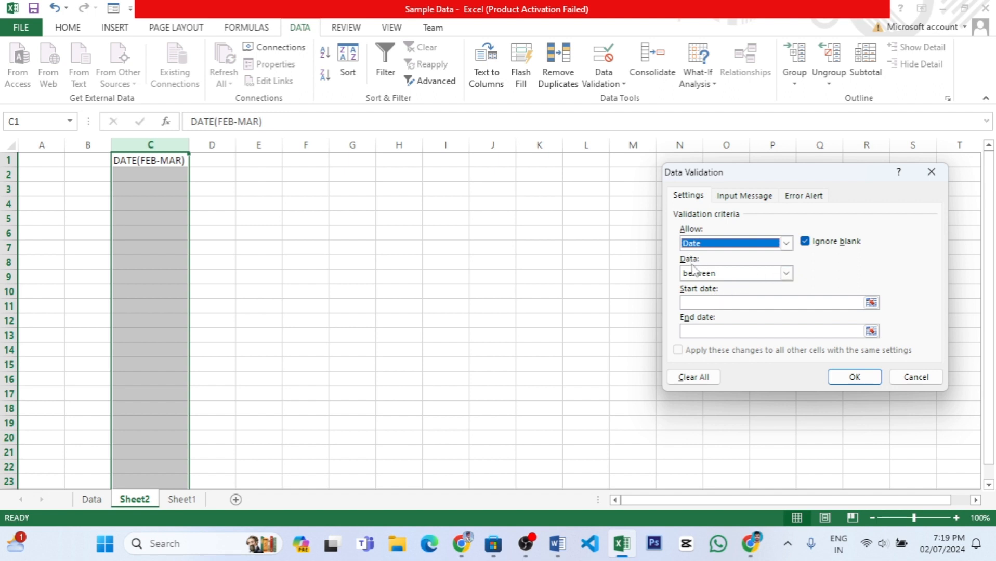
Choose between as the date rule's comparison, and switch it to equal to.
click(786, 273)
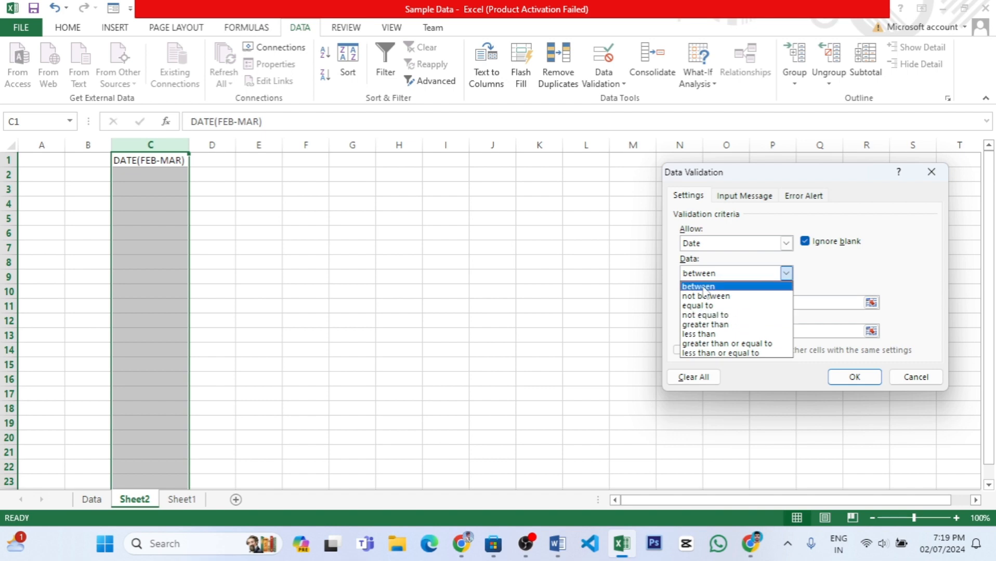
click(703, 288)
click(717, 302)
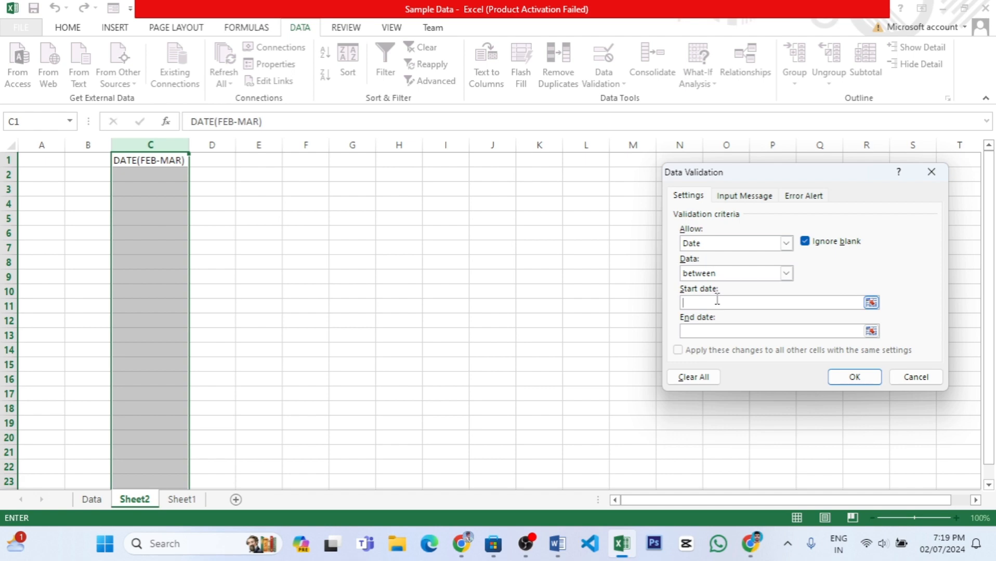
click(784, 273)
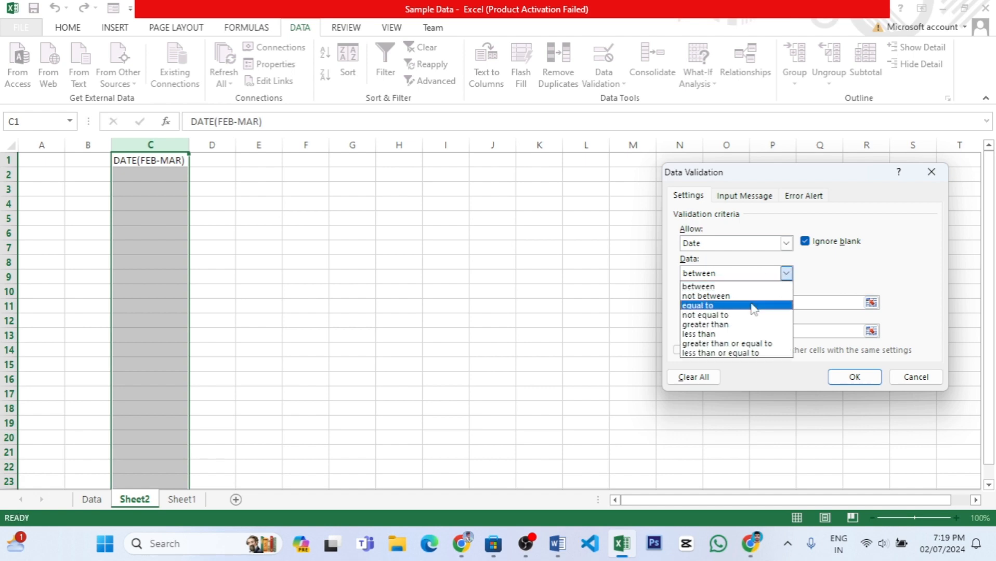
click(725, 306)
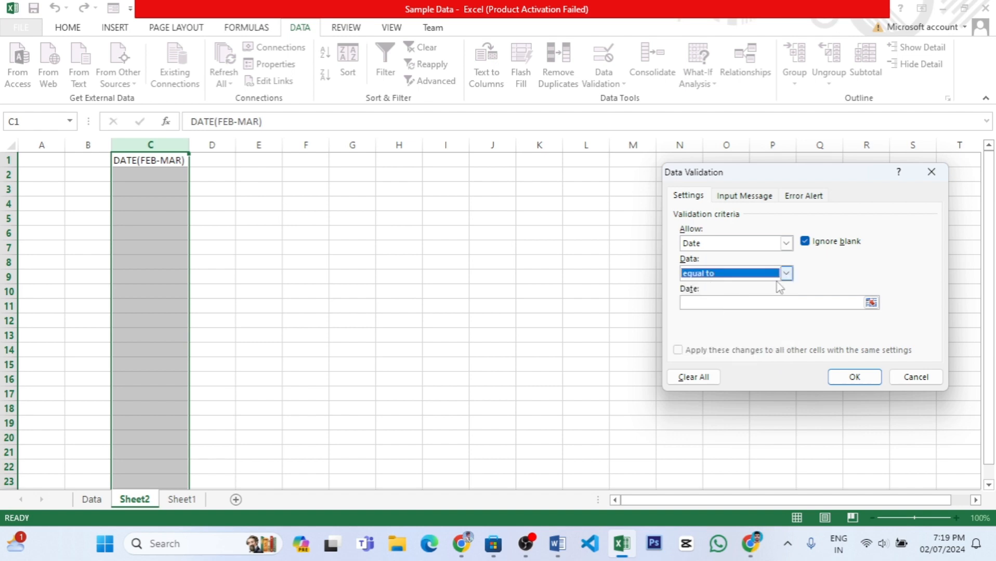
Set the column C rule's required date to 02/07/2024 and apply the validation.
click(724, 302)
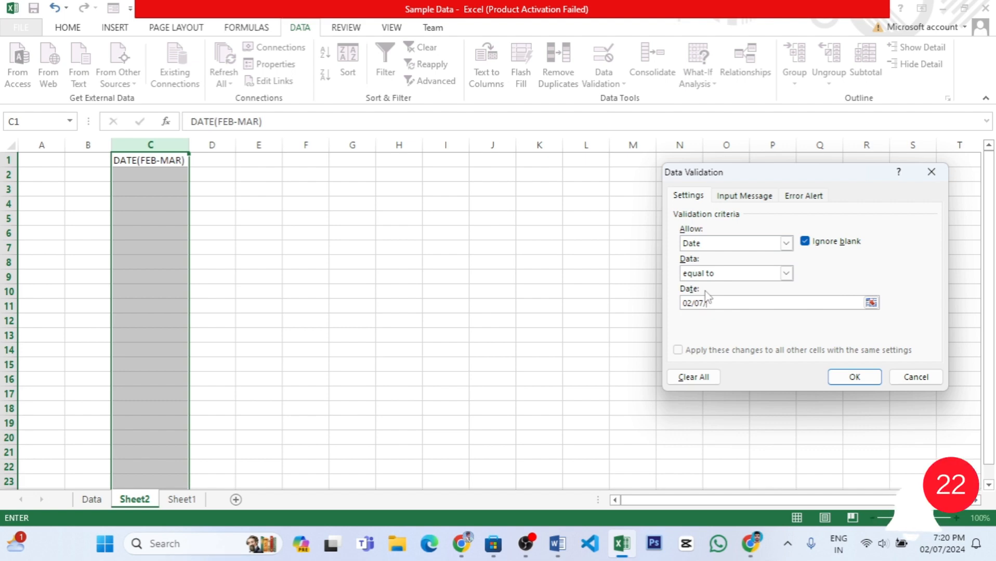
text(024)
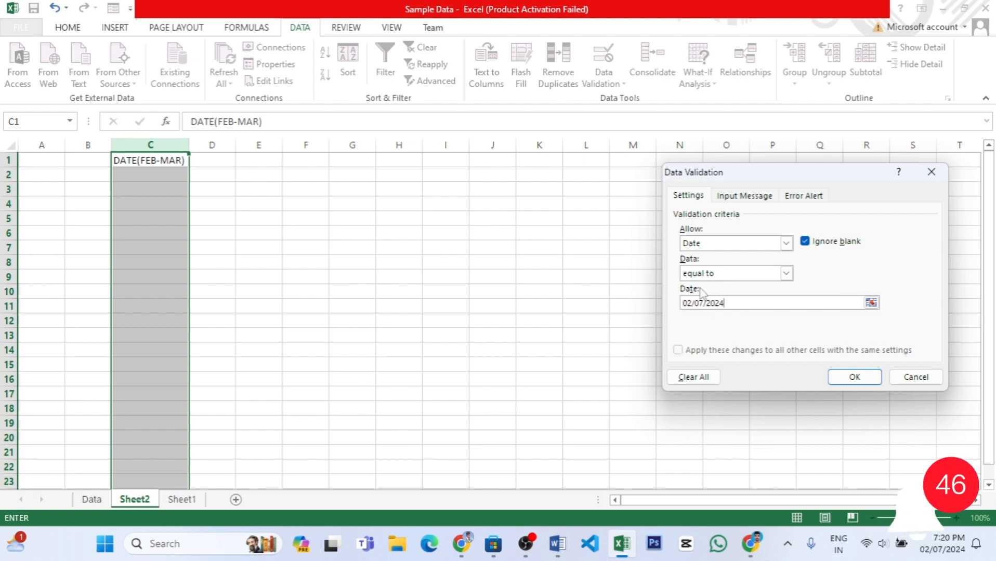
click(854, 377)
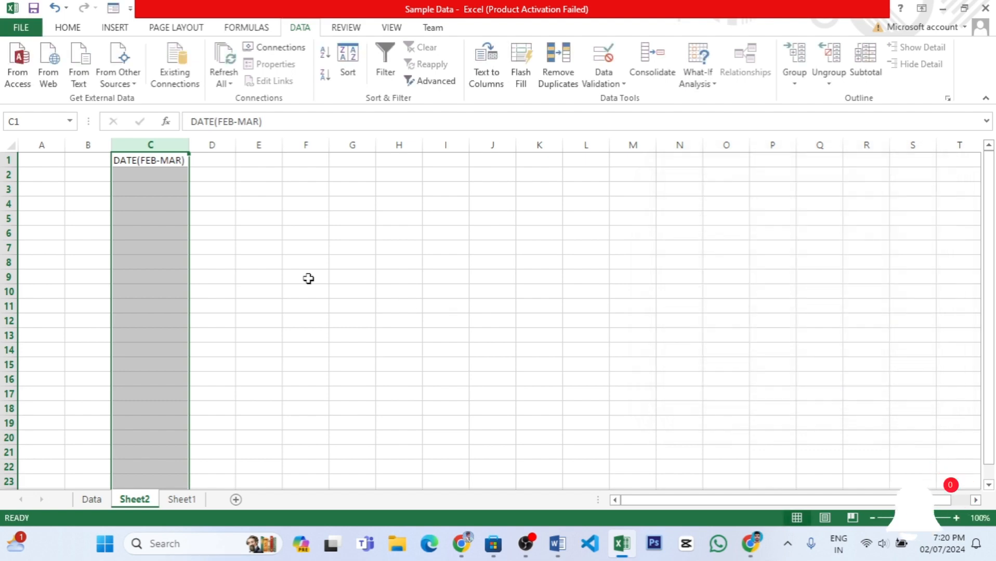
Try to enter 0 in cell C2 to test the date rule, and discard the entry.
click(149, 176)
click(155, 189)
click(162, 173)
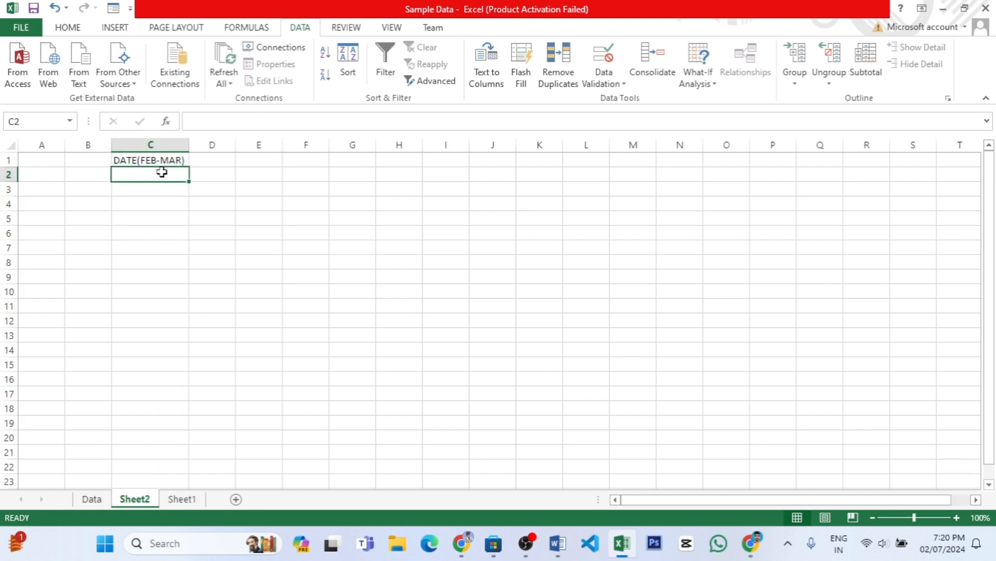
text(0)
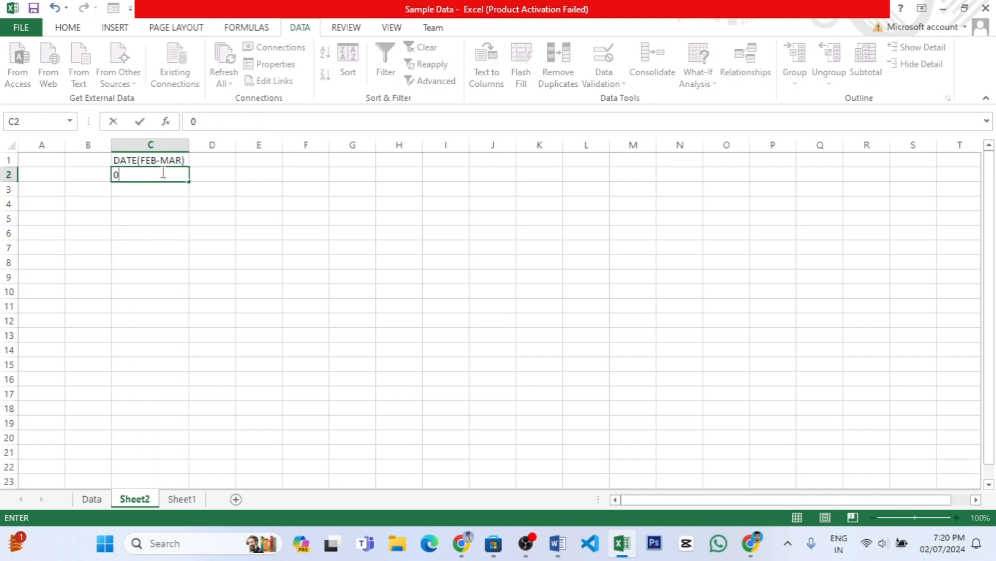
text(/)
key(Return)
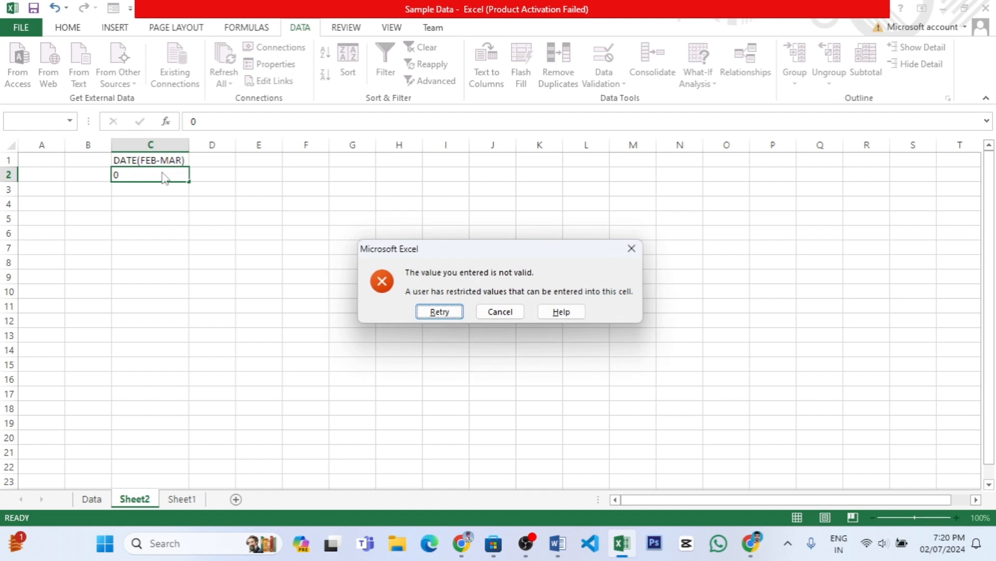
click(492, 312)
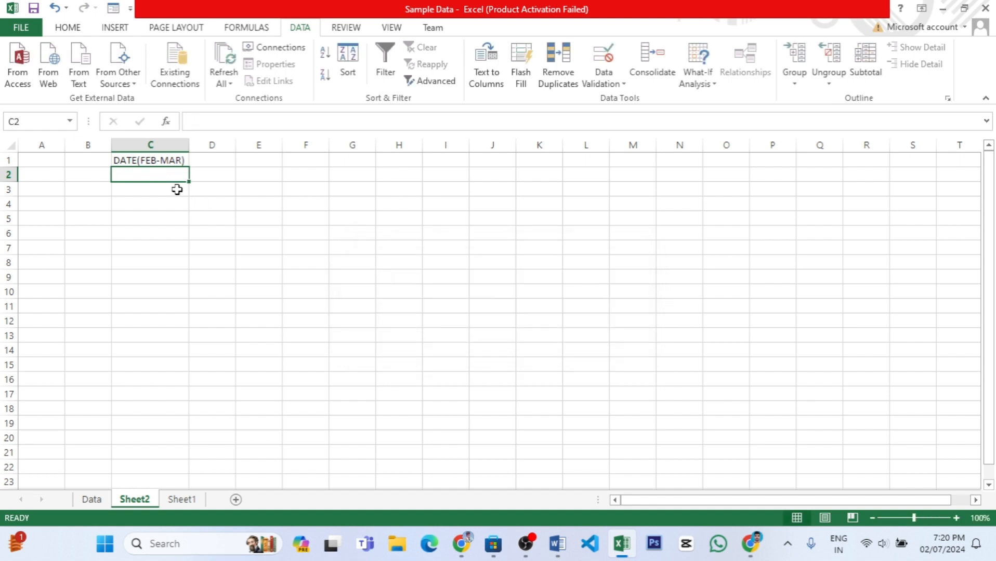
Enter the date 02/07/2024 in cell C3 to test the rule.
click(176, 189)
text(02)
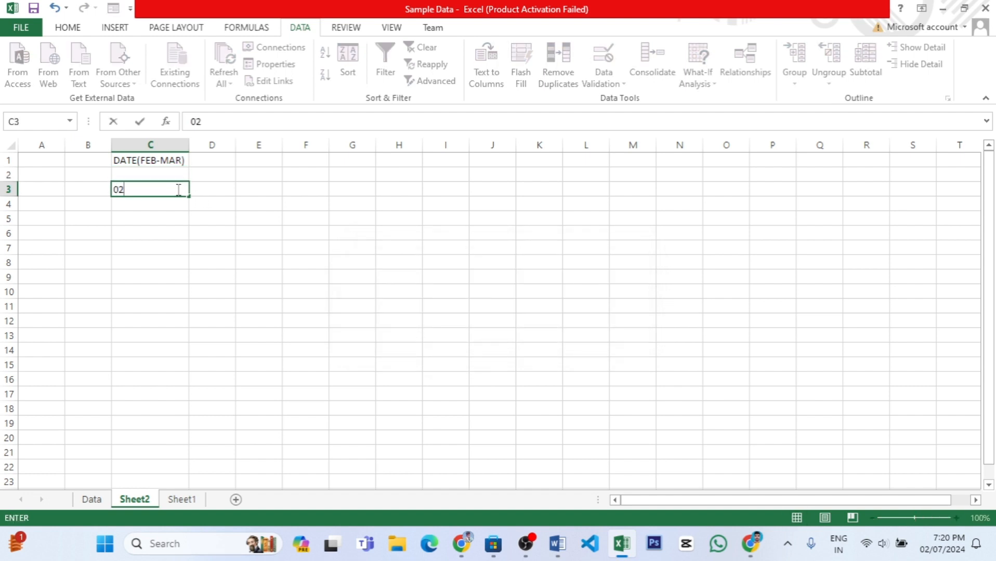
text(/07/2024)
click(160, 218)
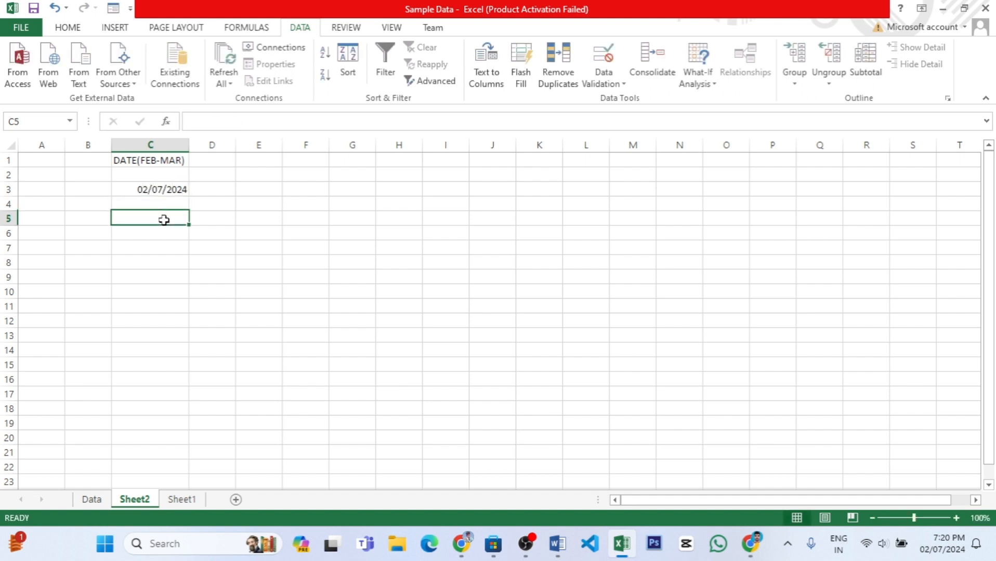
Try to enter 02/08/2024 in cell C4, discard the entry, and clear the test date from cell C3.
click(162, 196)
click(163, 203)
text(0)
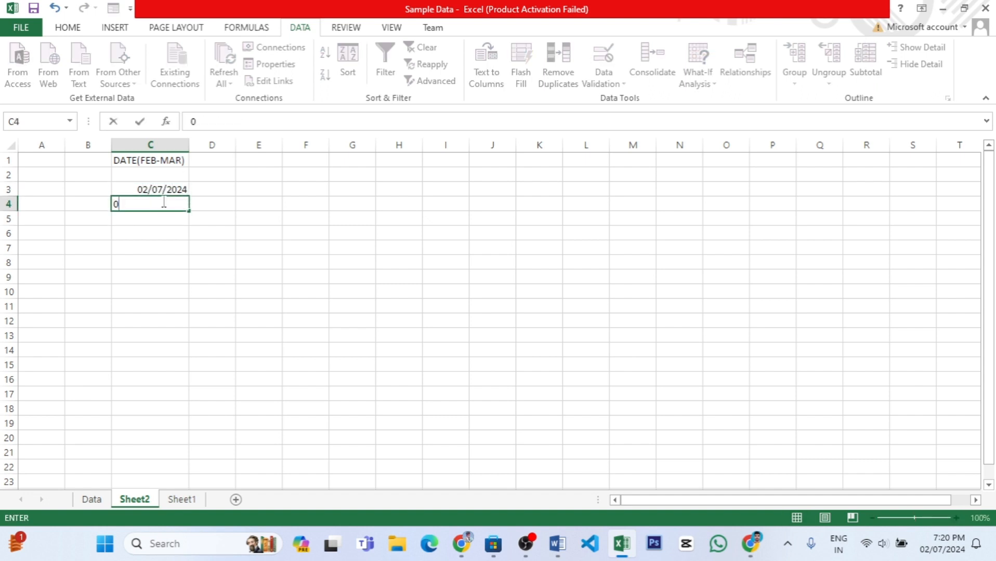
text(2/08/2024)
key(Return)
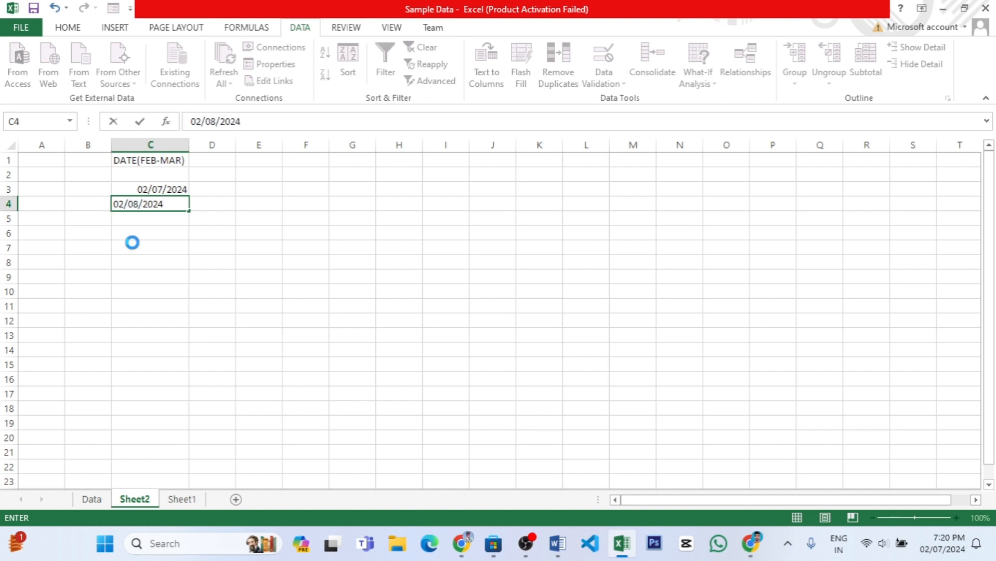
click(486, 314)
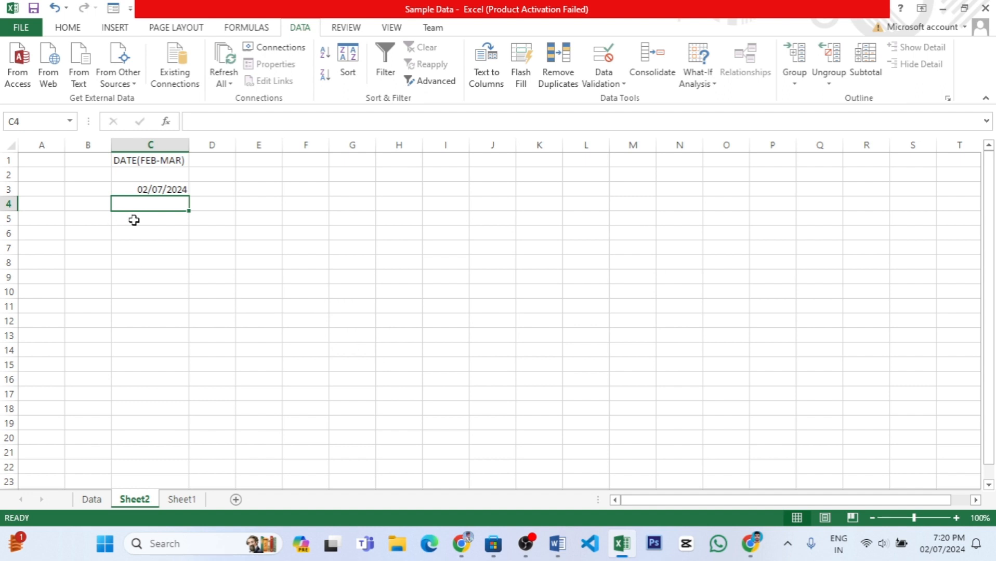
click(156, 187)
key(Delete)
Change the validation rule for column C from C2 down to dates between 02/07/2024 and 03/01/2024.
click(175, 173)
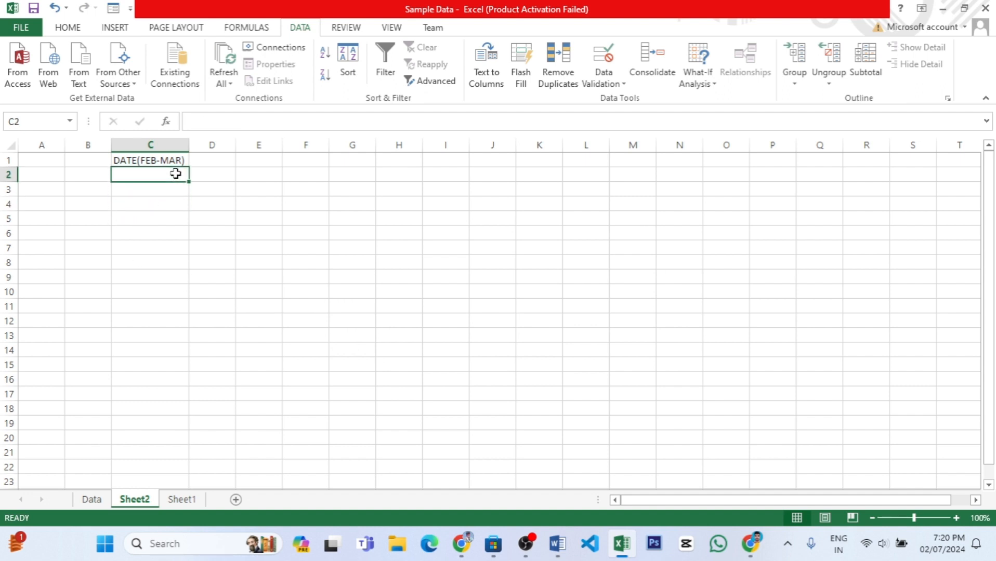
key(ctrl+shift+Down)
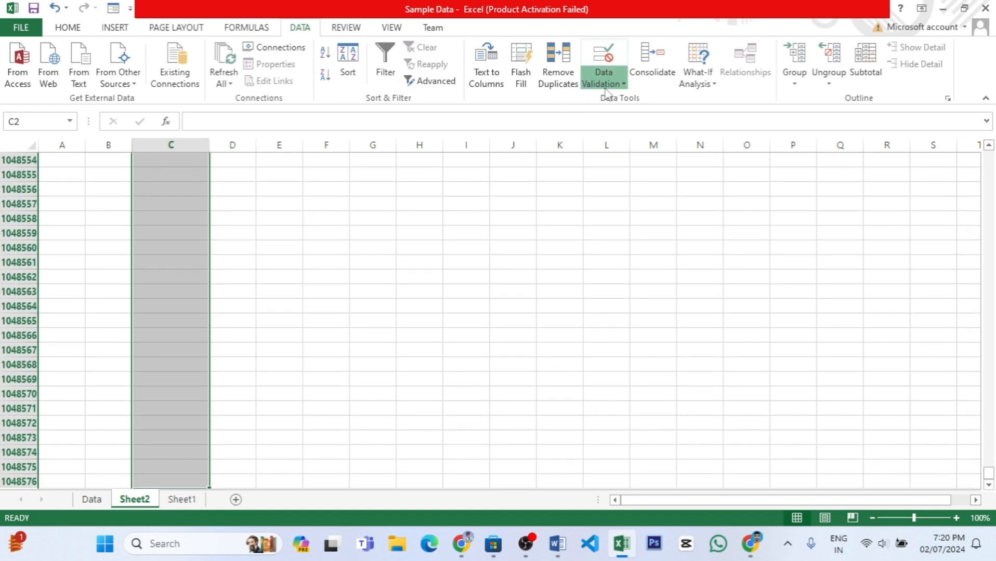
click(603, 78)
click(636, 99)
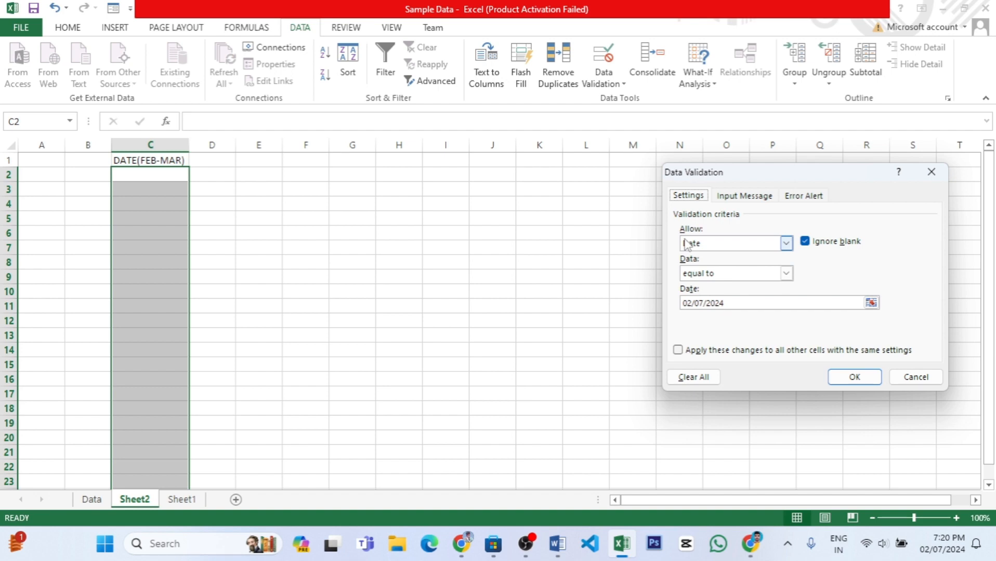
click(787, 274)
click(719, 284)
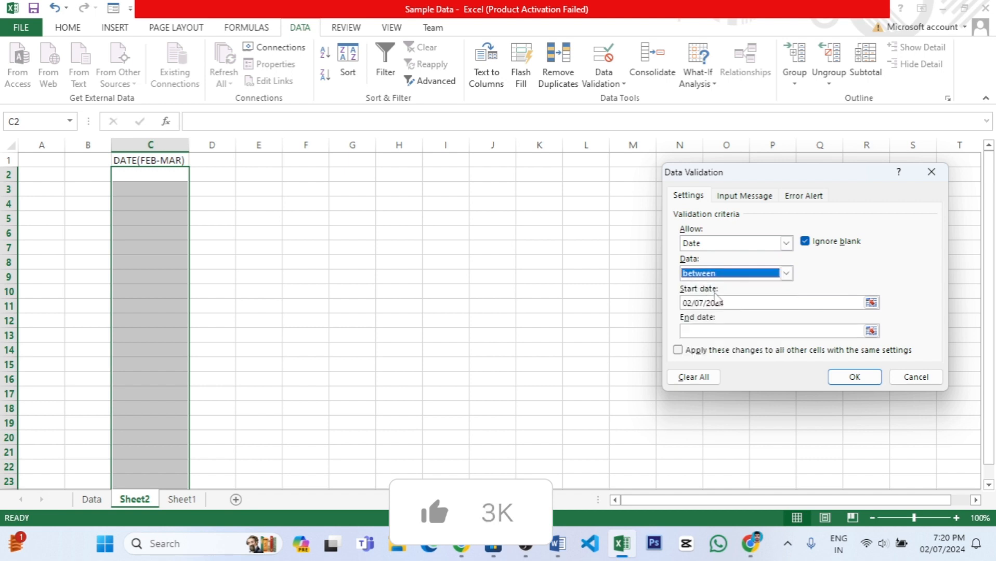
click(707, 331)
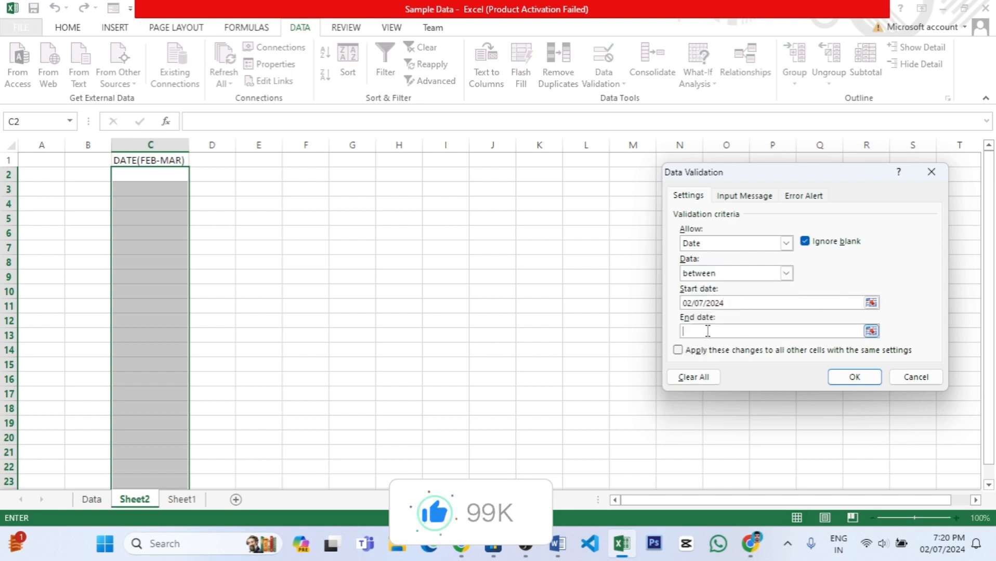
text(03/01/2024)
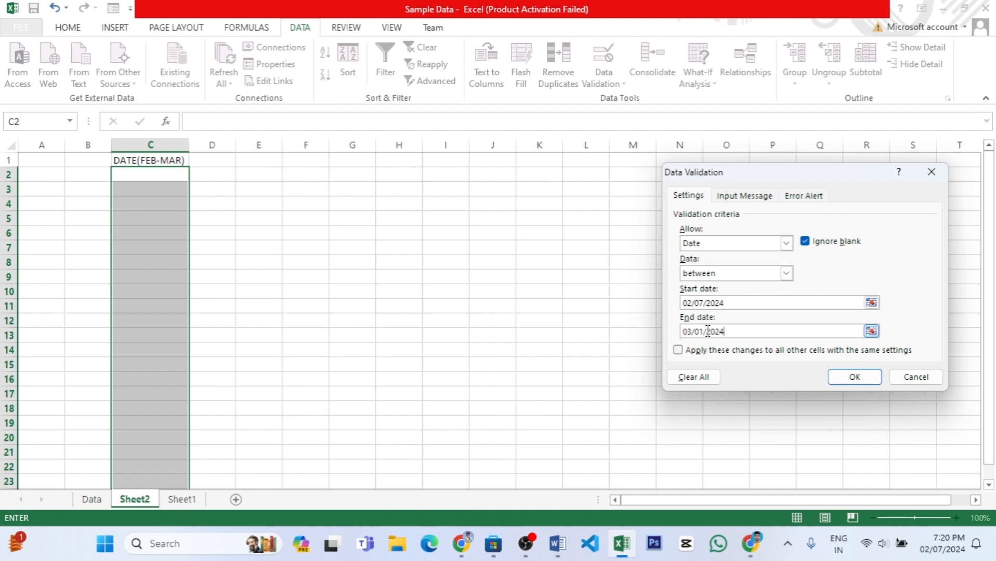
click(855, 377)
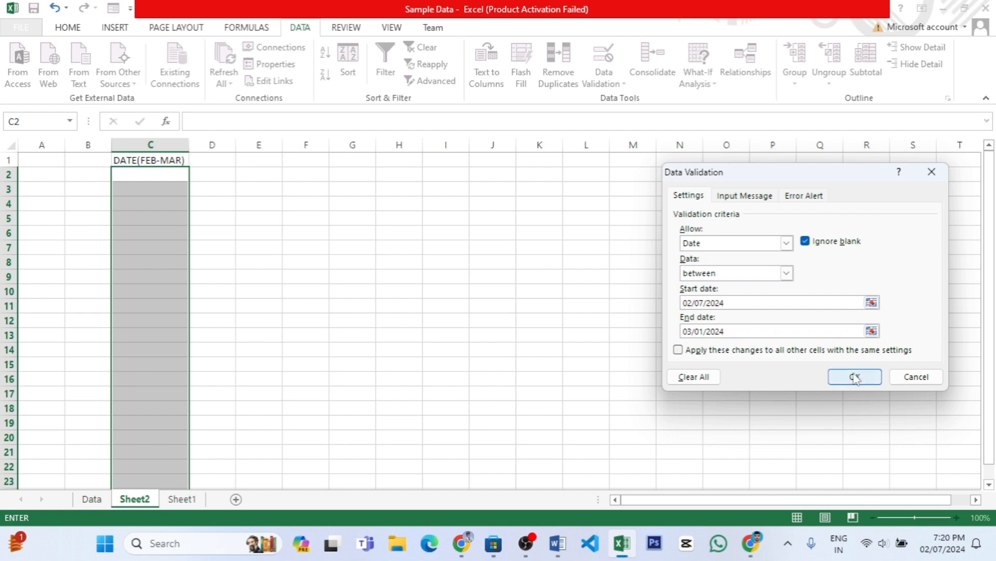
Enter the date 02/19/2024 in cell C4.
click(138, 199)
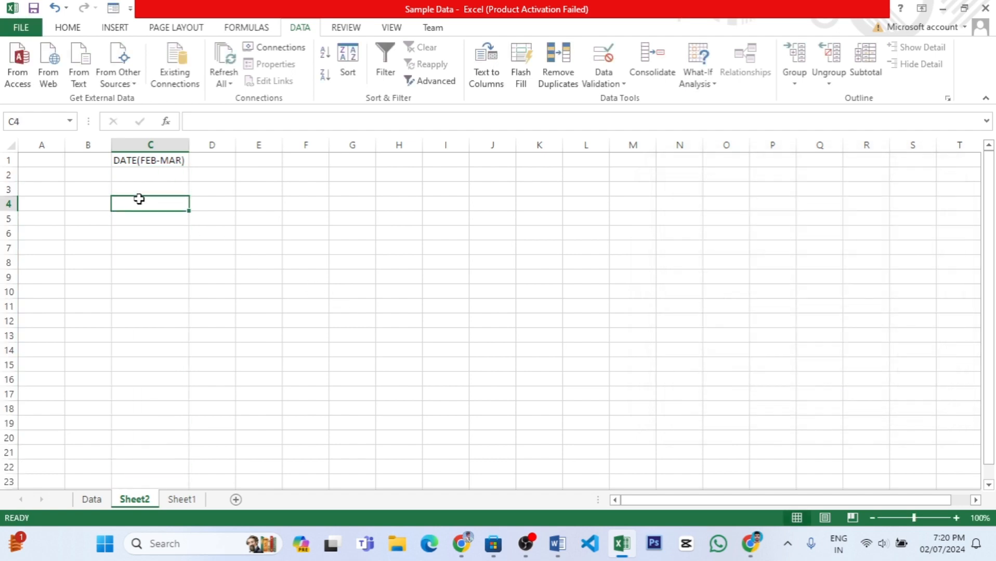
text(0)
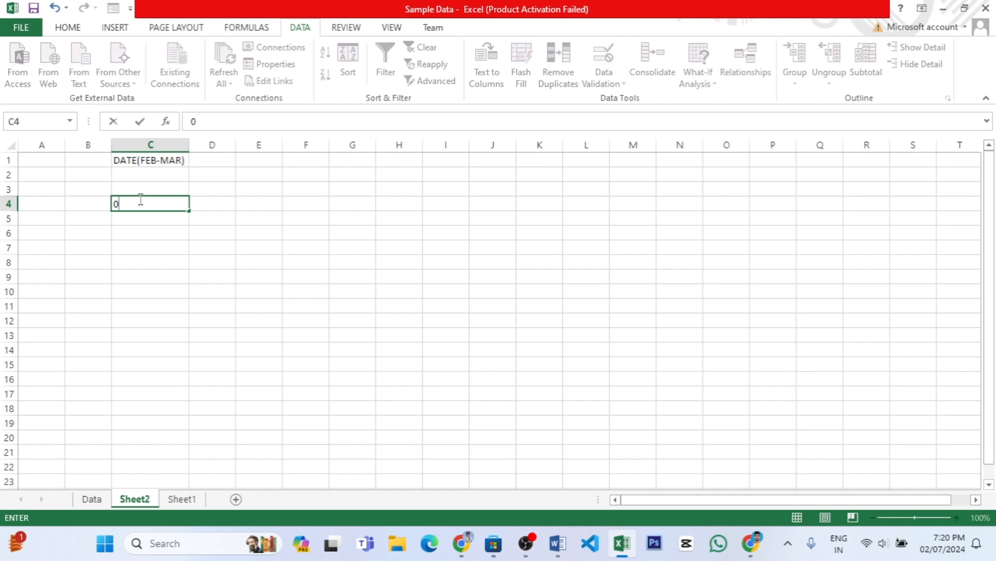
text(2/19/2024)
click(144, 235)
click(138, 260)
Try to enter the out-of-range date 04/02/2024 in cell C5, and discard the entry.
click(152, 220)
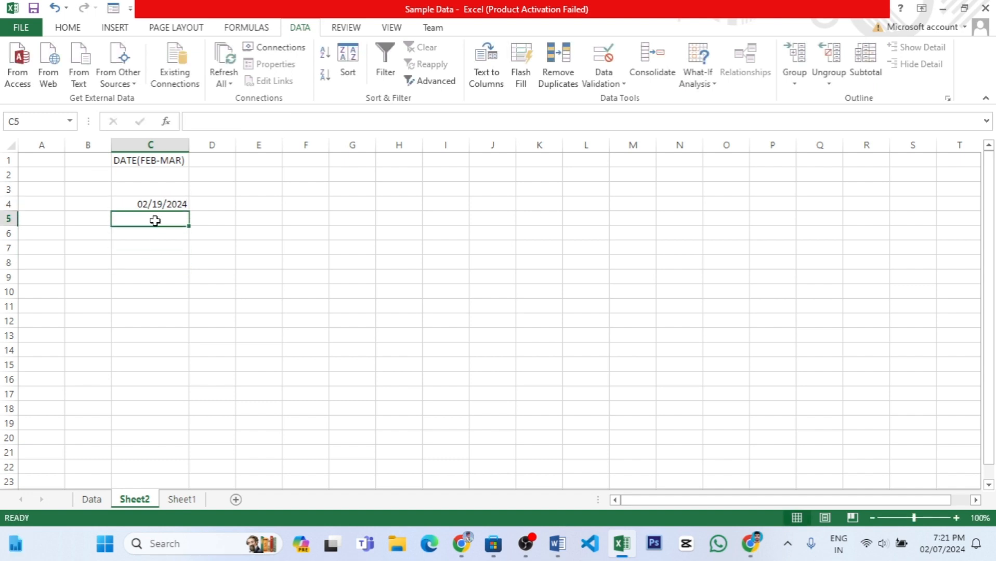
text(04)
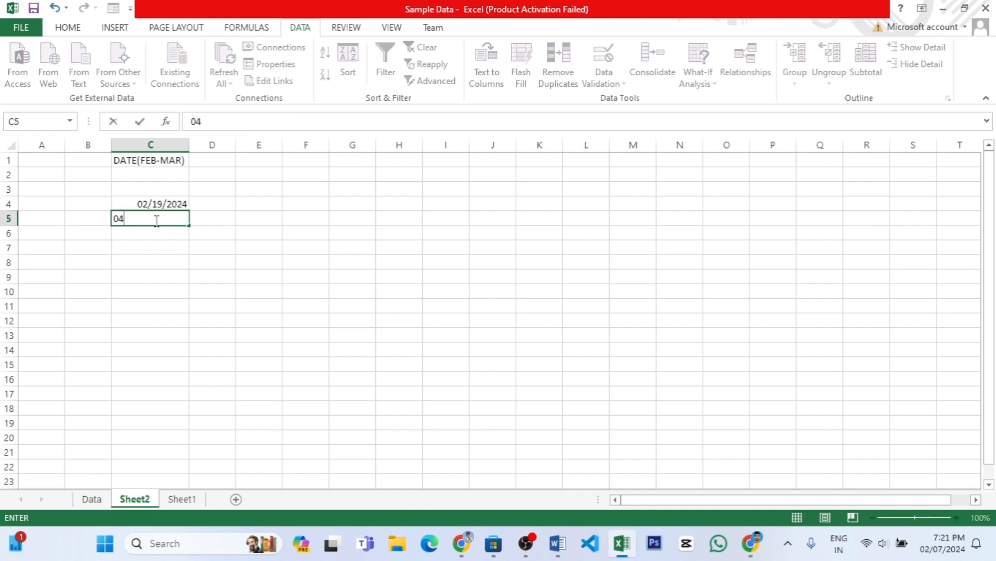
text(/2)
text(02/2024)
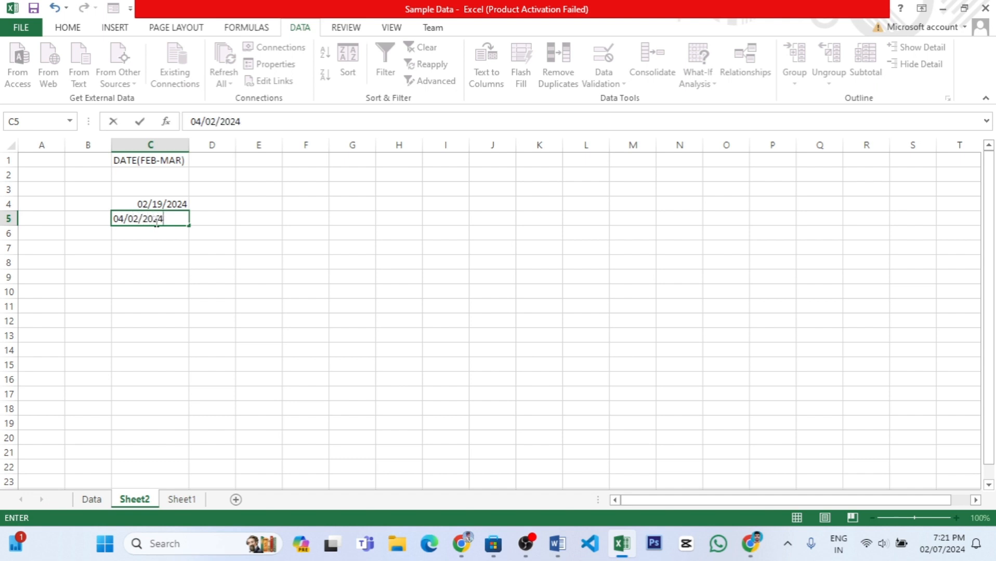
key(Return)
click(499, 313)
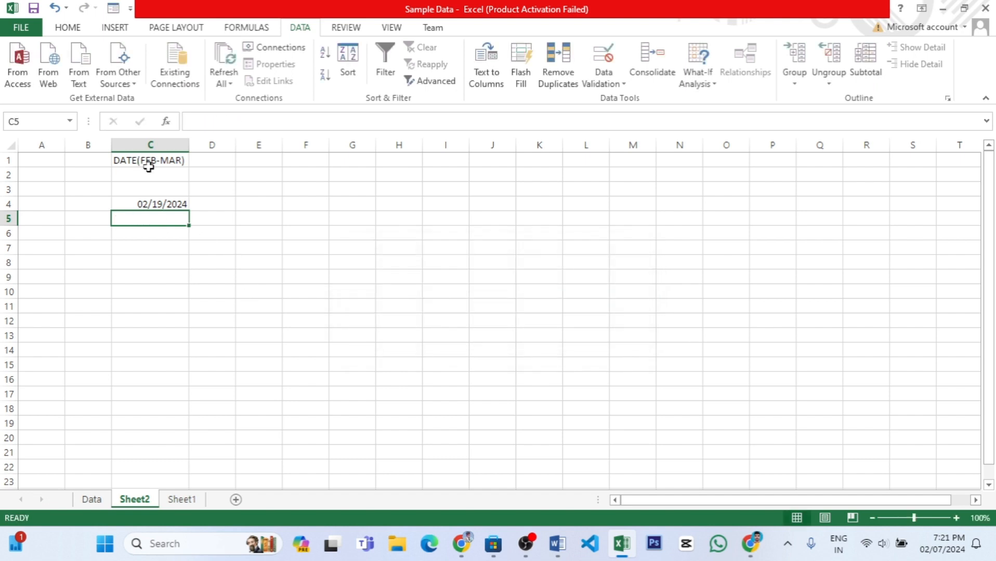
Add an error alert titled WRONG DATE with the message PLEASE INSERT RIGHT DATE to the validation of column C from C2 down.
click(149, 167)
drag(142, 173, 148, 204)
key(ctrl+shift+Down)
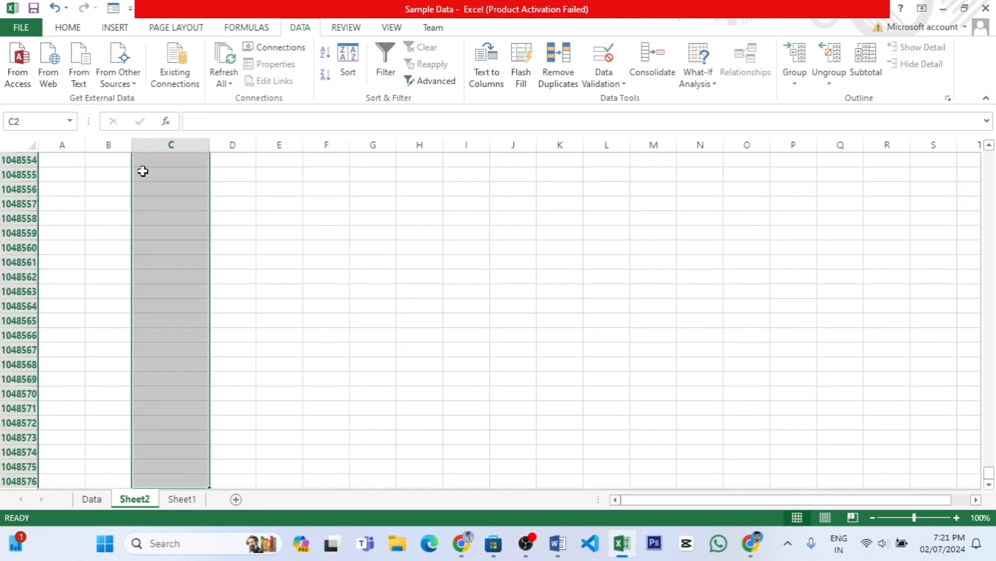
click(606, 78)
click(623, 100)
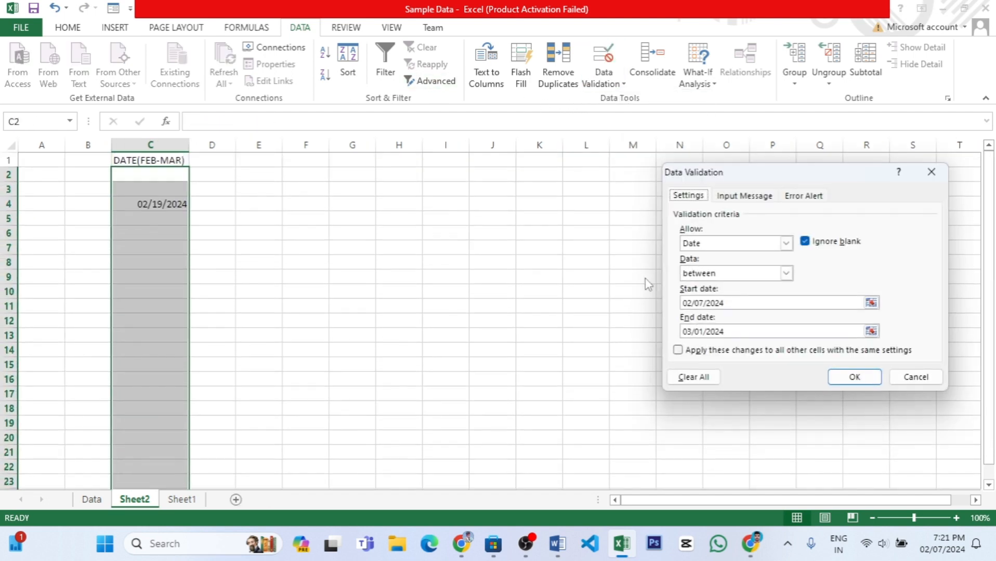
click(760, 200)
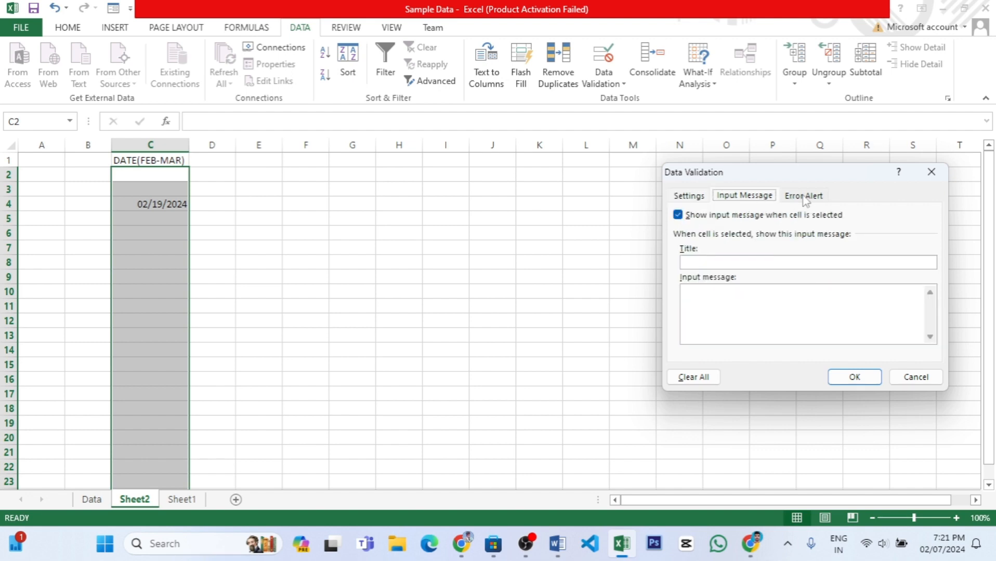
click(803, 195)
click(820, 261)
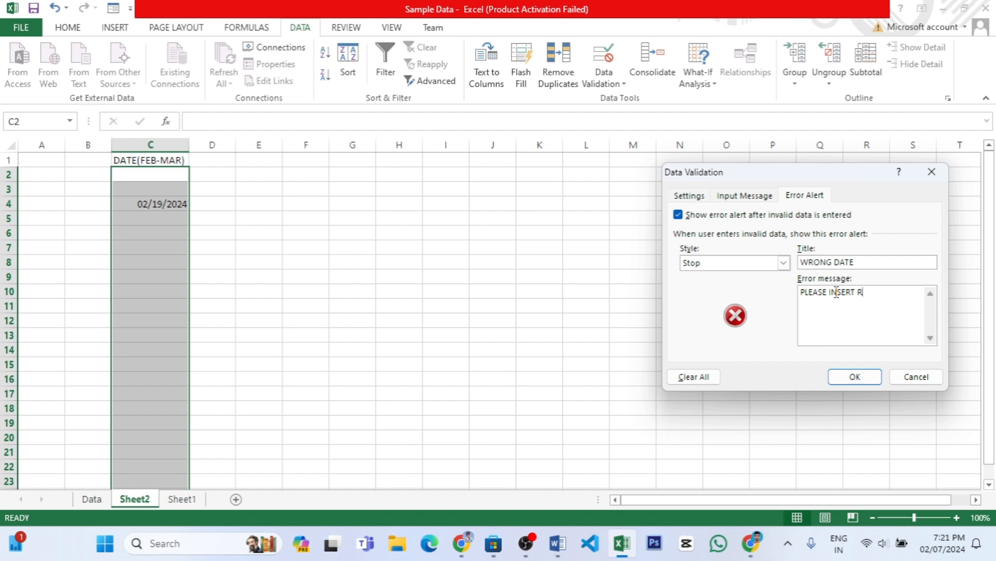
text(IGHT DATE)
click(854, 377)
Test the custom error alert by trying to enter 04/02/2024 in cell C5, and discard the entry.
click(166, 220)
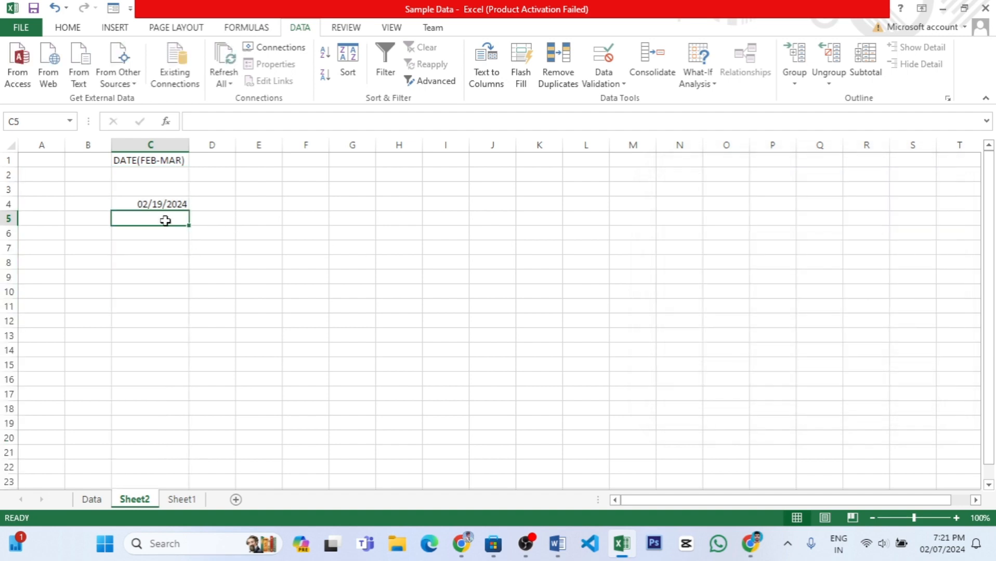
text(0)
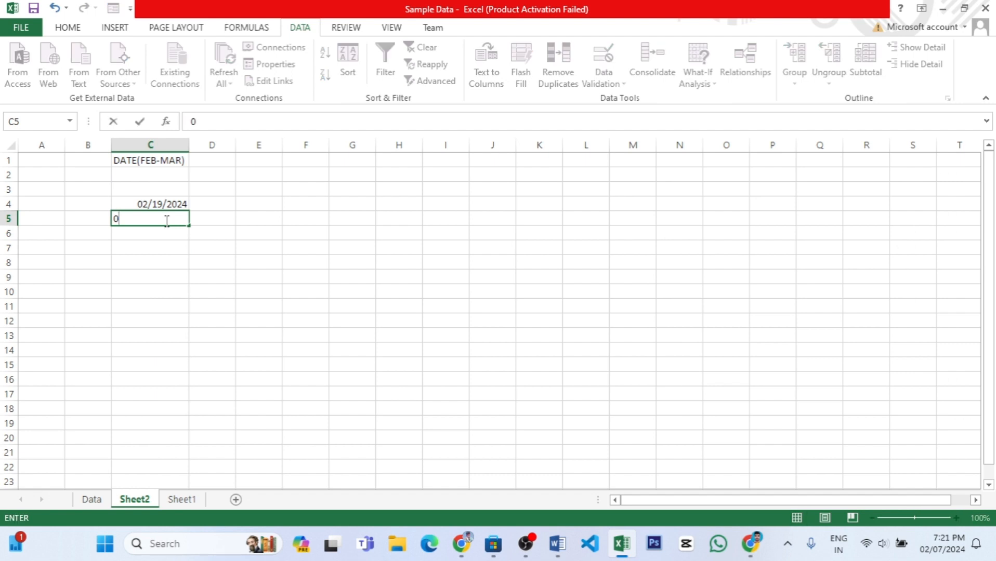
text(4/)
text(02/2024)
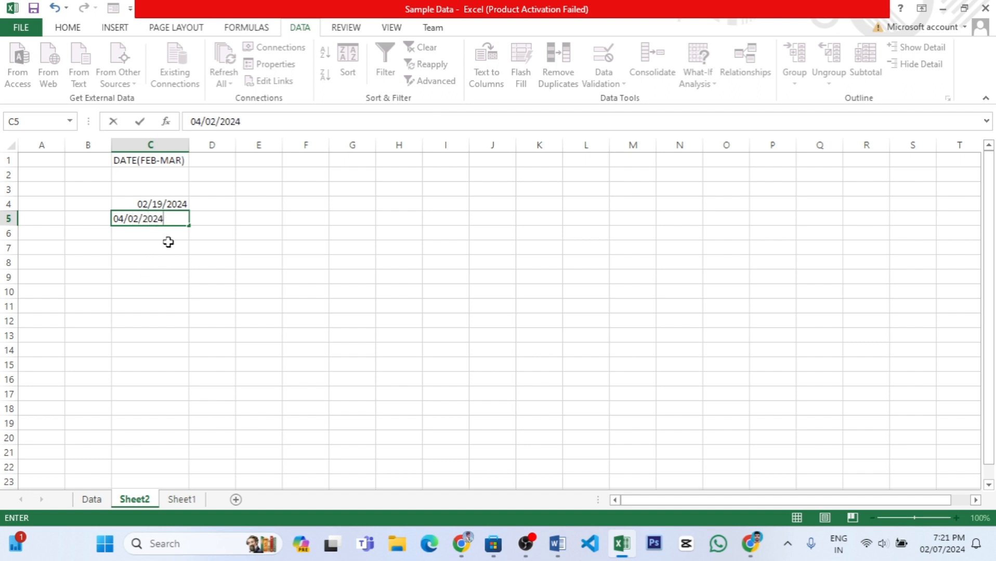
key(Return)
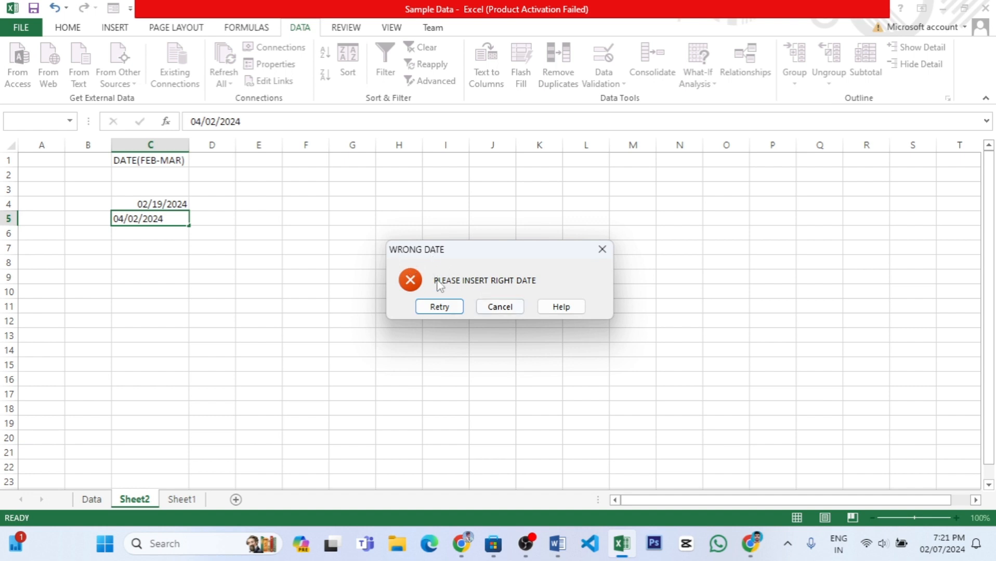
click(506, 309)
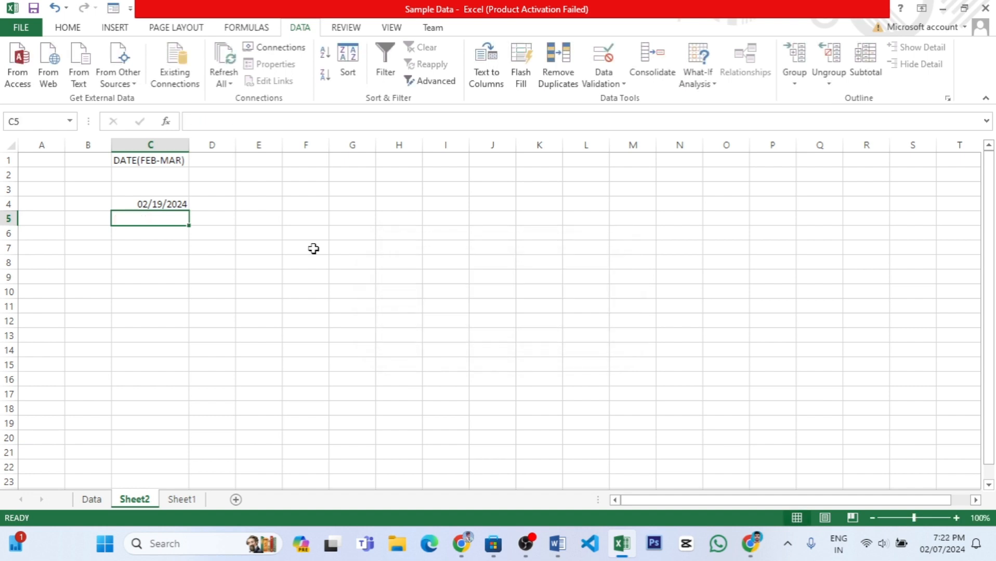
Clear the test date from cells C2:C10 in the DATE(FEB-MAR) column.
drag(155, 164, 167, 296)
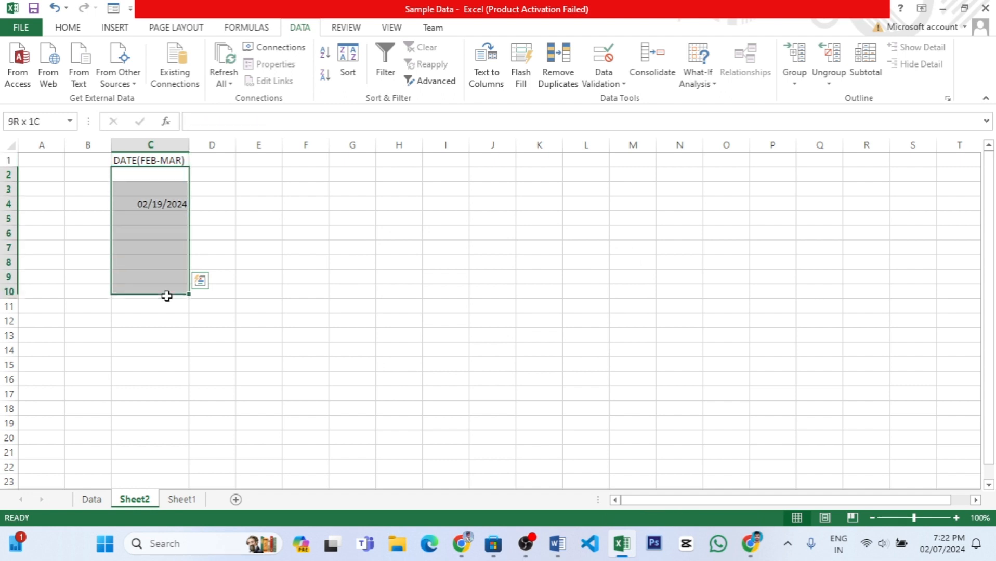
click(603, 79)
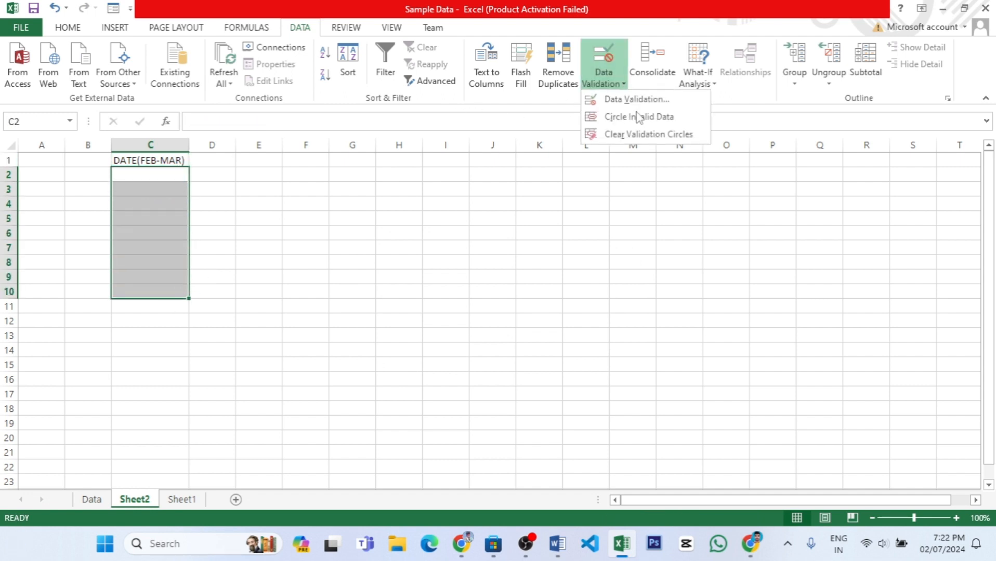
click(636, 99)
click(687, 195)
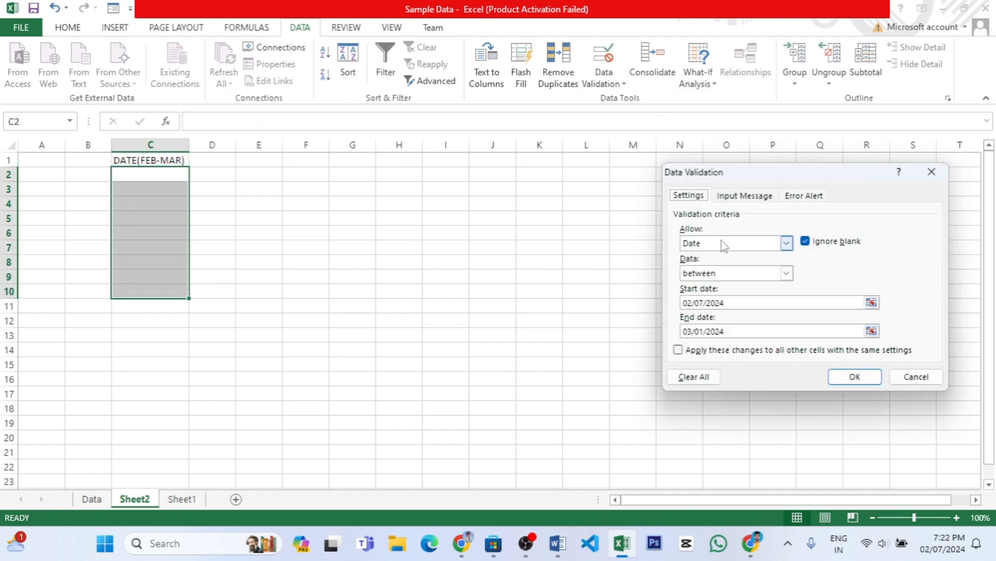
click(786, 243)
click(785, 293)
click(786, 273)
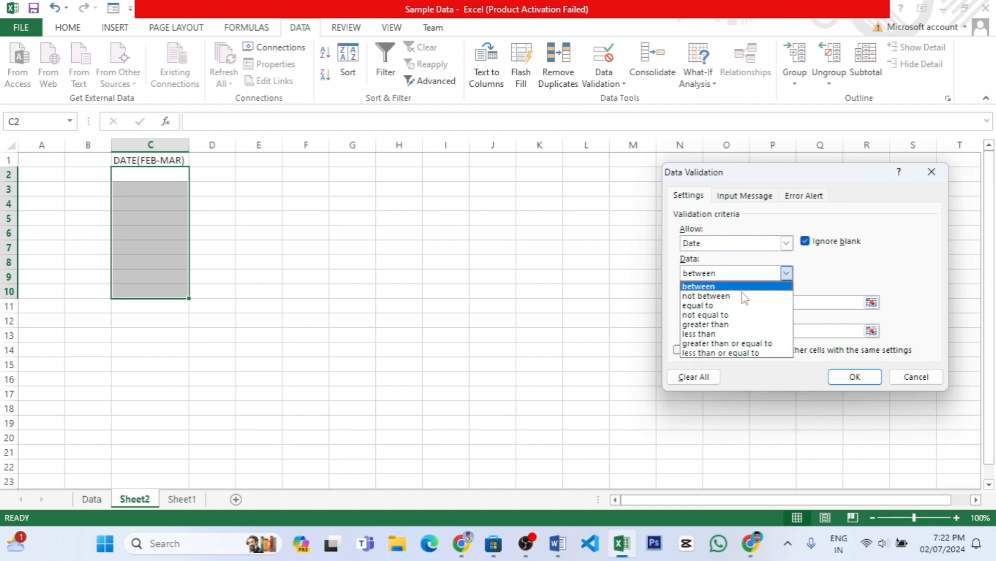
click(756, 335)
drag(741, 302, 656, 301)
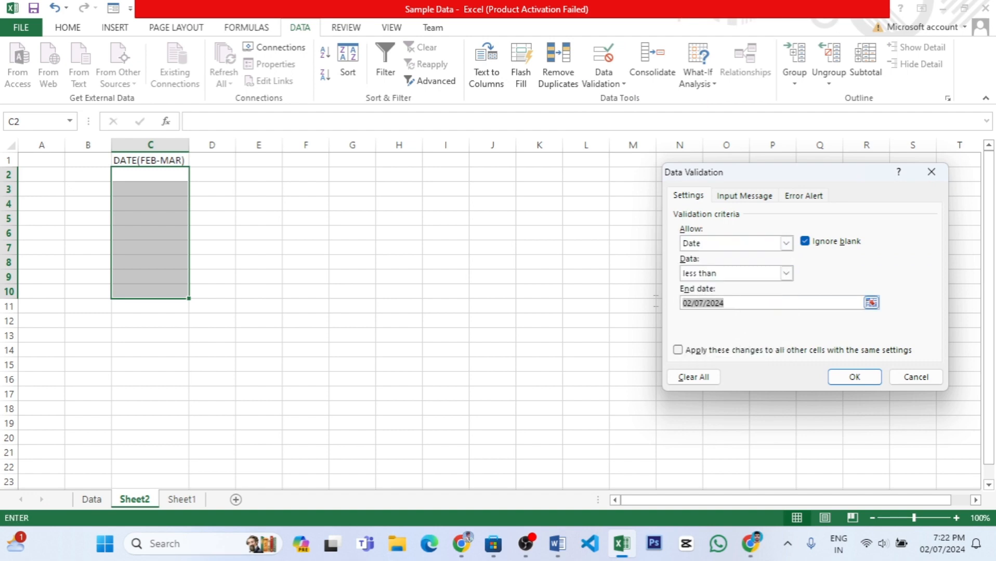
drag(738, 304, 656, 298)
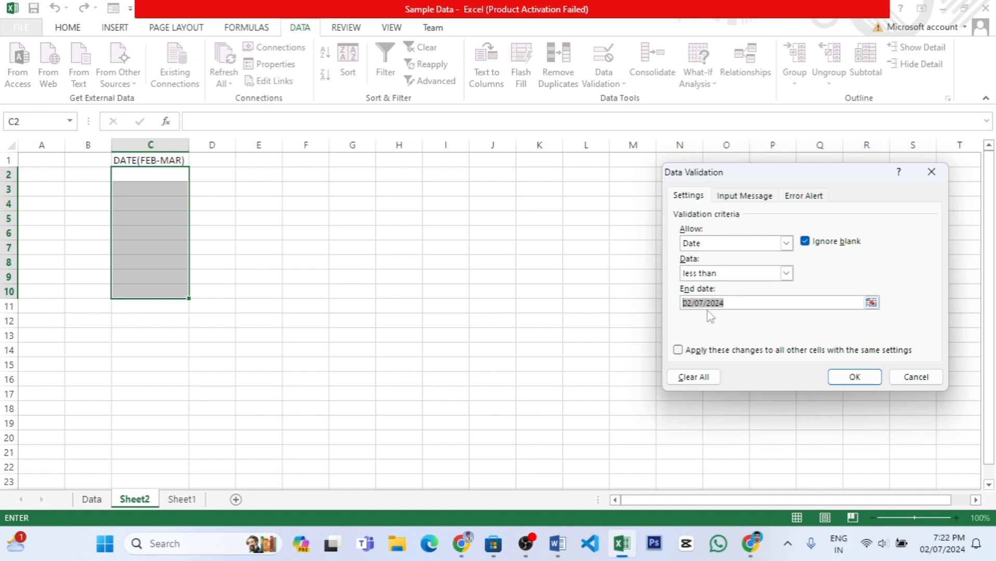
drag(734, 303, 644, 293)
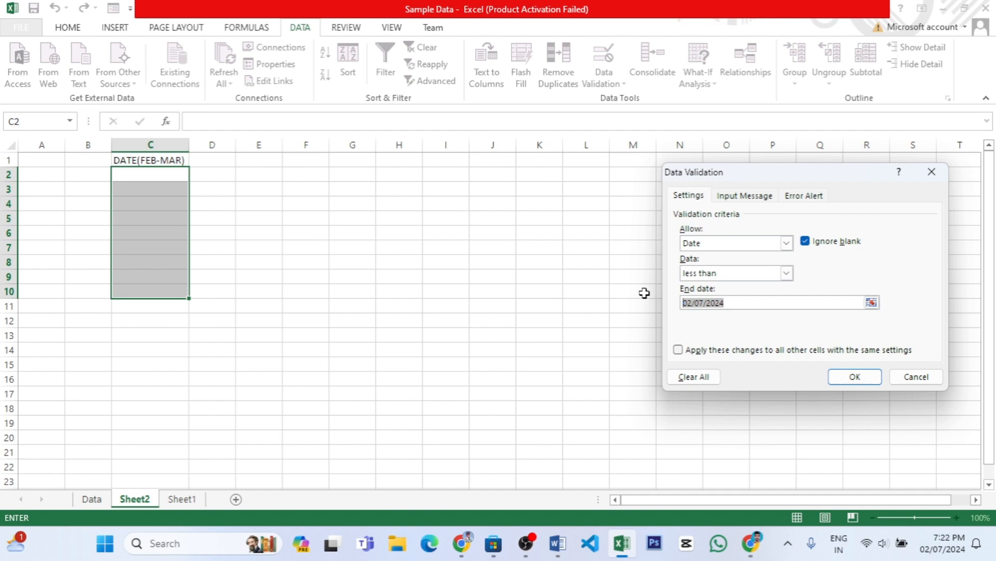
click(786, 273)
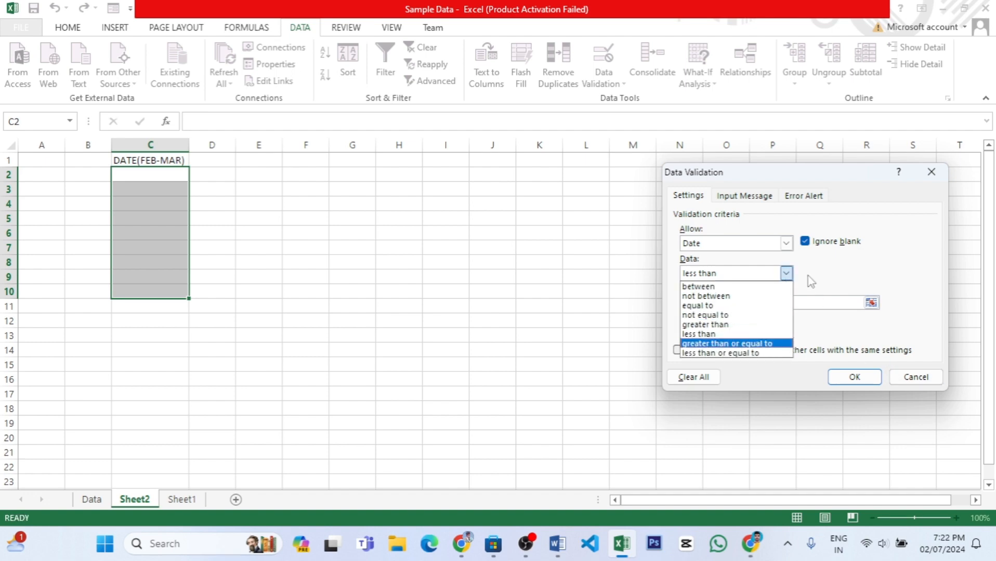
click(787, 243)
click(786, 243)
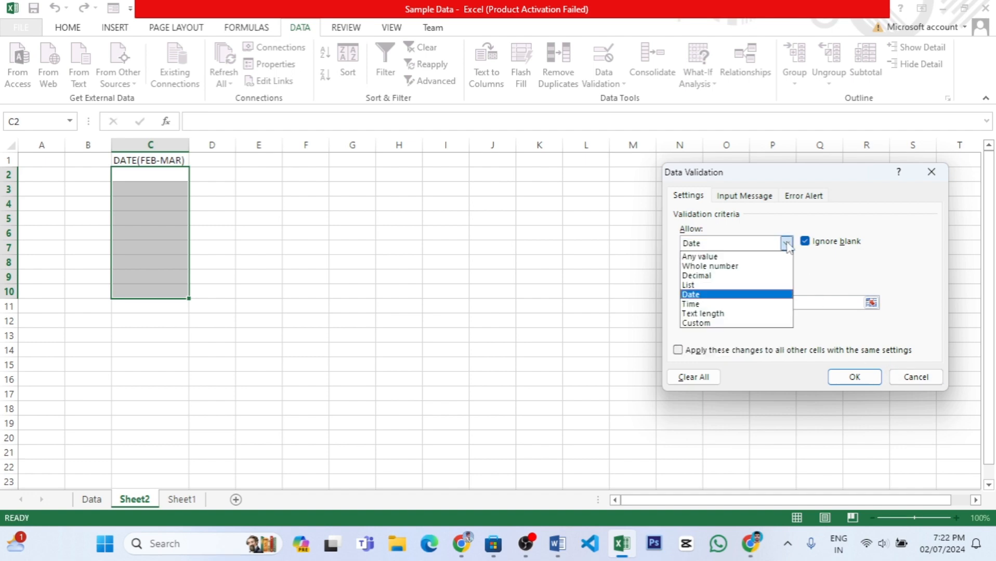
click(916, 377)
click(915, 377)
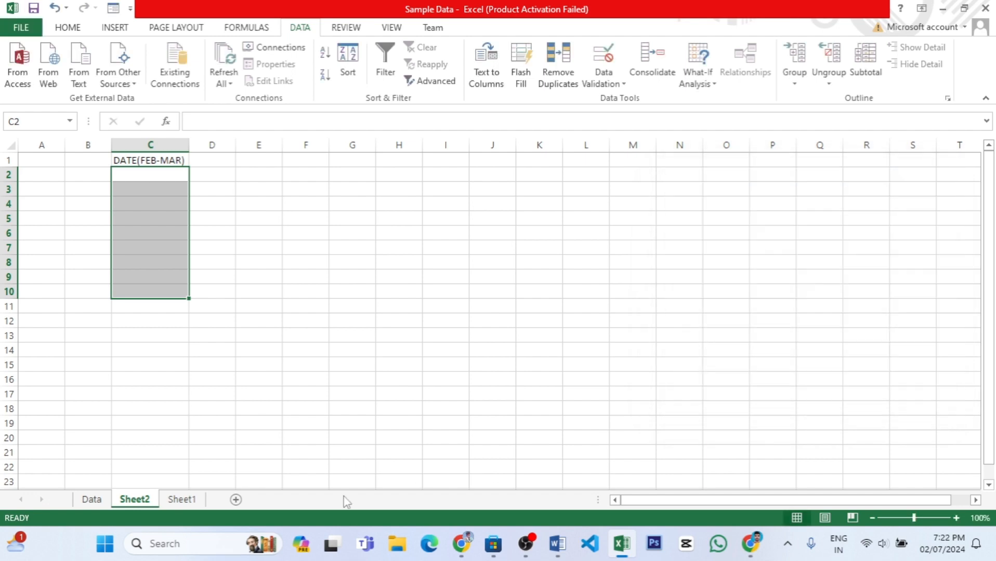
Clear the existing time entries below the Office Time header in column O of Sheet1.
click(182, 500)
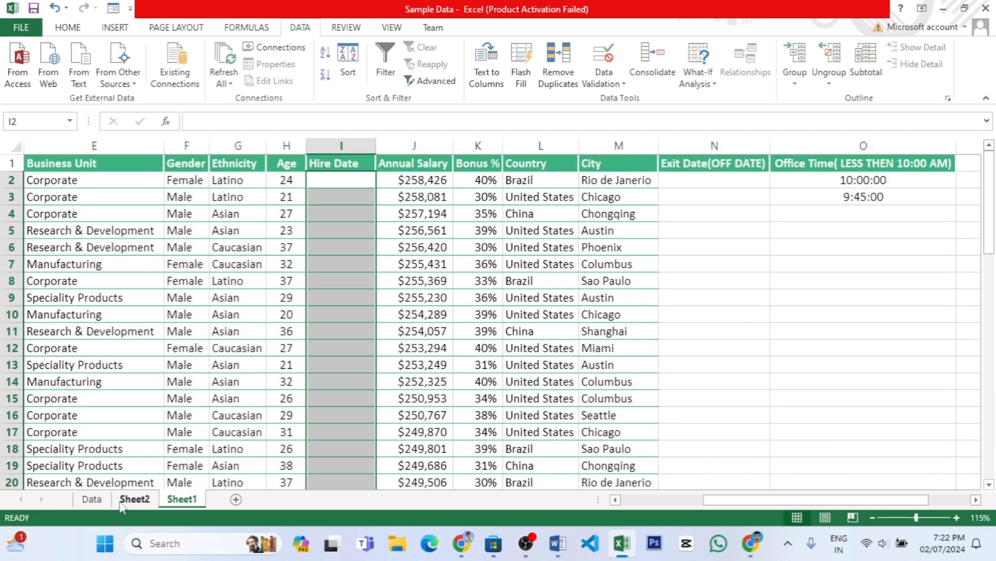
click(854, 186)
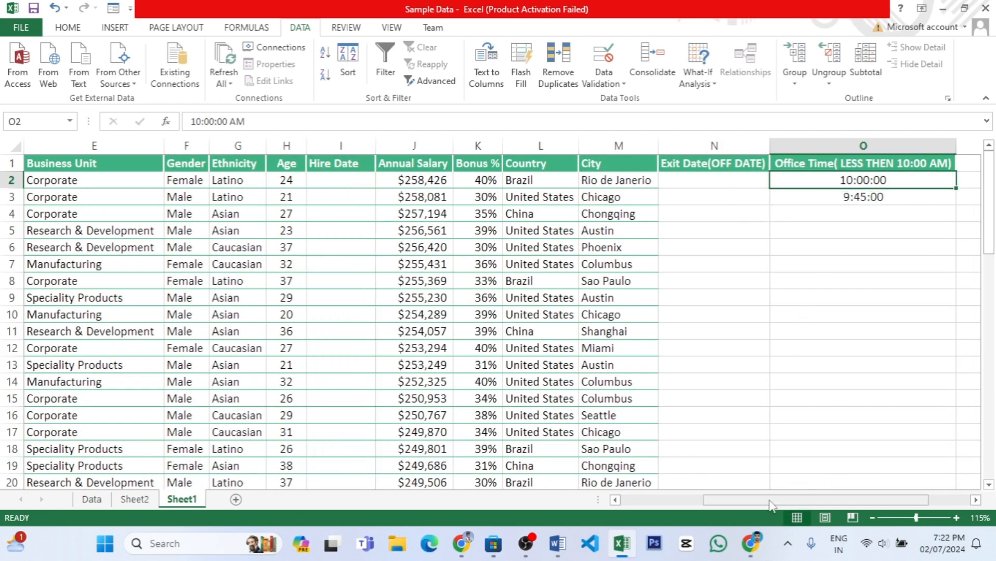
drag(770, 500, 895, 499)
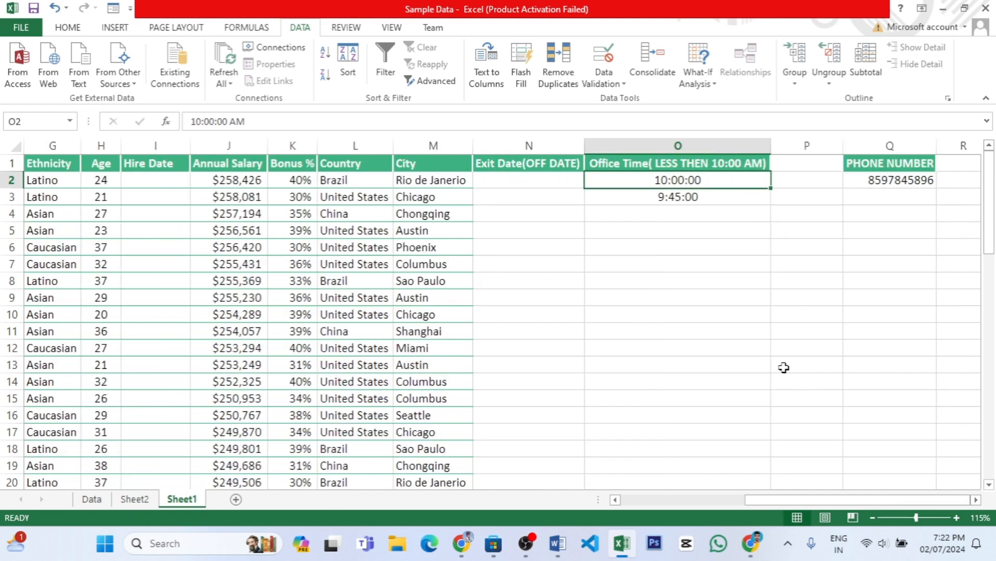
key(ctrl+shift+Down)
key(ctrl+shift+Down)
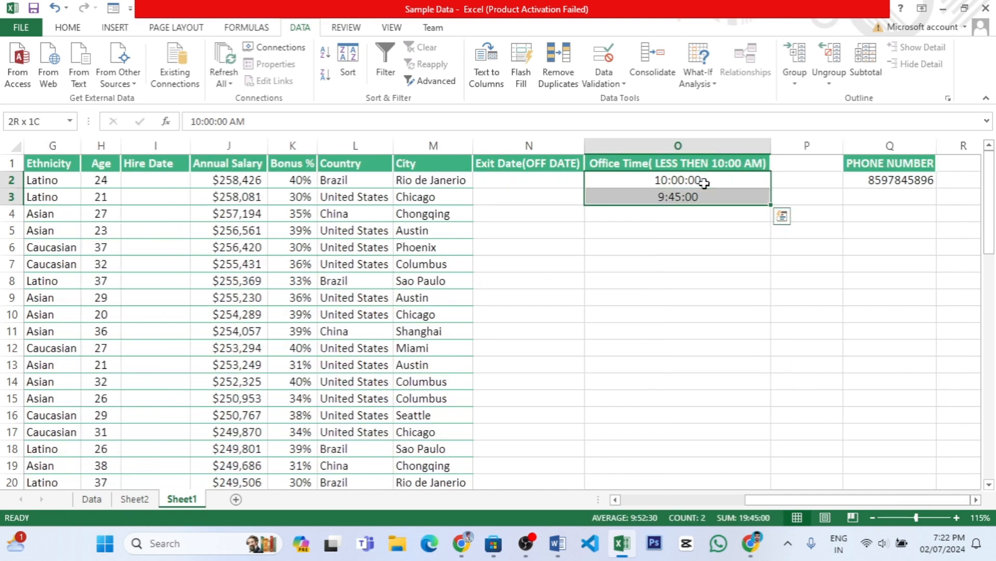
key(Delete)
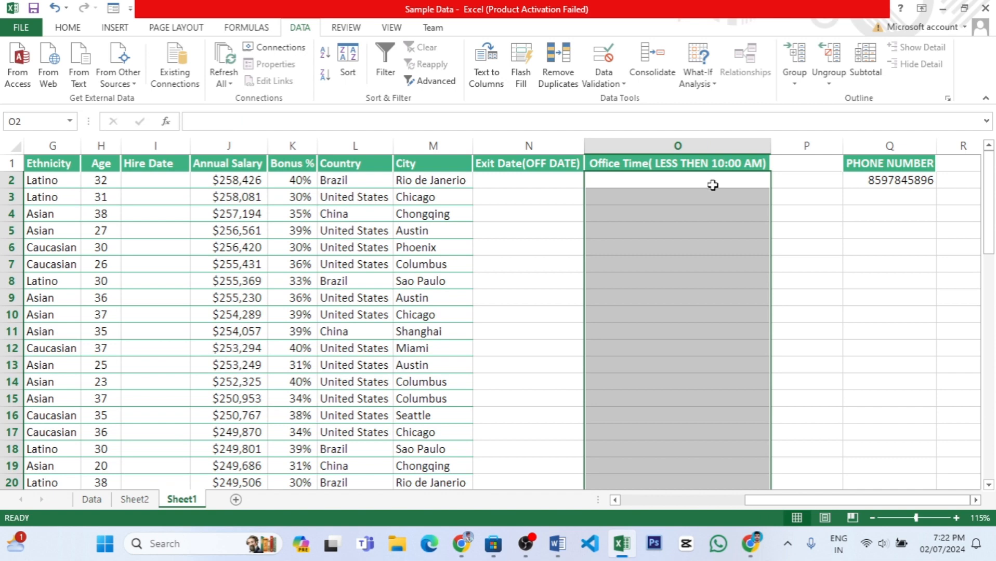
Test the existing Office Time validation by trying to enter 11:00 in cell O2, and discard the entry.
click(712, 185)
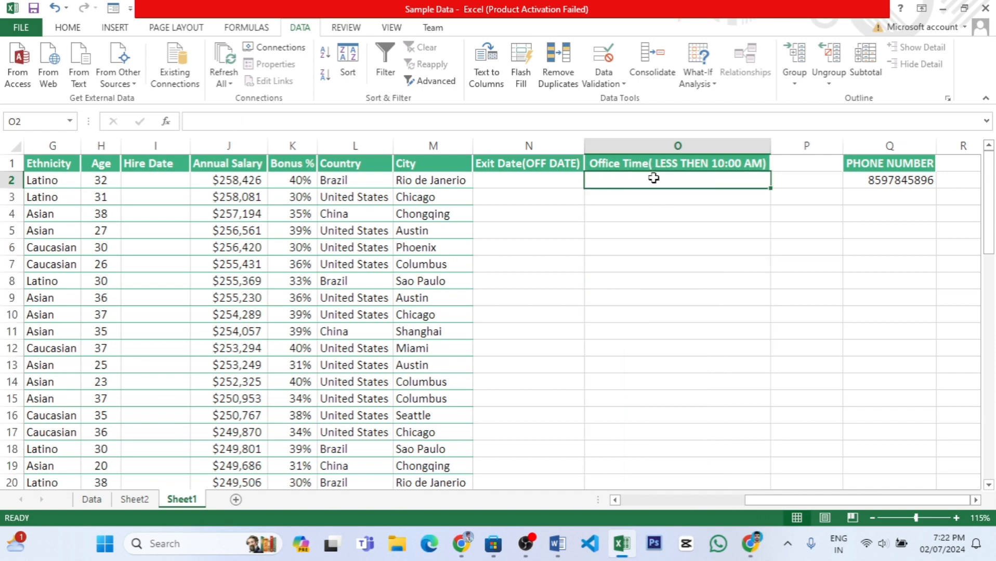
click(653, 144)
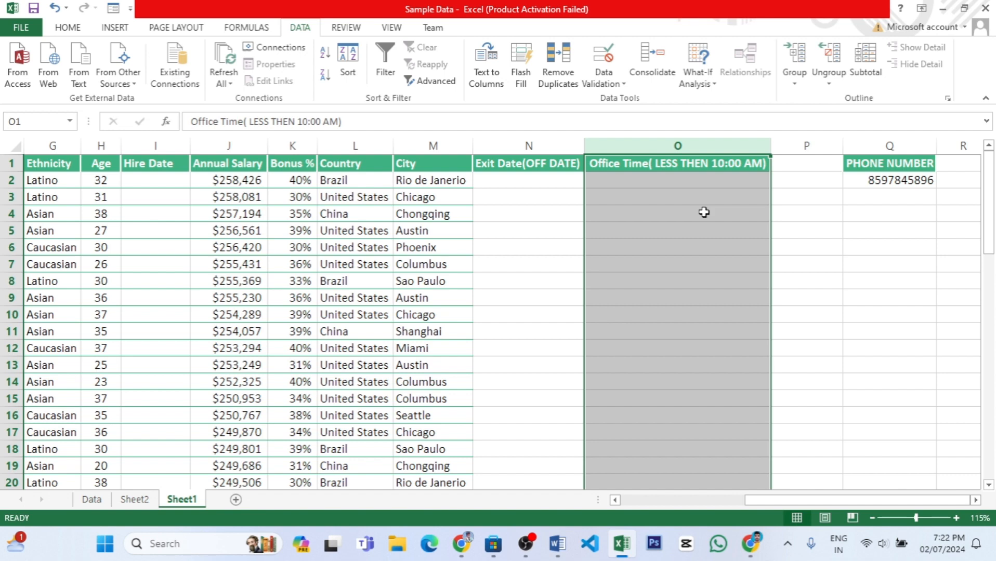
click(706, 188)
text(11)
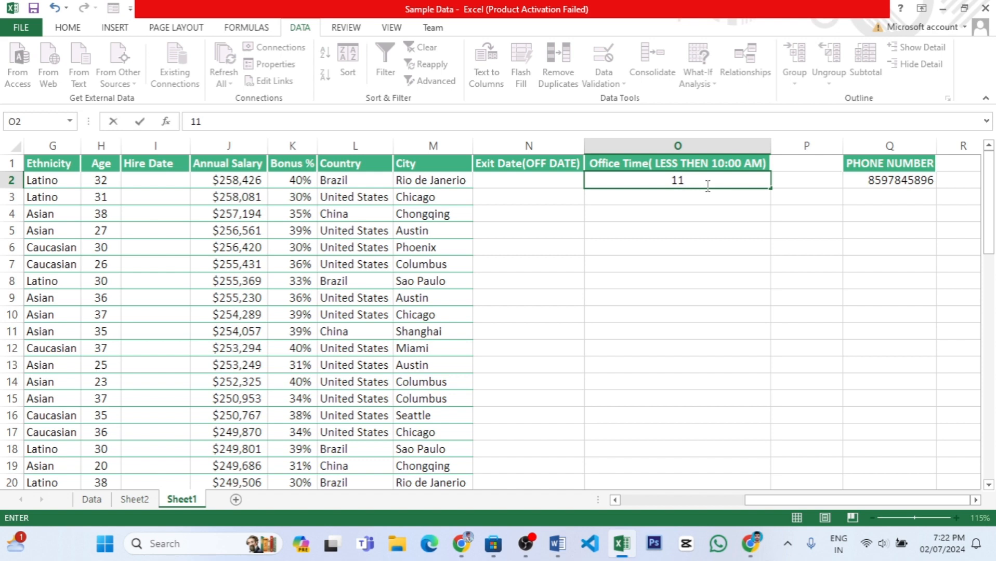
text(:00)
key(Return)
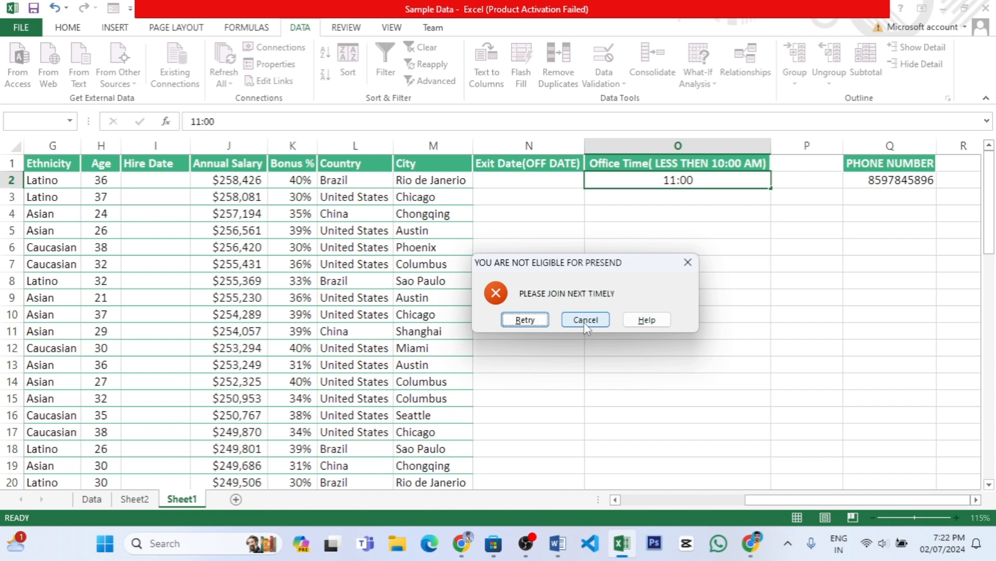
click(584, 322)
click(585, 320)
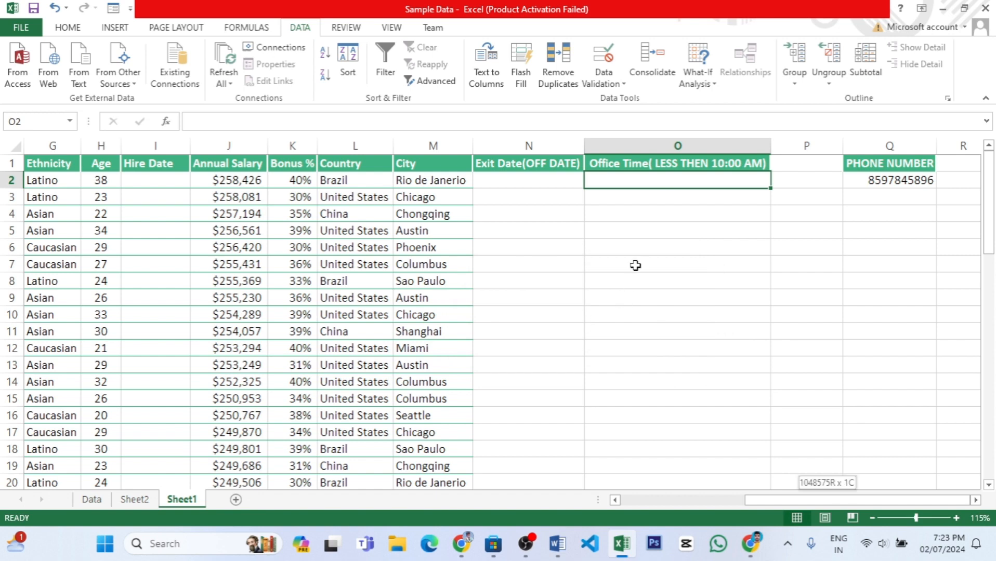
Change the data validation of the Office Time column from O2 down to allow Time values with the between condition.
key(ctrl+shift+Down)
drag(988, 477, 988, 458)
click(611, 90)
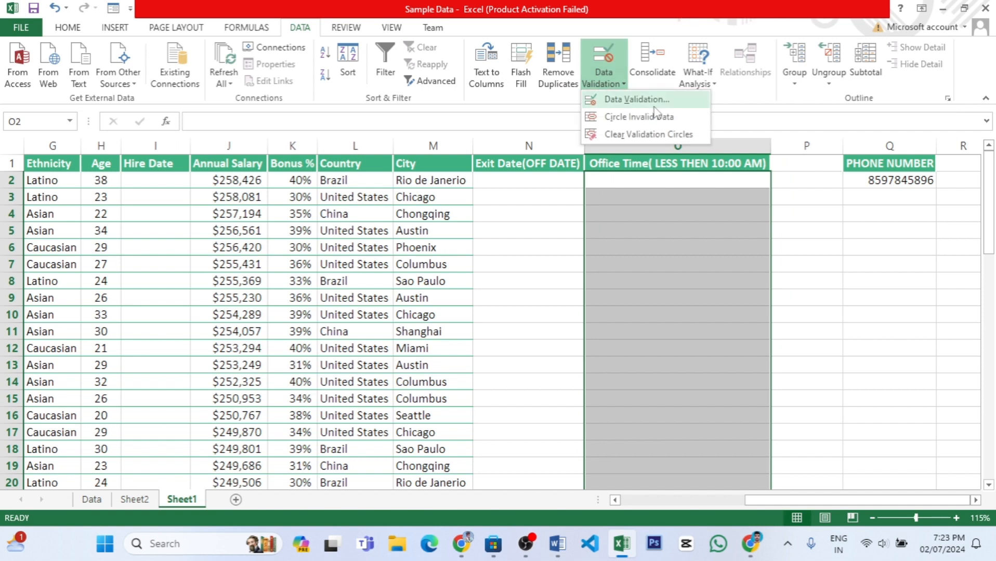
click(633, 98)
click(786, 243)
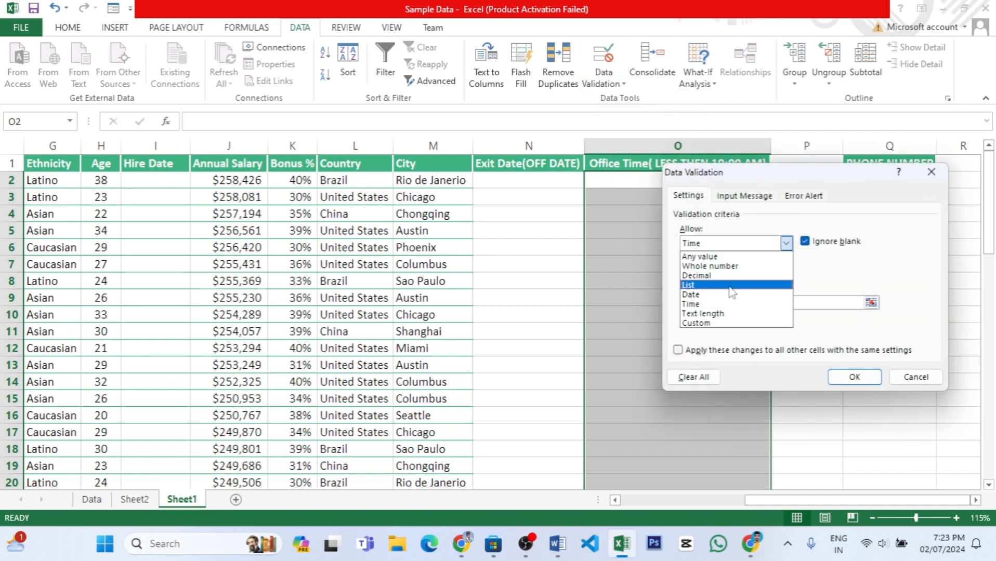
click(728, 303)
click(783, 274)
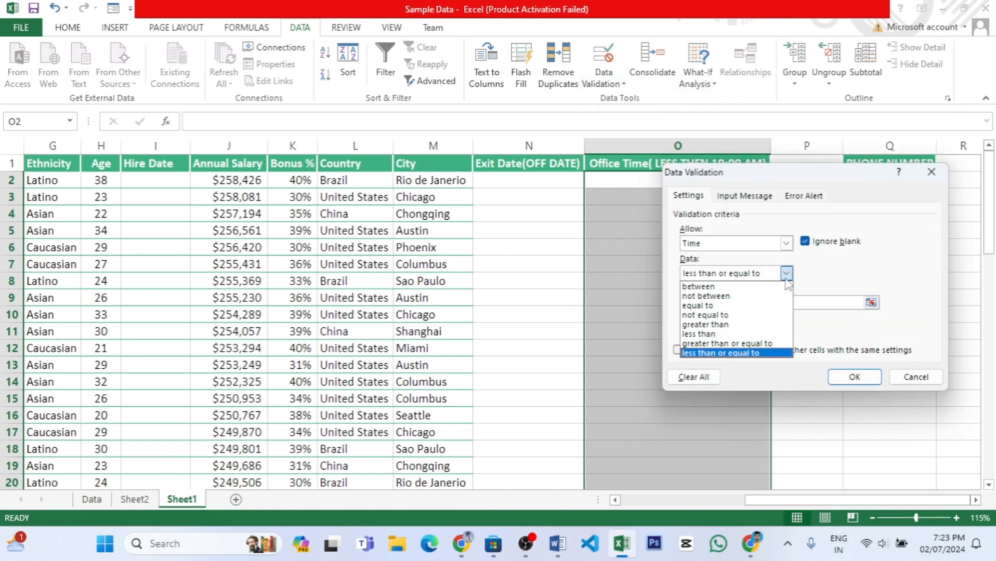
click(699, 287)
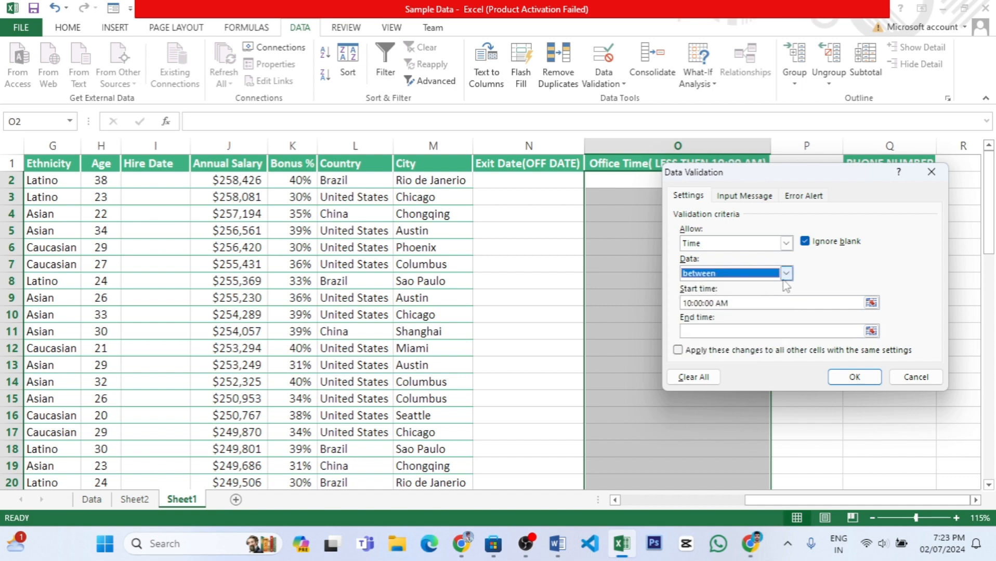
drag(795, 173, 407, 189)
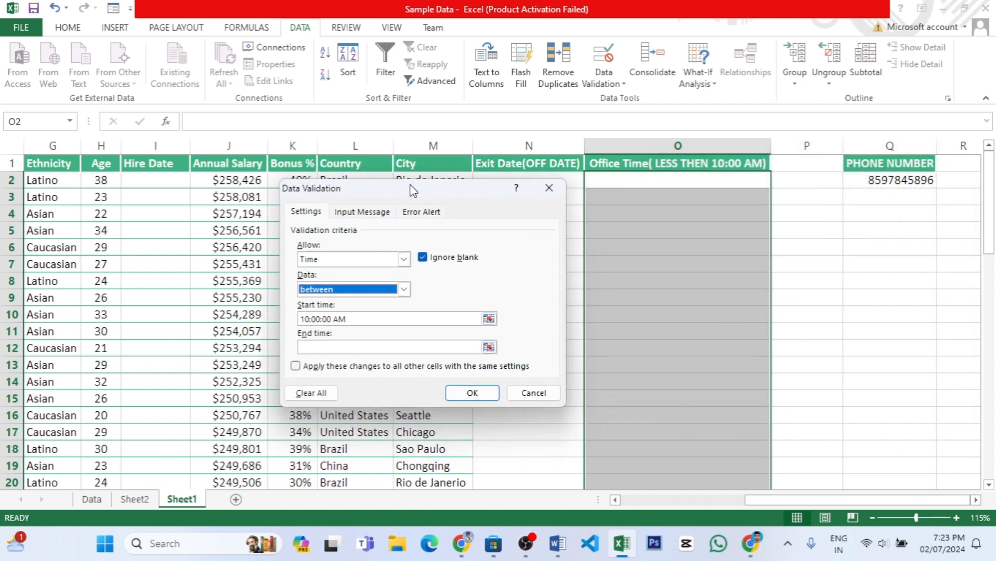
click(398, 287)
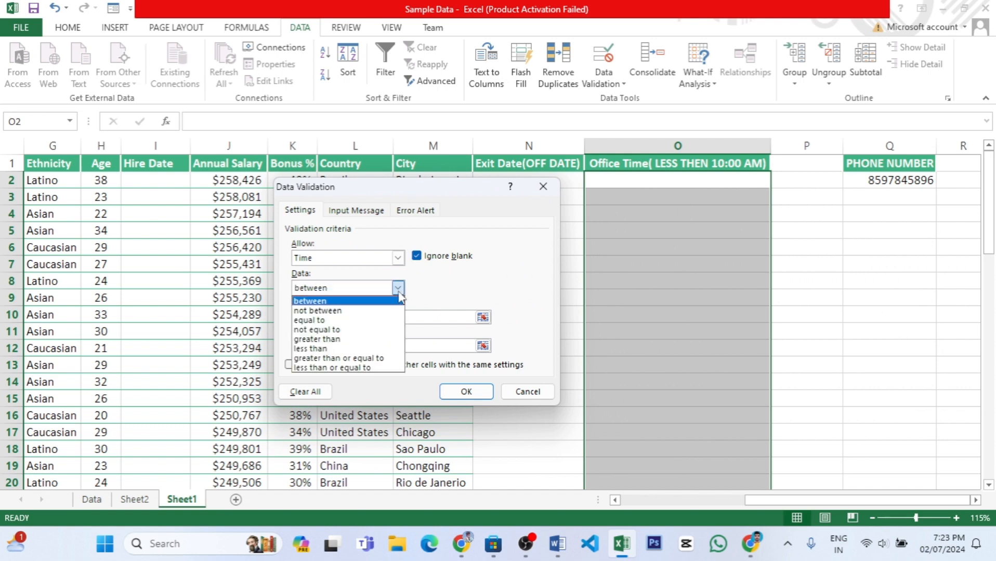
click(398, 289)
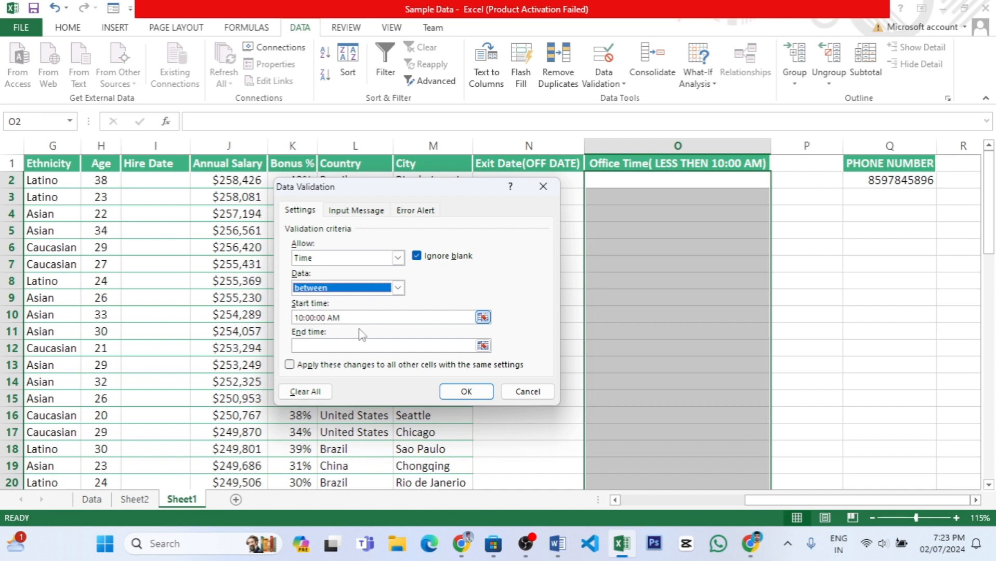
Set the validation's start time to 06:00:00 and end time to 10:00:00, and apply the rule.
drag(326, 317, 244, 310)
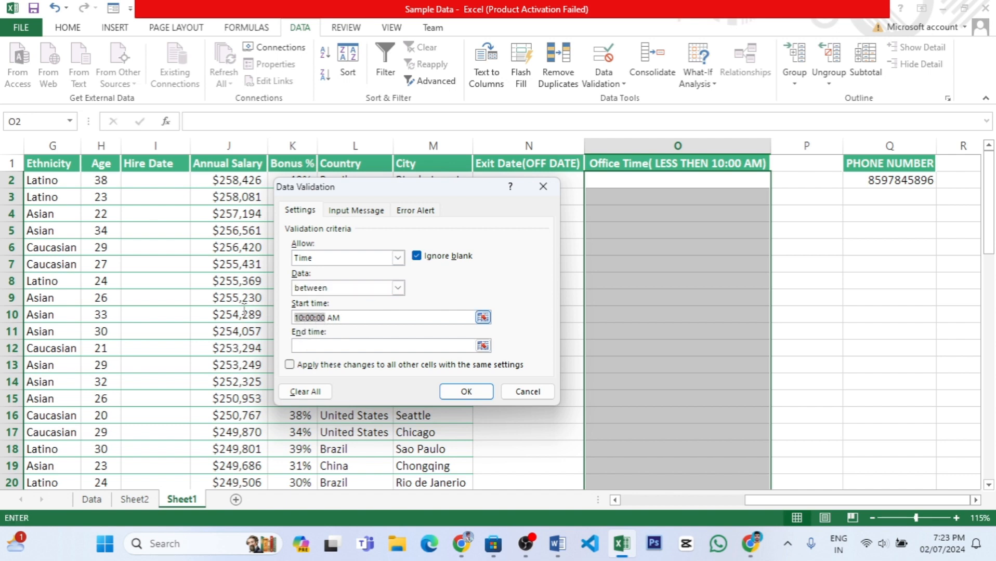
text(06)
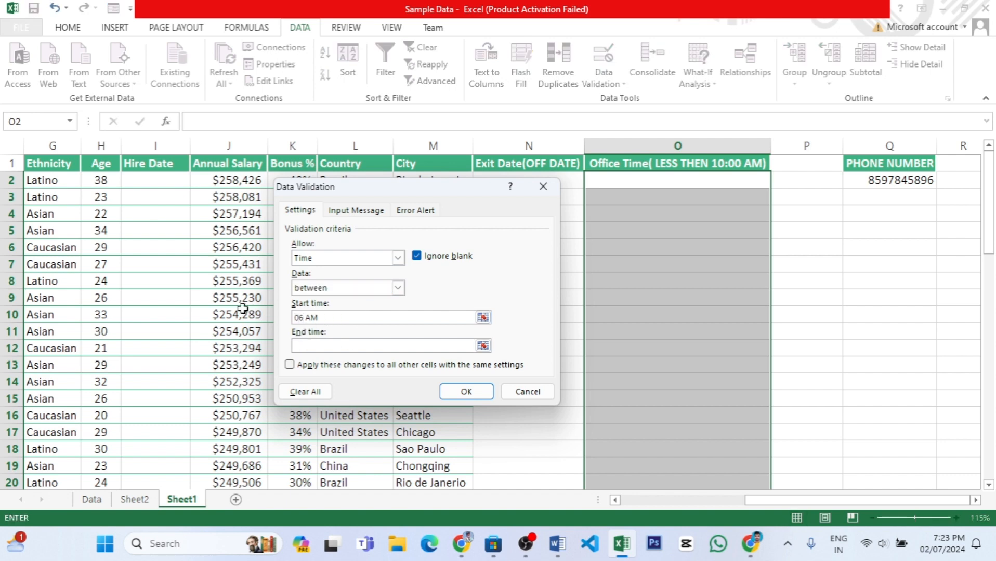
text(:00:00)
click(308, 347)
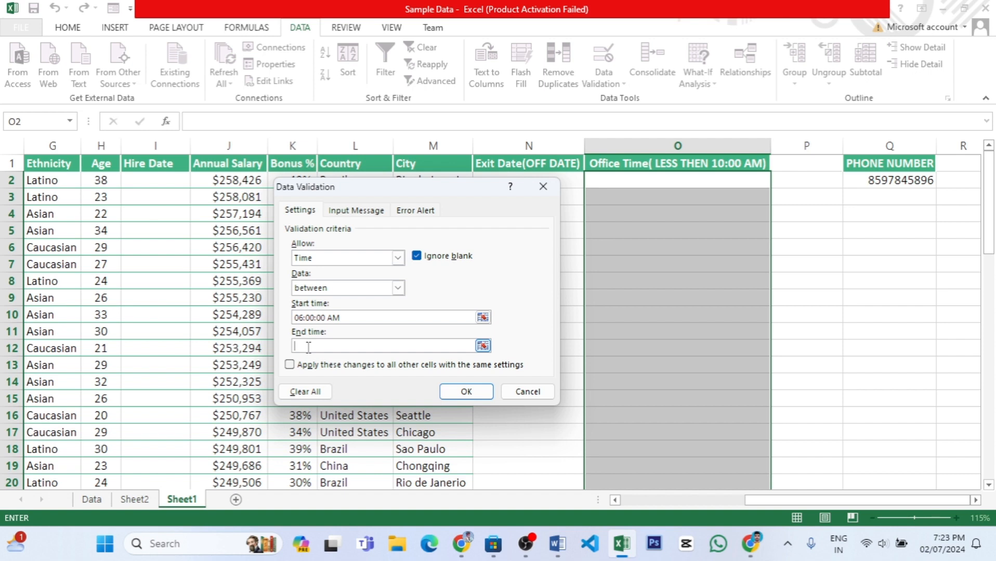
text(10:00:00)
click(354, 316)
key(BackSpace)
key(BackSpace)
click(467, 392)
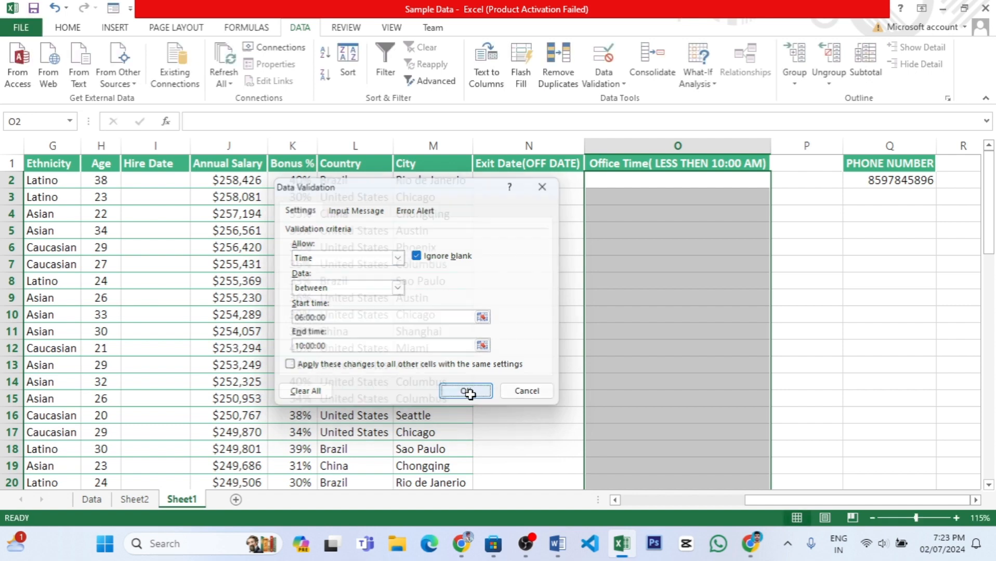
Test the new time range by trying to enter 11:00:00 in cell O2, and discard the entry.
click(635, 188)
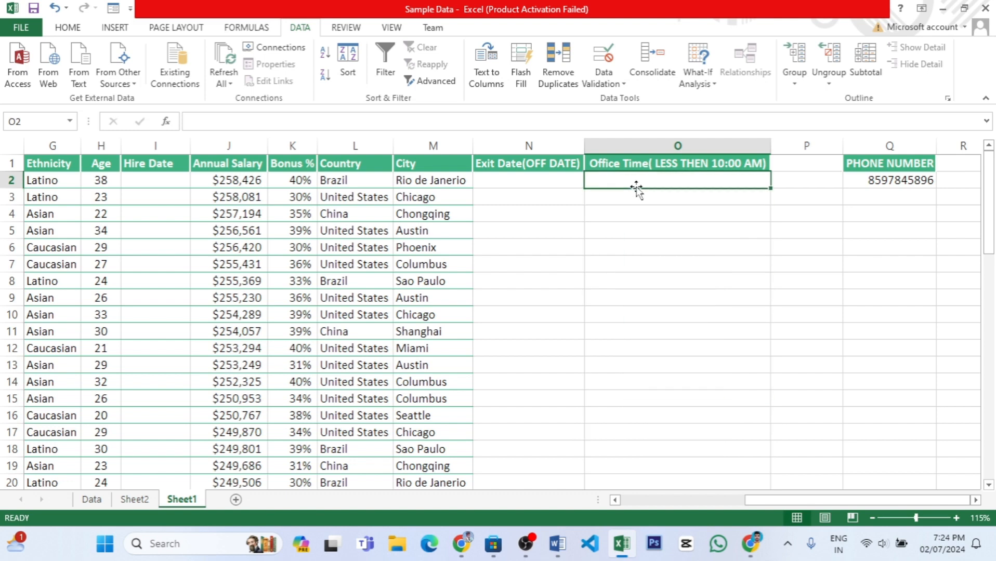
text(11:)
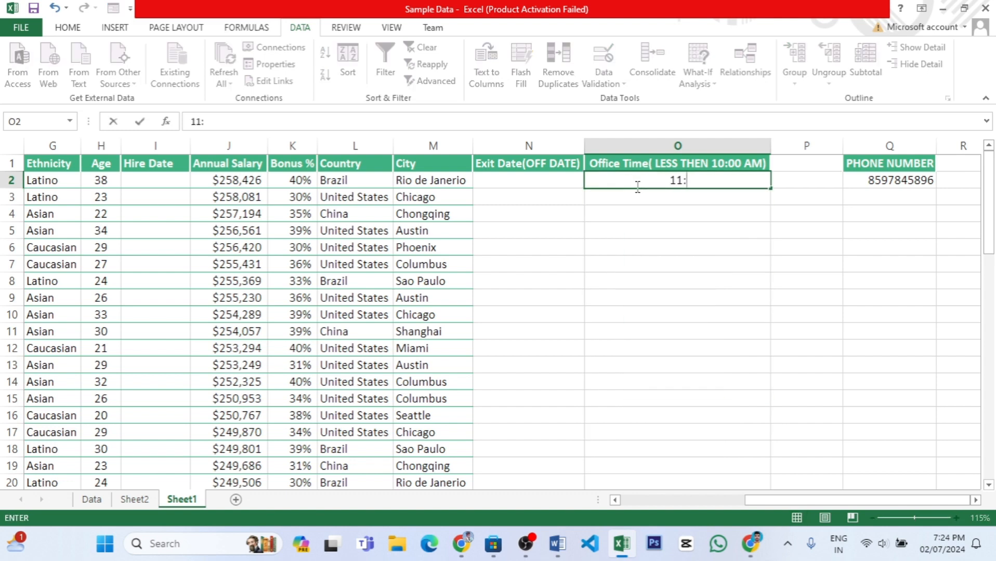
text(00:00)
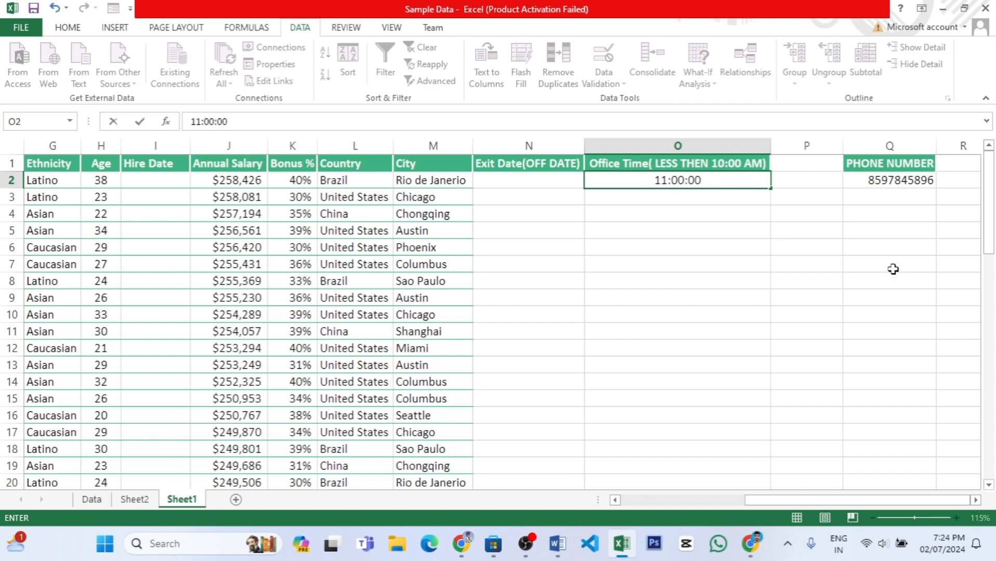
key(Return)
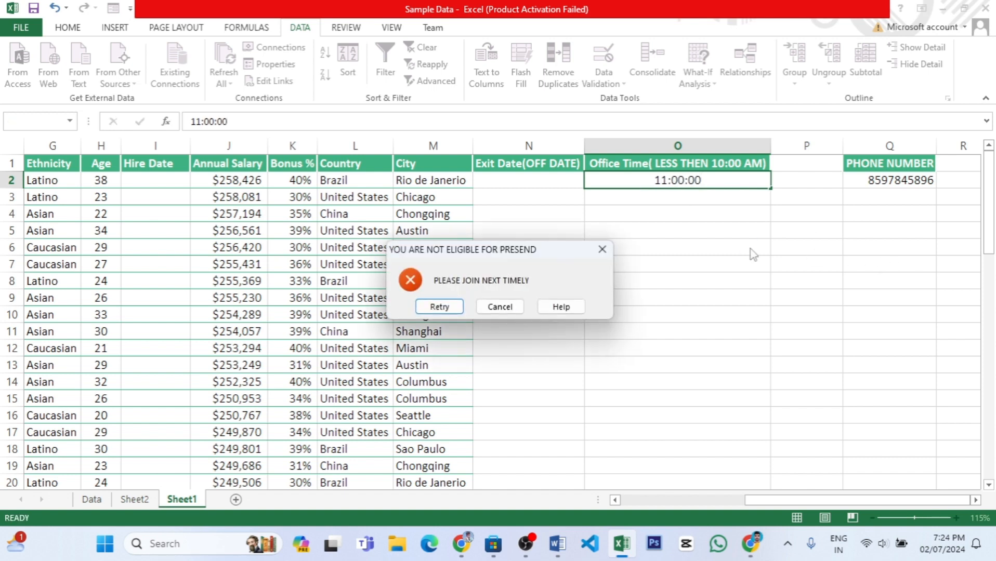
click(499, 308)
Test the Office Time range by entering 09:45:00 in cell O2.
text(1)
key(BackSpace)
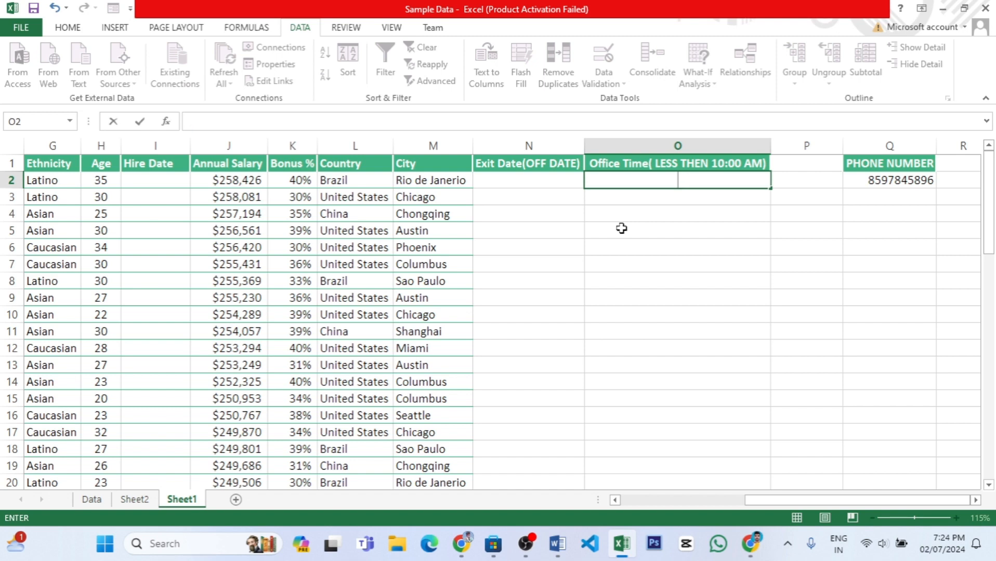
text(09:45:00)
click(622, 225)
click(694, 202)
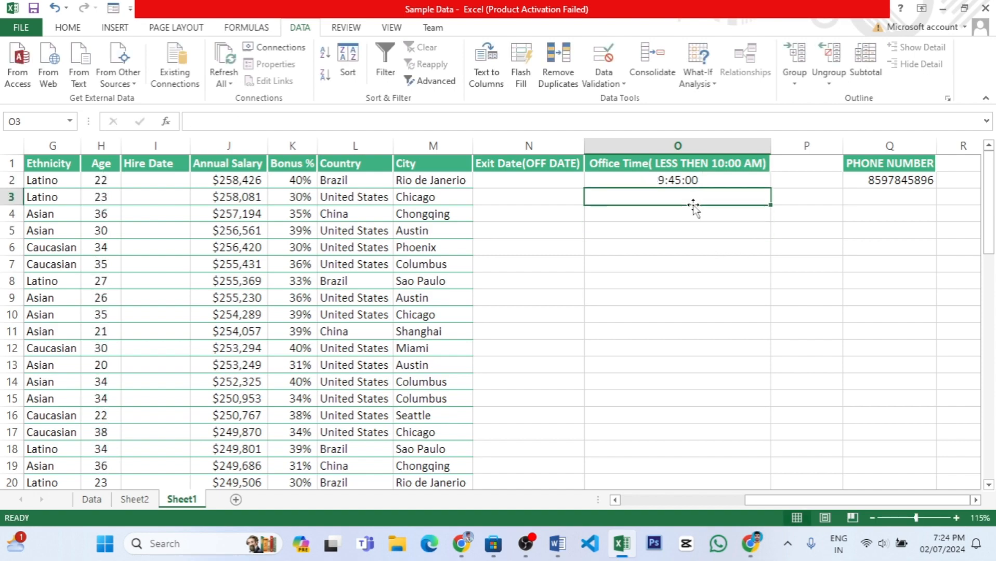
Clear the Office Time cells from O2 down and change their Time validation condition to less than.
click(674, 177)
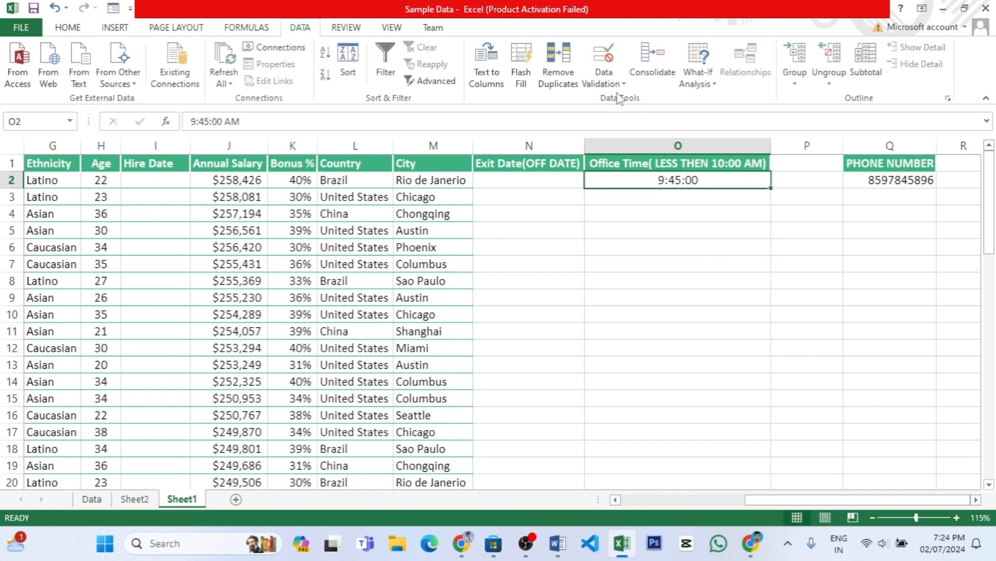
key(ctrl+shift+Down)
key(Delete)
key(ctrl+BackSpace)
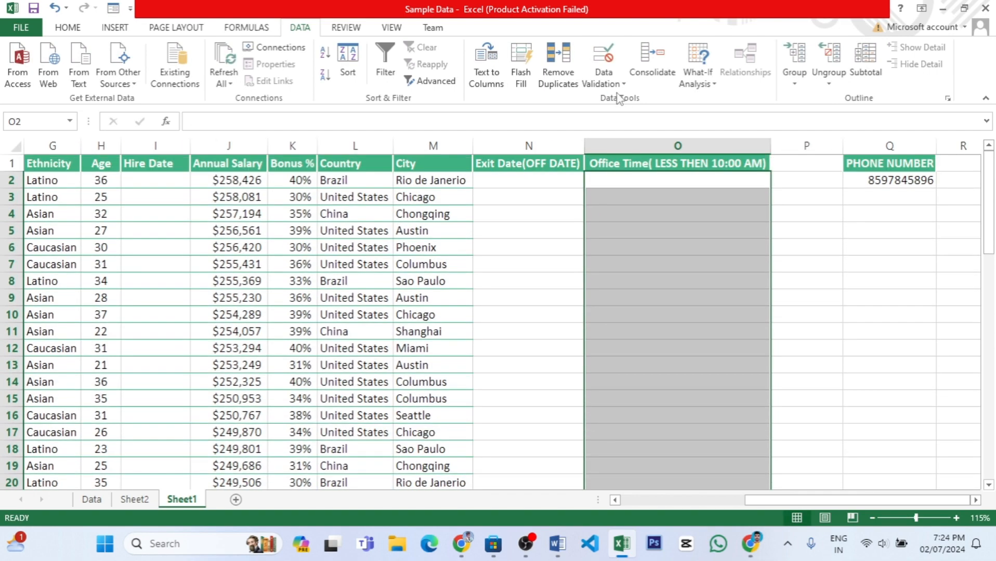
click(617, 88)
click(645, 96)
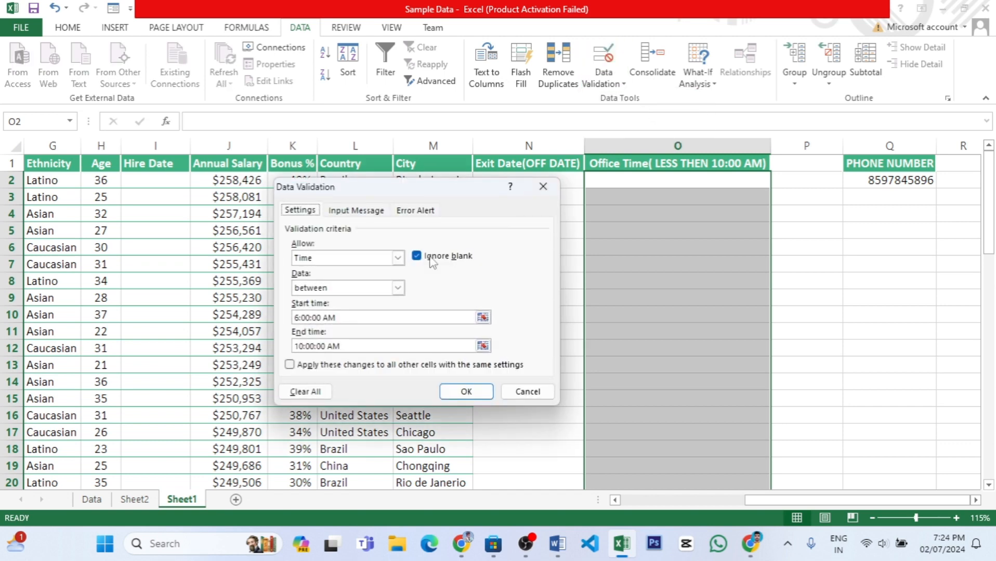
click(398, 257)
click(398, 259)
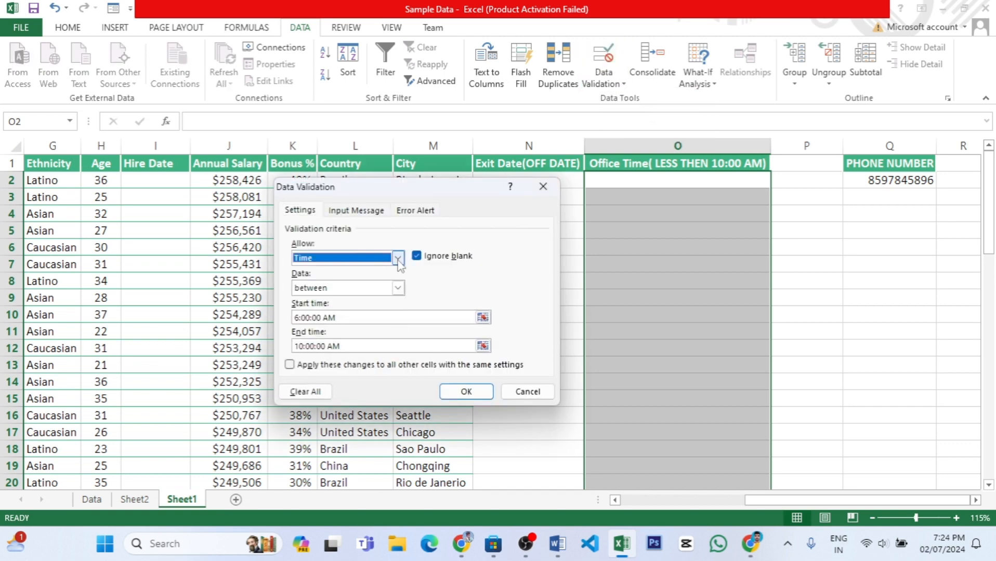
click(399, 288)
click(398, 288)
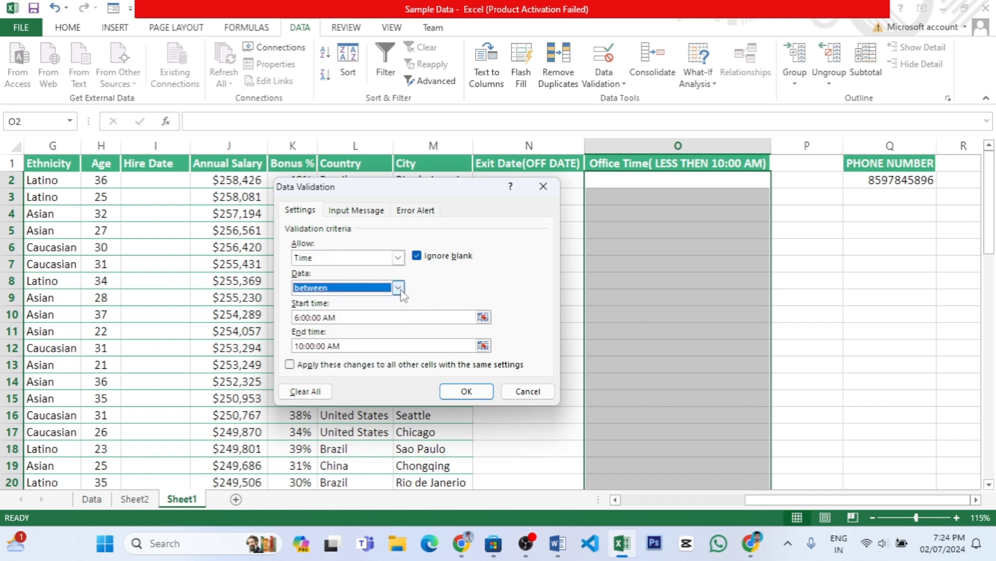
click(398, 289)
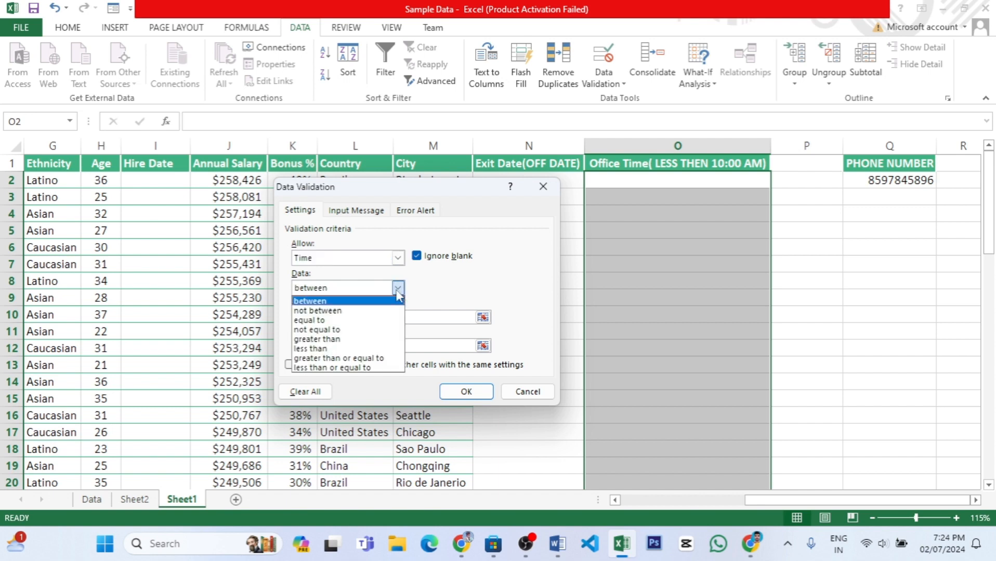
click(338, 349)
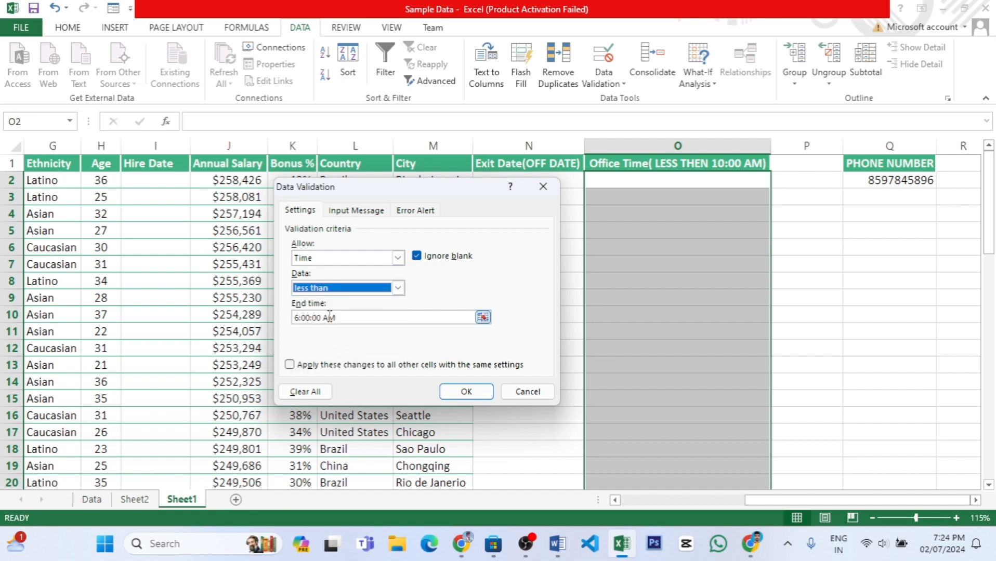
Set the validation's end time to 10:00:00 and apply the rule.
drag(321, 317, 236, 311)
text(100)
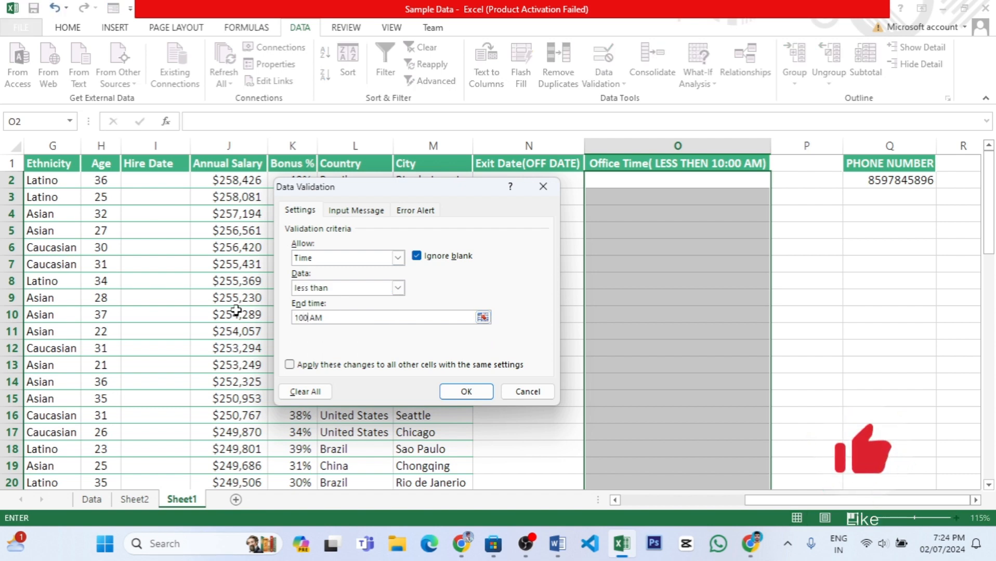
key(BackSpace)
text(:00:00)
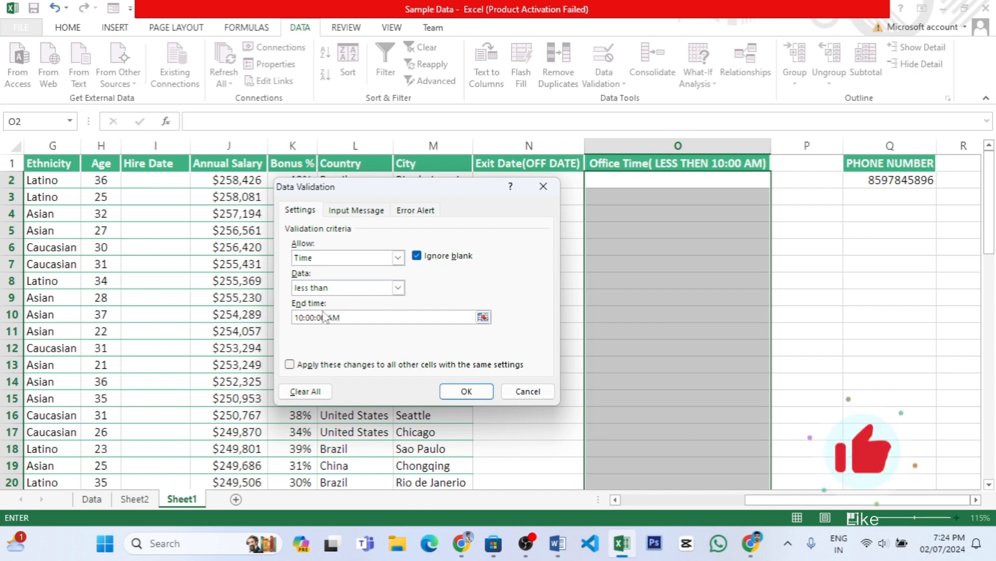
key(Delete)
key(Delete)
key(Delete)
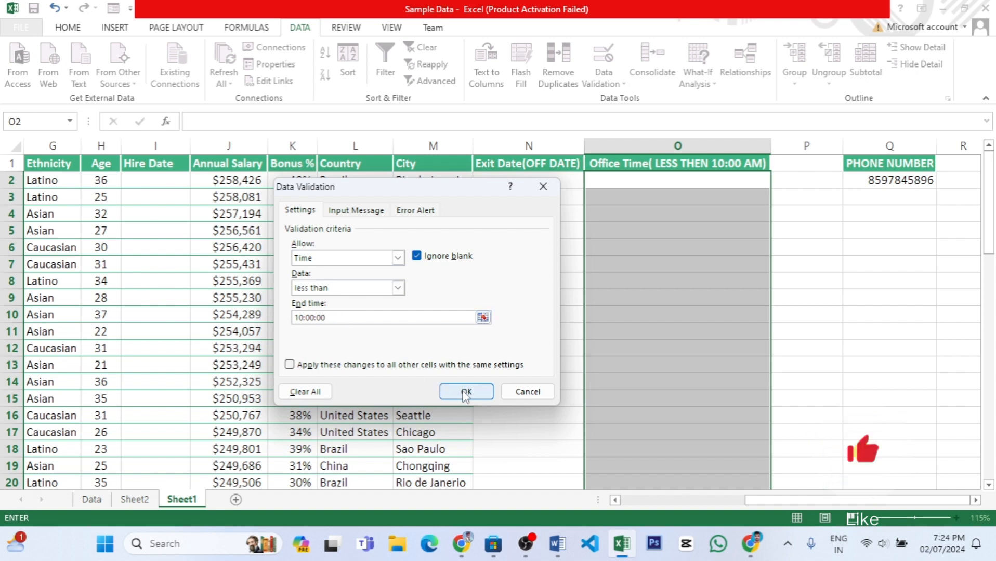
click(464, 393)
Test the less-than rule by trying to enter 11:00:00 in cell O2, and discard the entry.
click(653, 185)
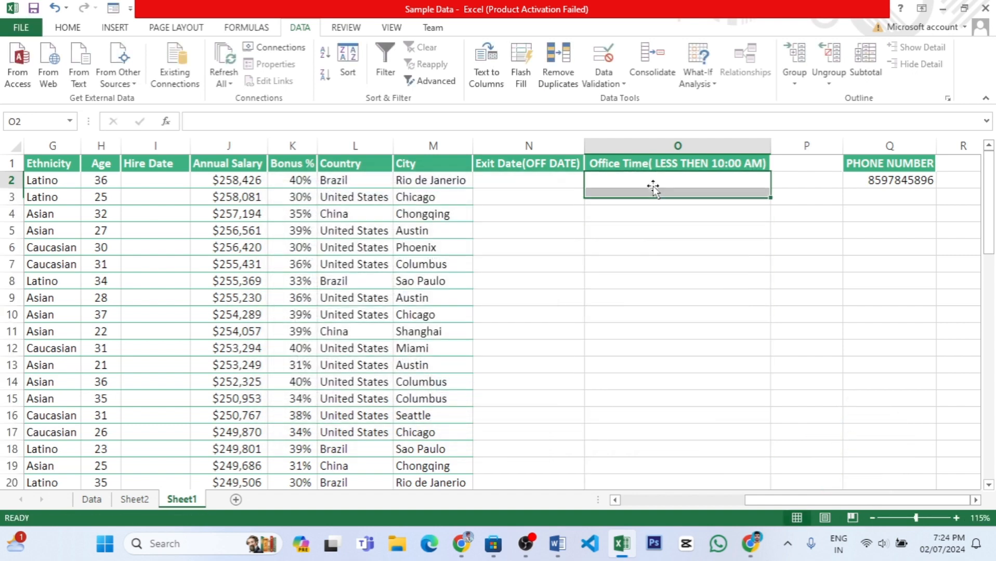
click(654, 186)
text(10)
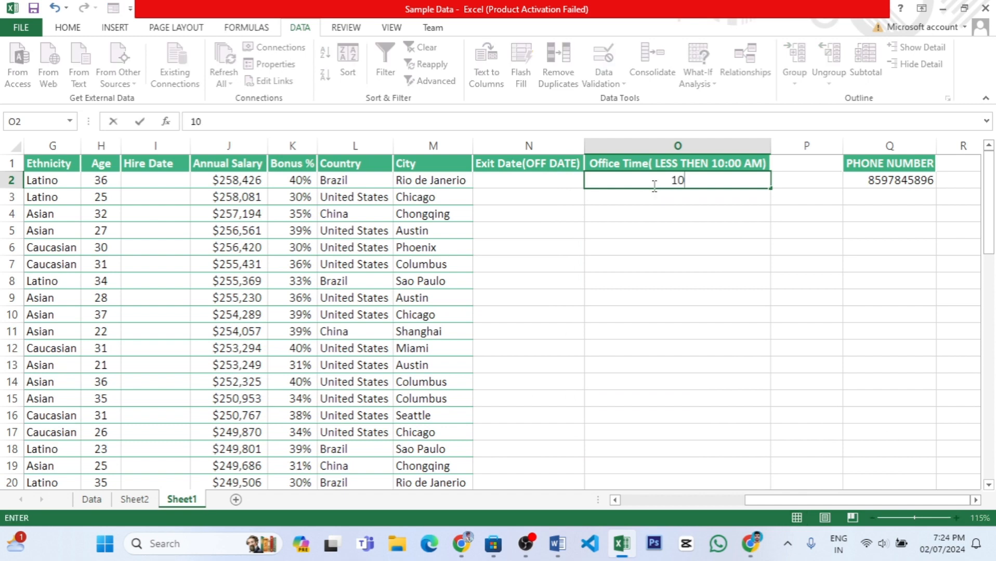
text(:)
key(BackSpace)
key(BackSpace)
key(BackSpace)
text(11:00:00)
key(Return)
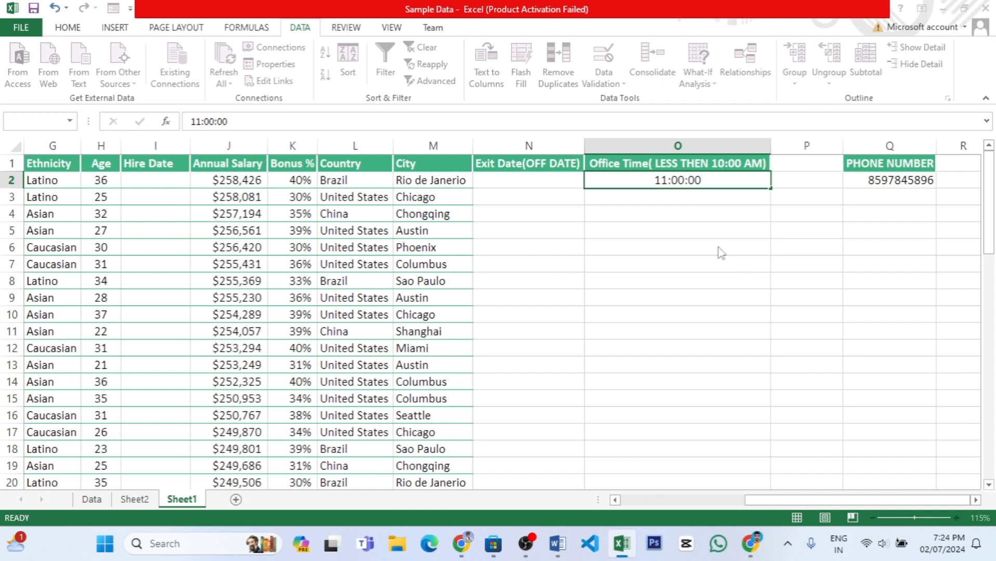
click(507, 310)
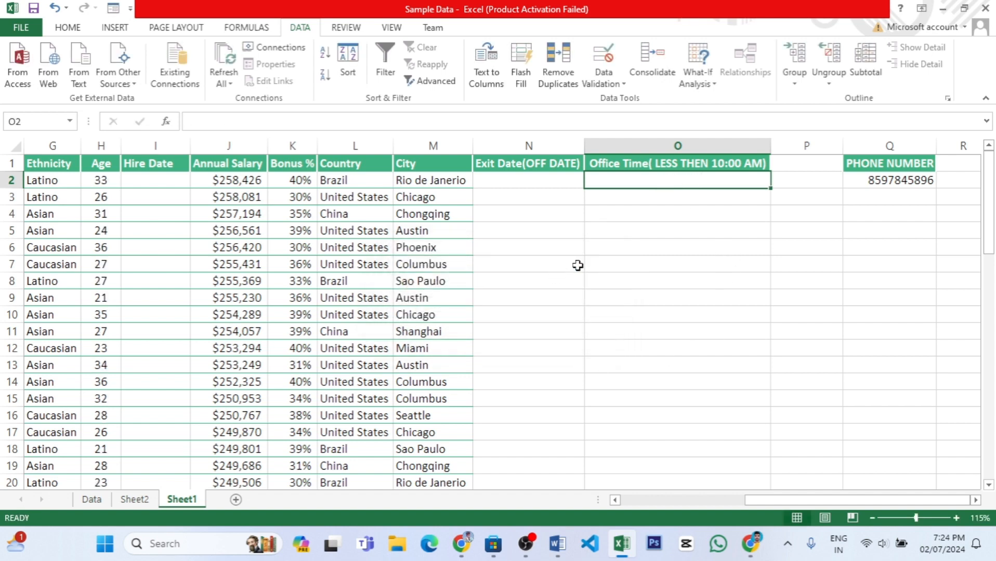
Review the value types that data validation can allow for cell O2, and leave the settings without changes.
click(604, 82)
click(629, 99)
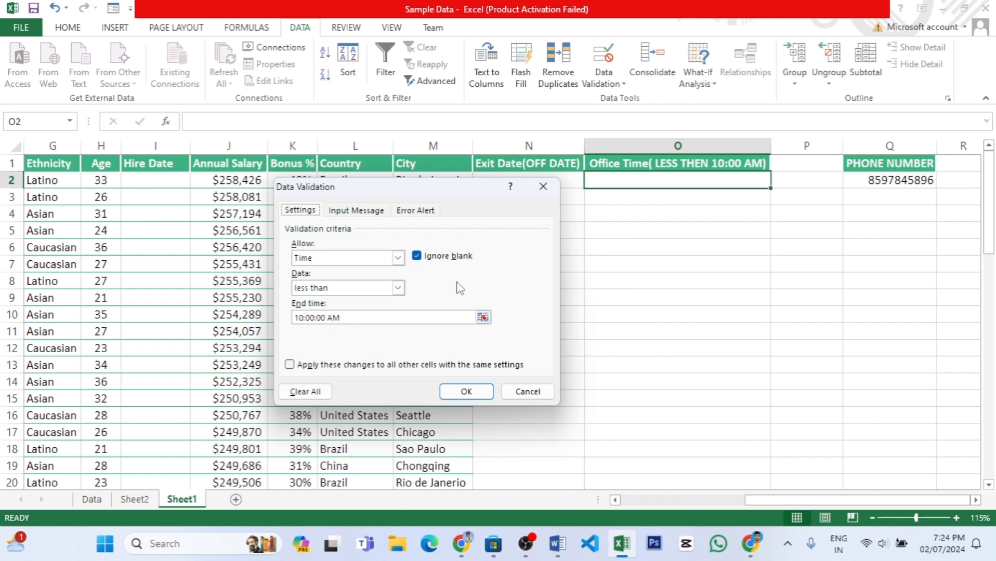
click(397, 259)
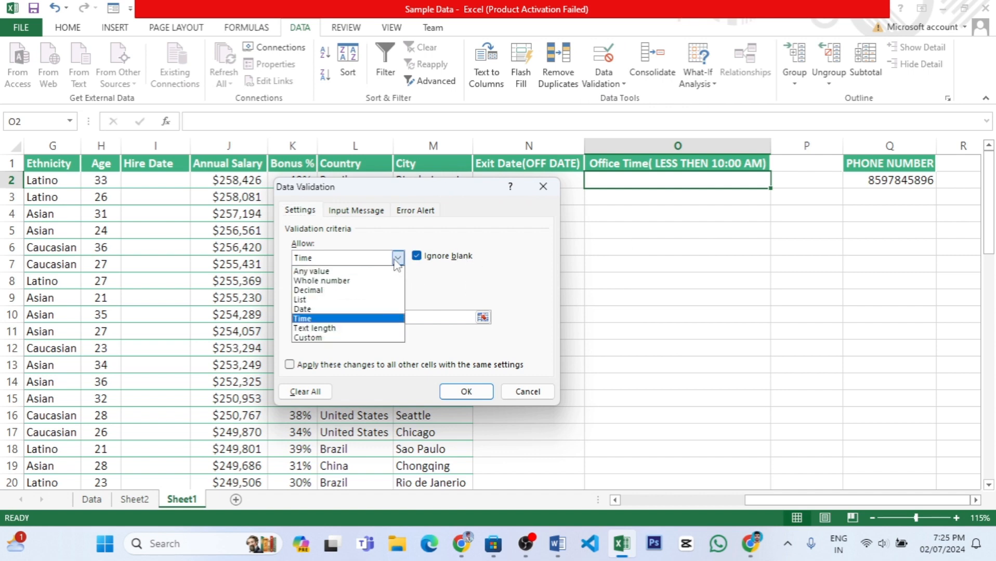
click(530, 395)
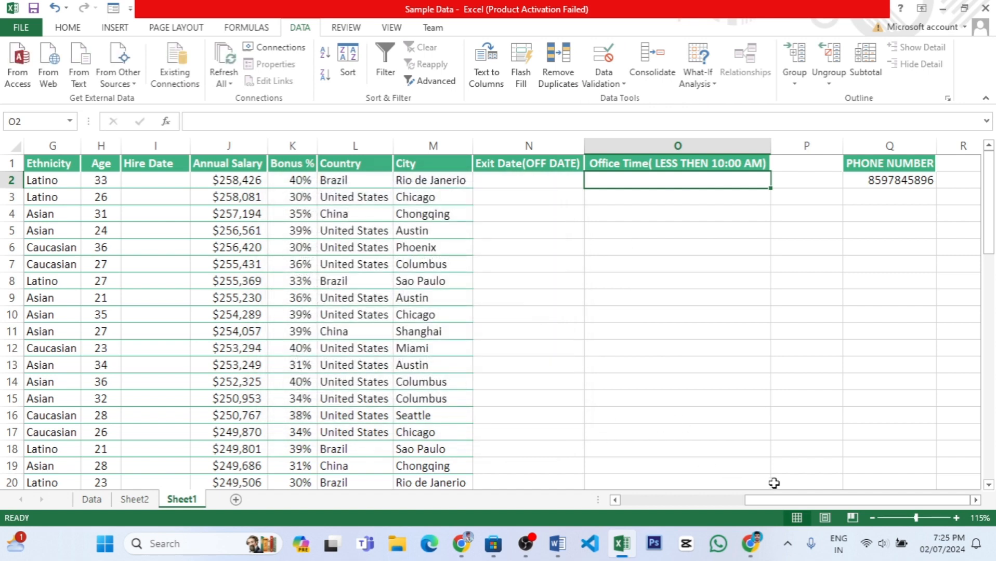
Test the existing Phone Number validation by trying to enter an 11-digit number in cell Q3, and discard the entry.
click(878, 146)
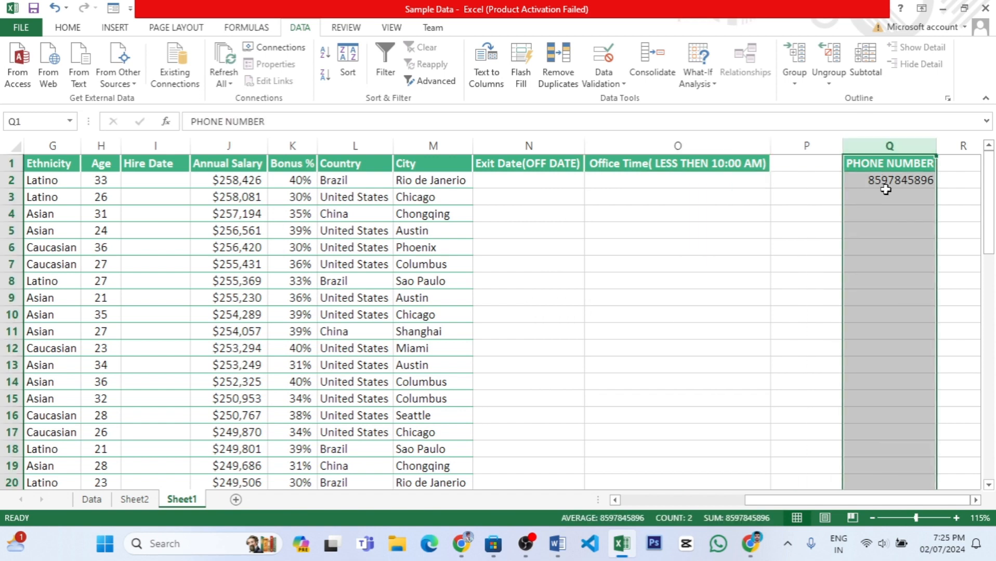
click(891, 183)
click(882, 203)
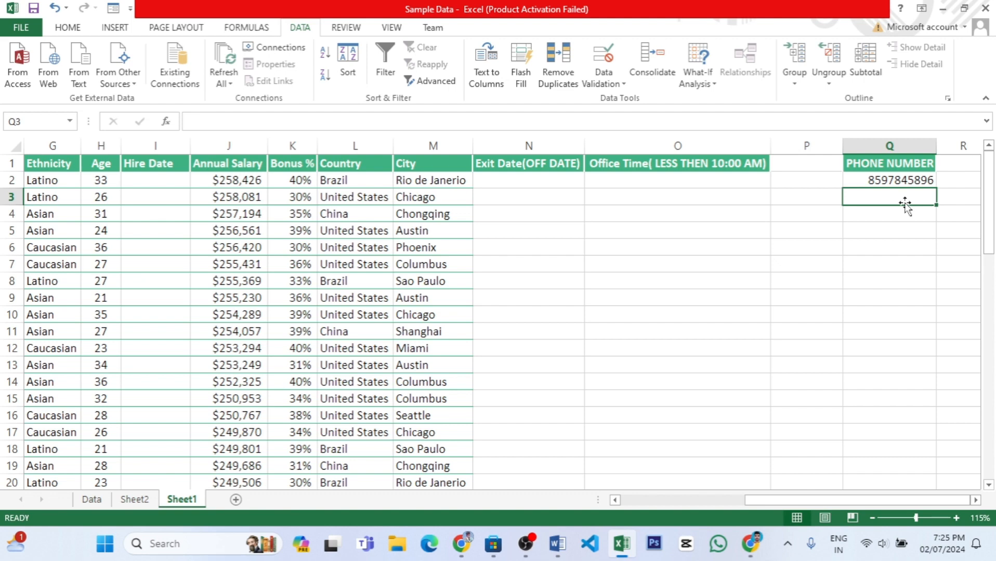
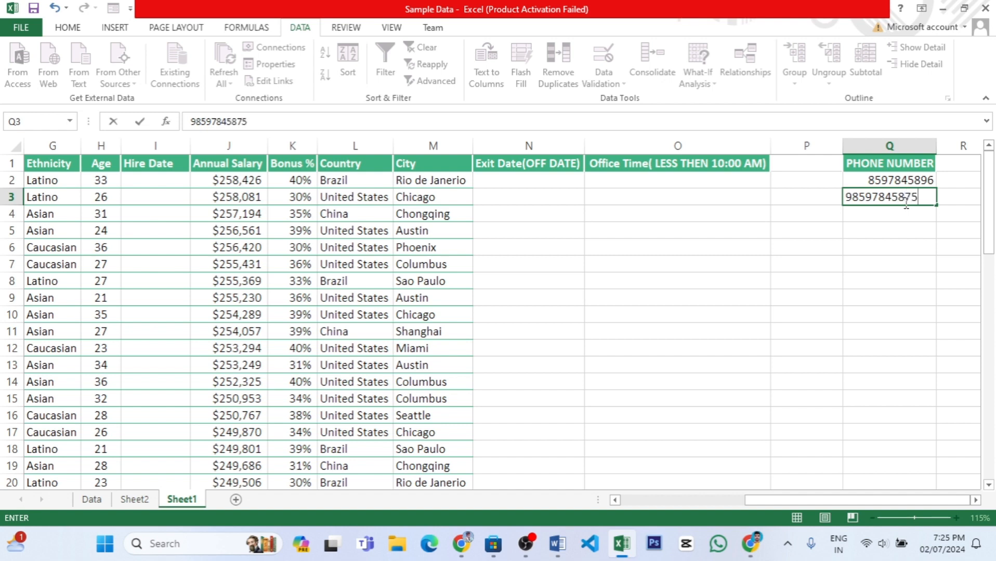
key(Return)
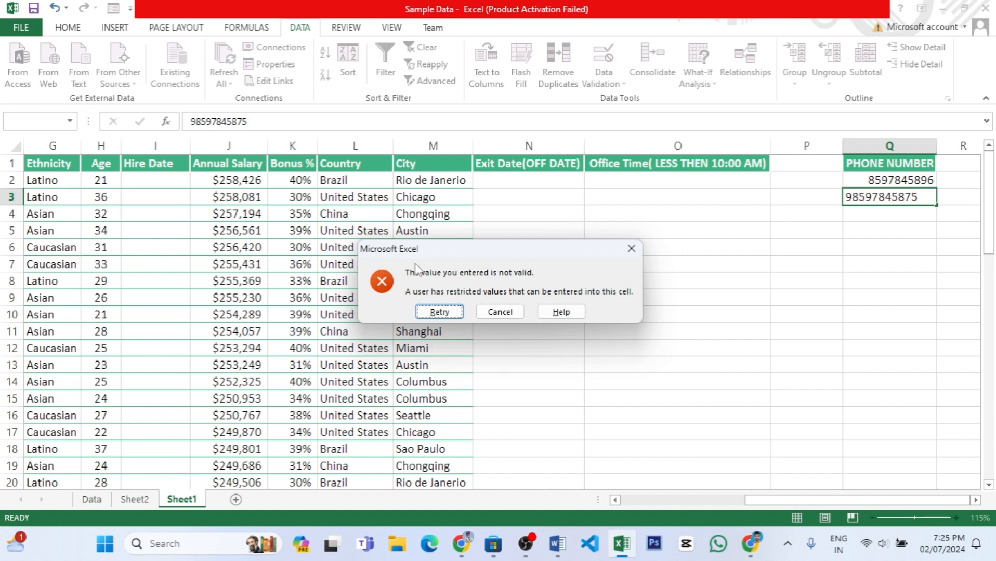
click(500, 312)
Clear cells Q2:Q3 and open the data validation settings for the Phone Number column from Q2 down.
drag(910, 182, 910, 200)
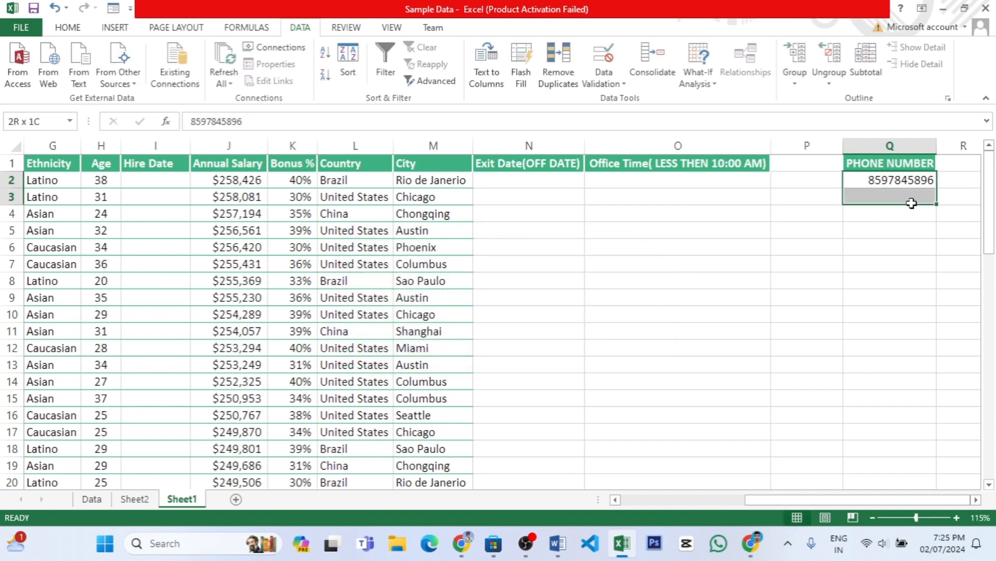
key(Delete)
click(900, 183)
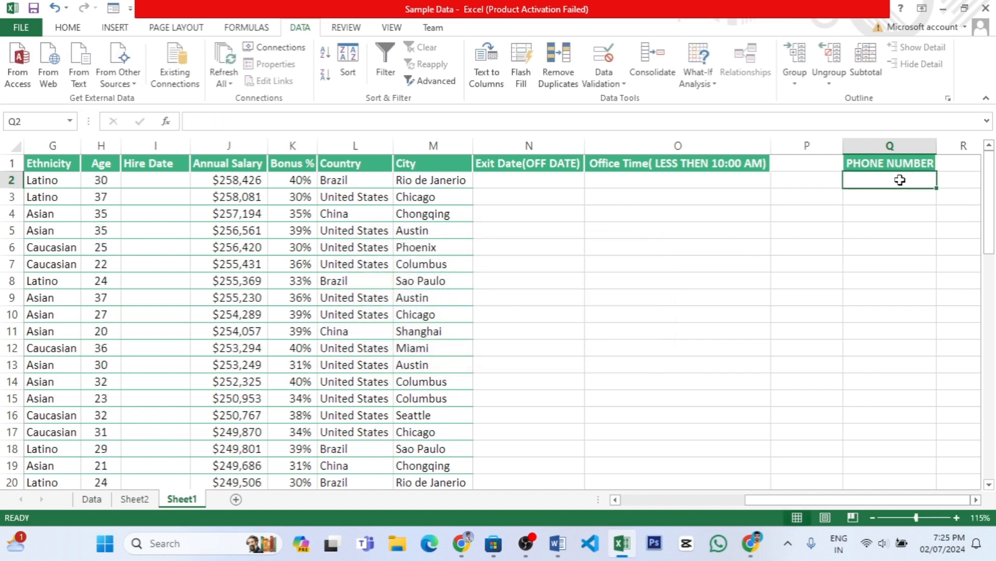
key(ctrl+shift+Down)
drag(989, 474, 988, 151)
click(603, 80)
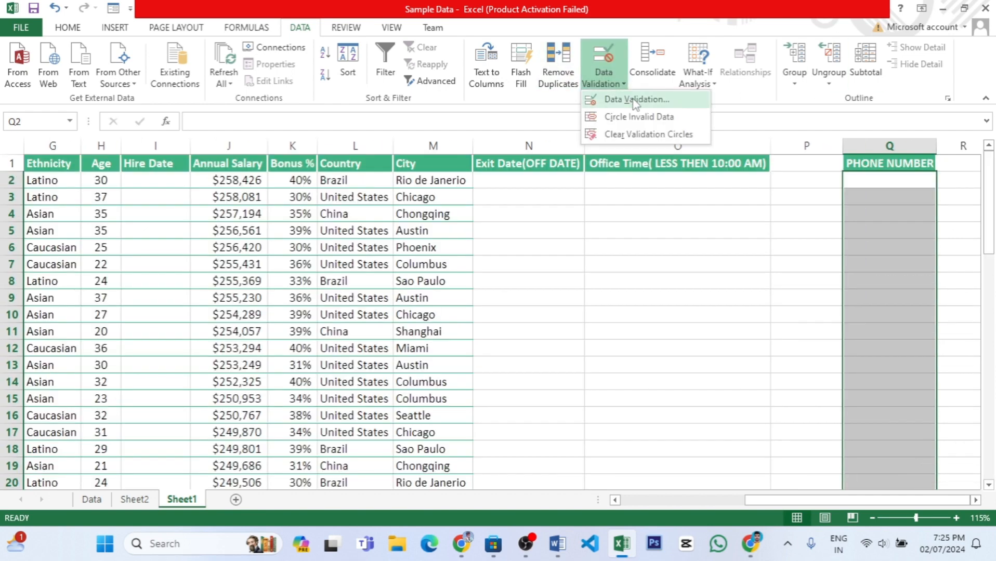
click(636, 100)
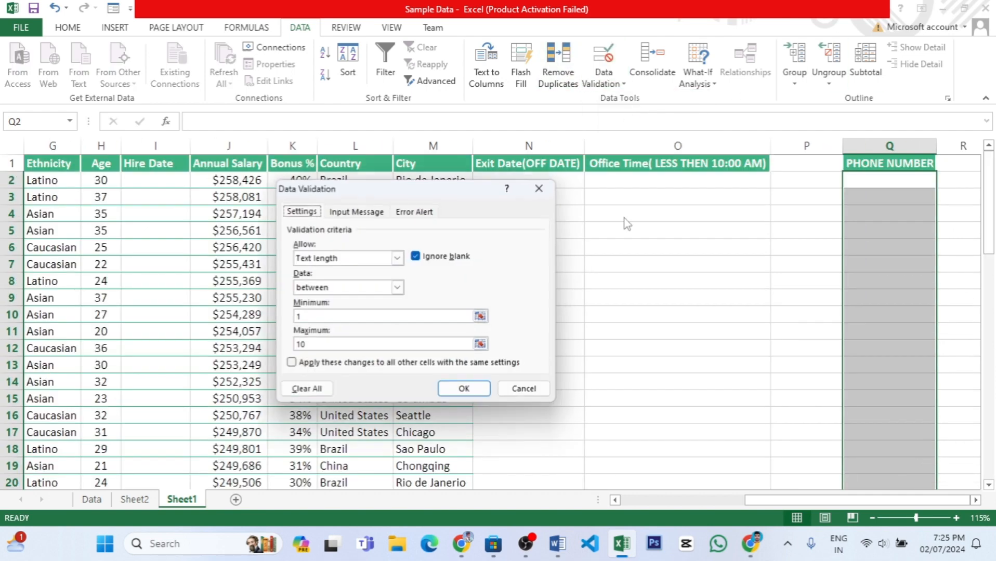
Allow Text length between a minimum of 1 and a maximum of 10 for the Phone Number column, and apply the rule.
click(398, 257)
click(314, 328)
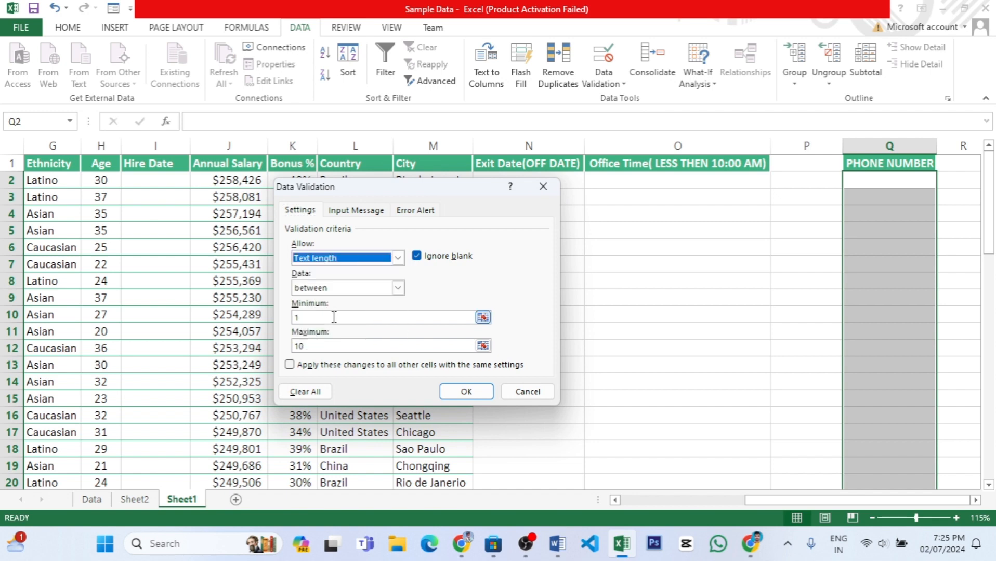
click(398, 288)
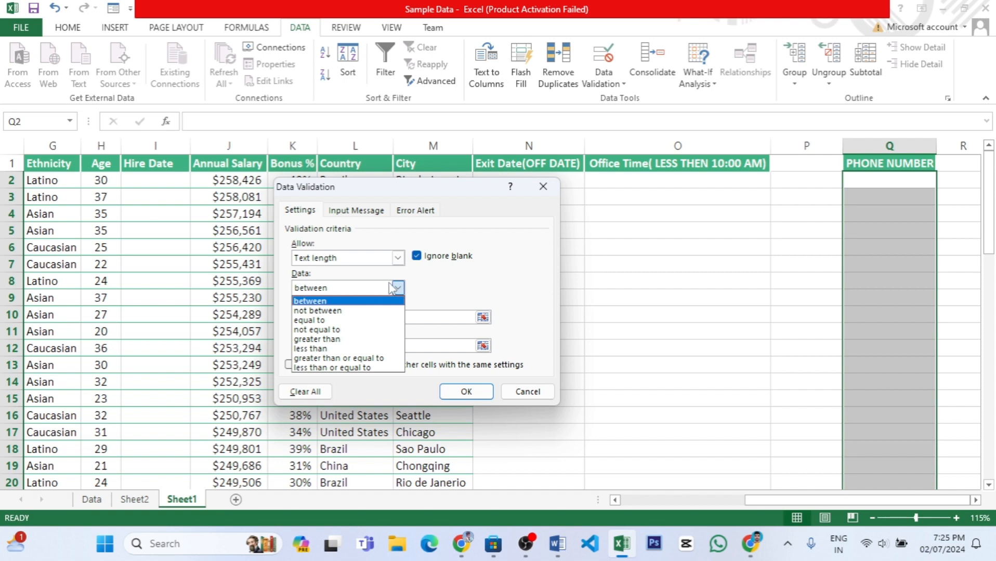
click(393, 301)
click(333, 319)
click(333, 347)
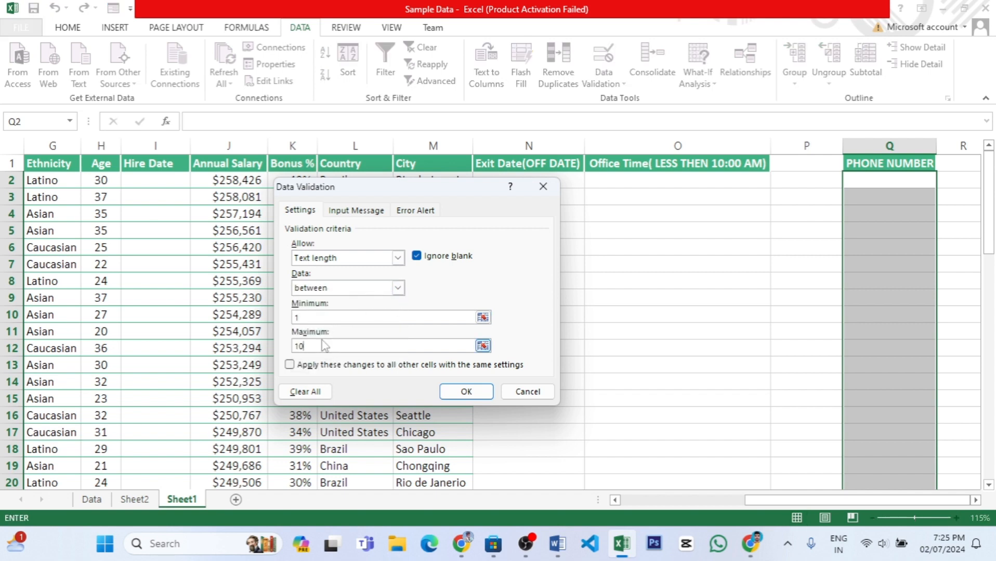
click(466, 393)
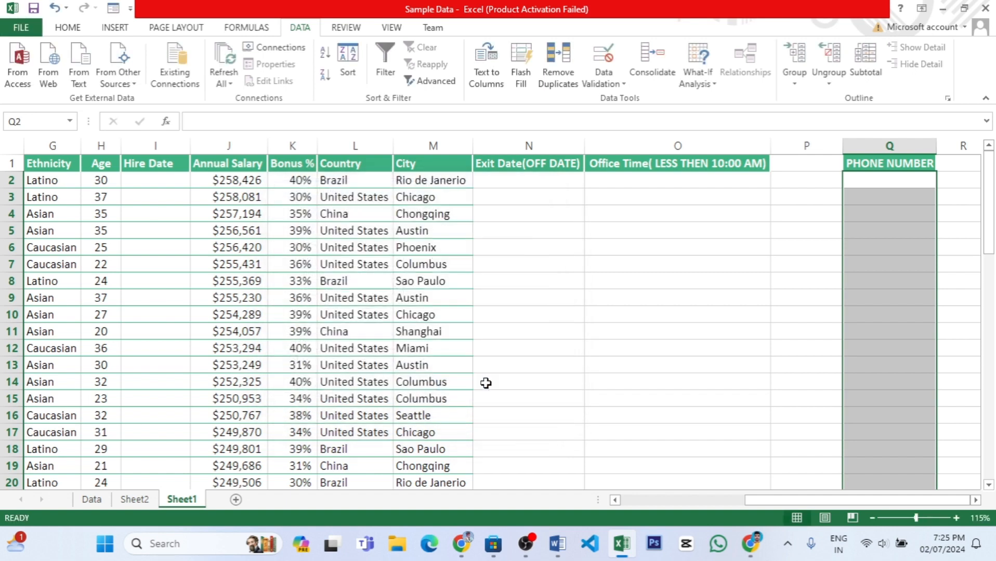
Test the text length rule by entering the ten-letter text GTHUPKITYU in cell Q2.
click(883, 180)
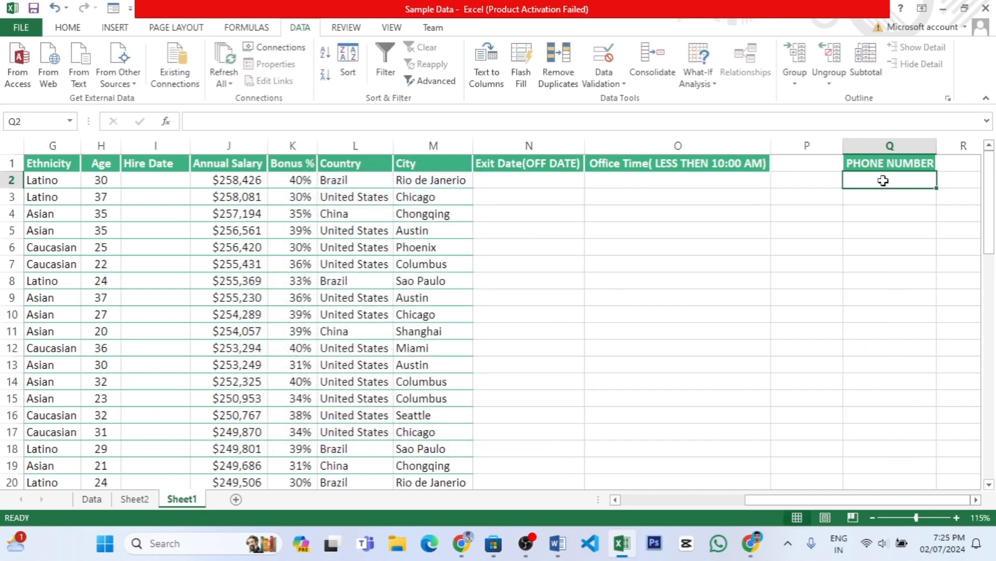
text(GTHUP)
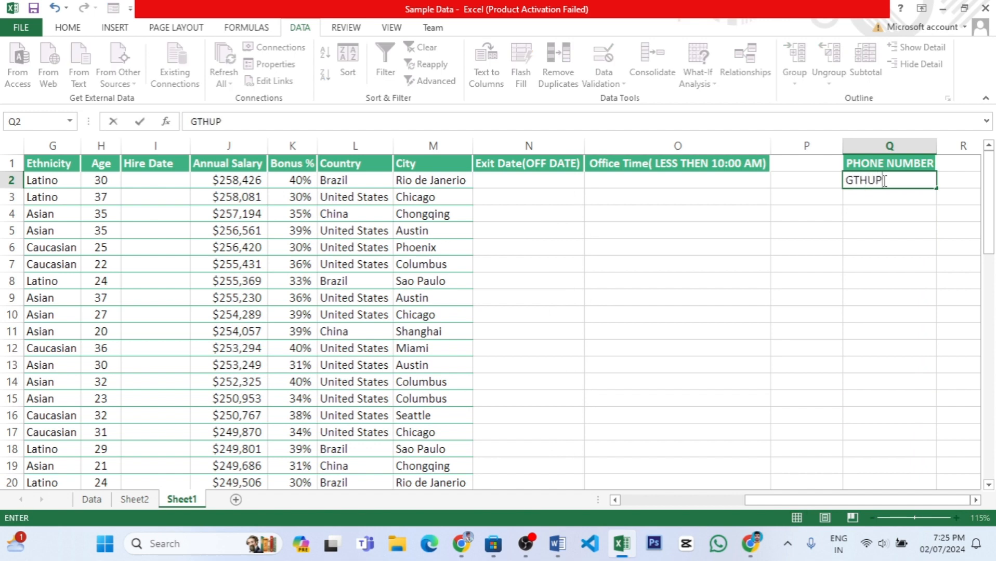
text(KITYU)
click(898, 198)
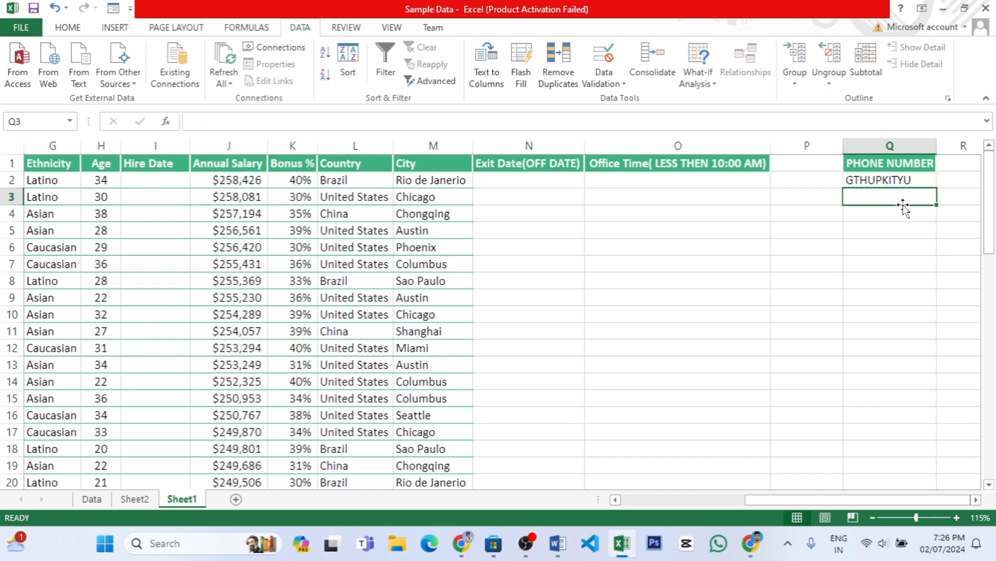
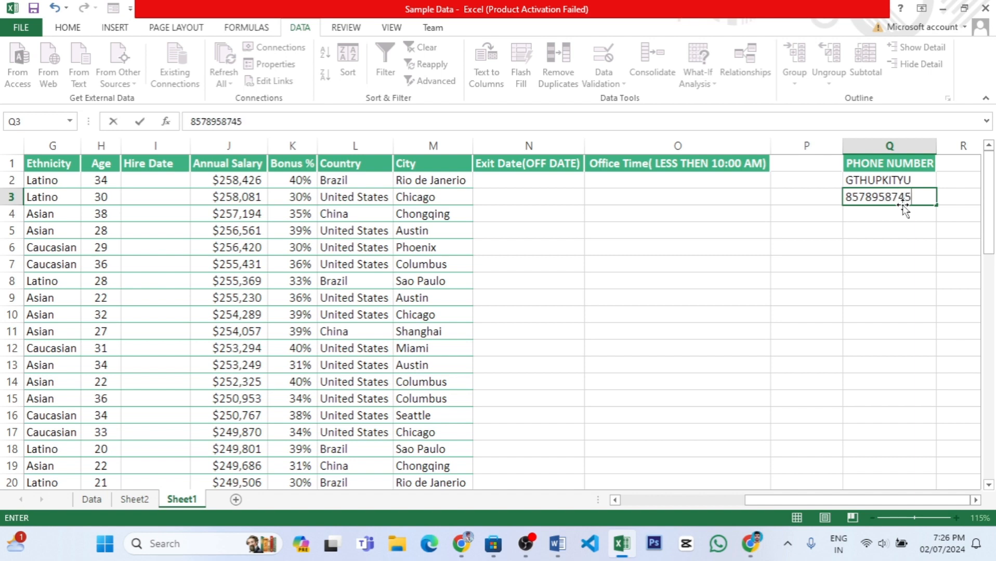
Test the Phone Number text length rule by entering a ten-digit number in cell Q3.
click(901, 217)
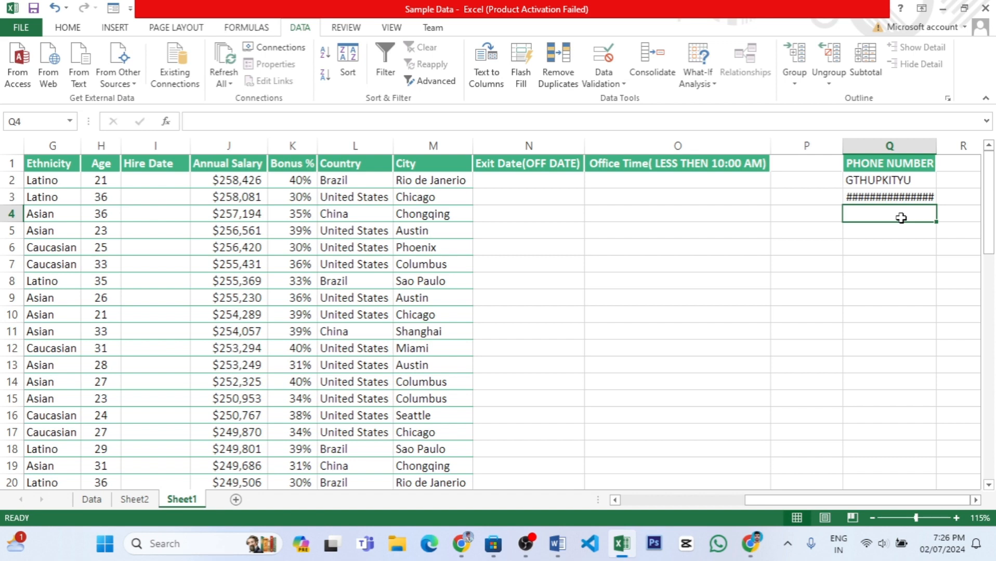
Try to enter the eleven-letter text HHHYTUKOPLU in cell Q4, and discard the entry.
text(HH)
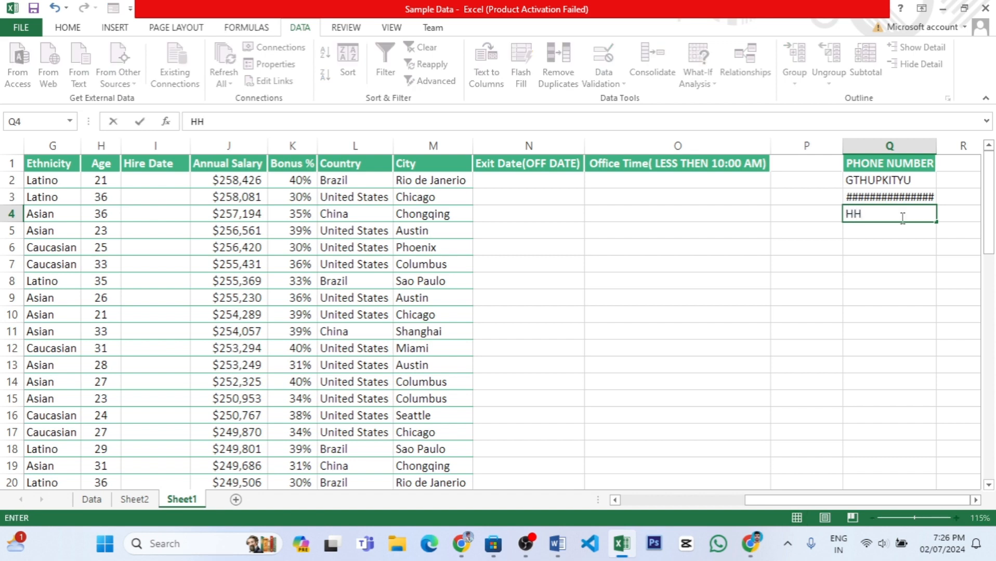
text(HYTUKOPLU)
key(Return)
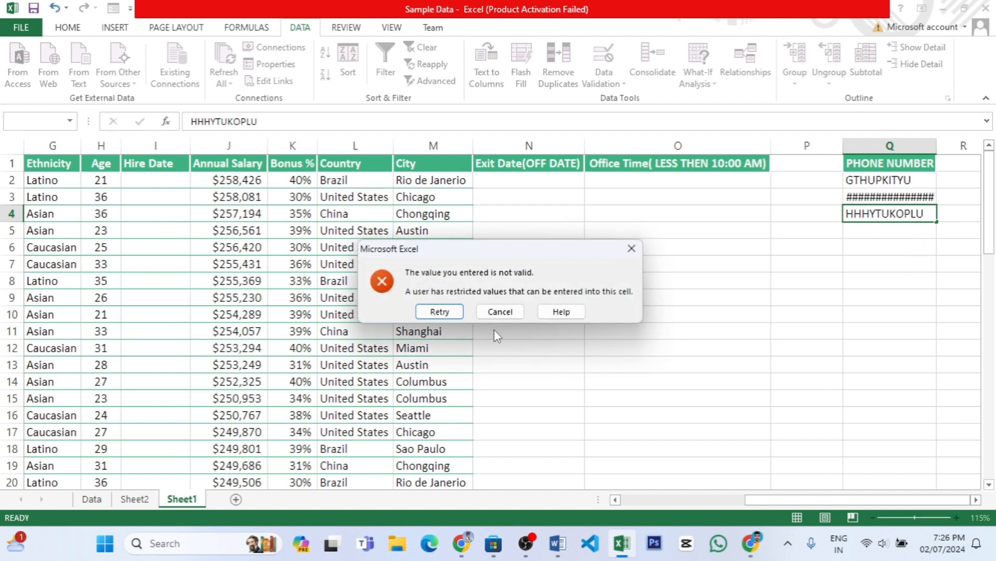
click(500, 311)
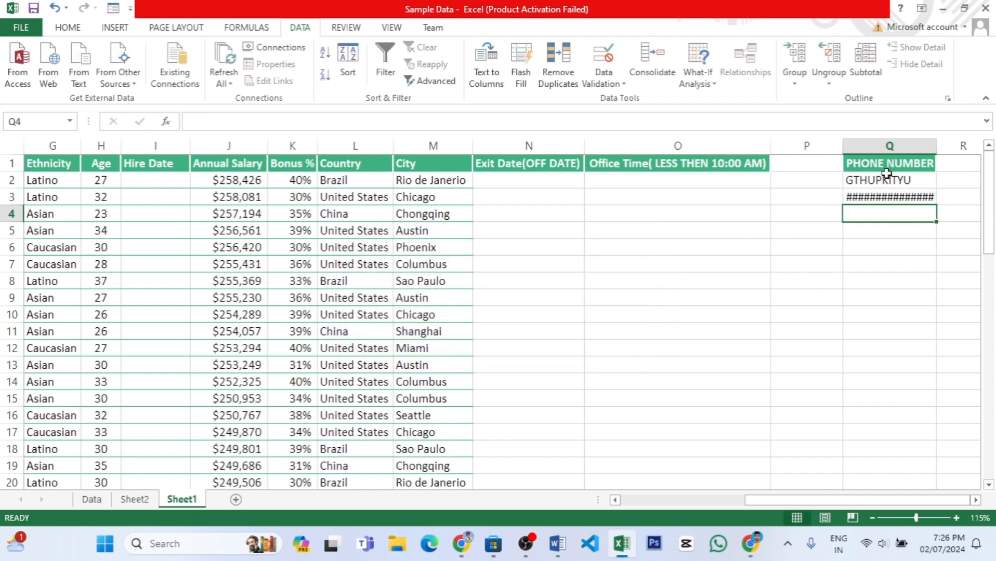
Clear cells Q2:Q5 and open the data validation settings for all of column Q, extending the rule to cells without validation.
drag(884, 180, 894, 224)
key(Delete)
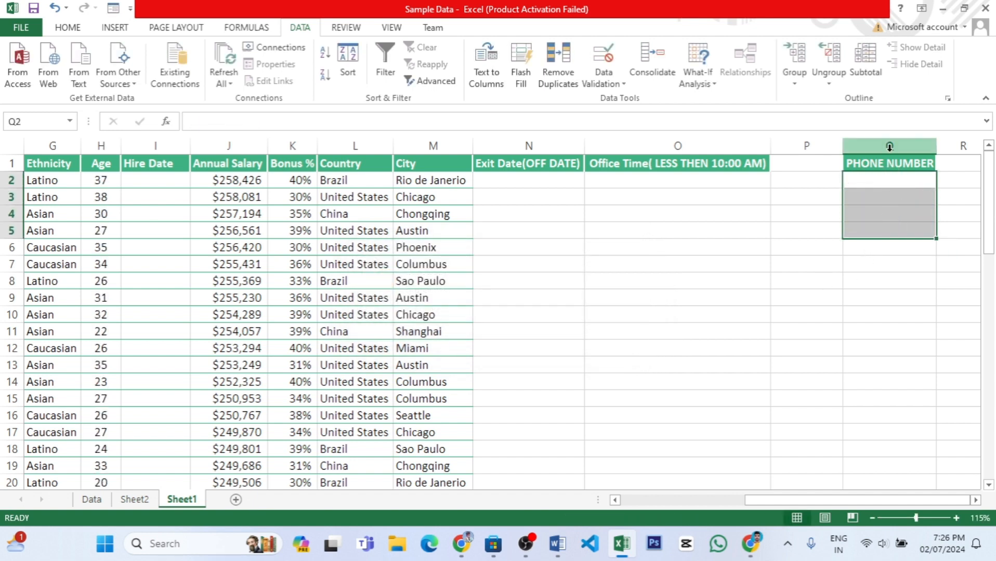
click(889, 145)
click(603, 78)
click(624, 97)
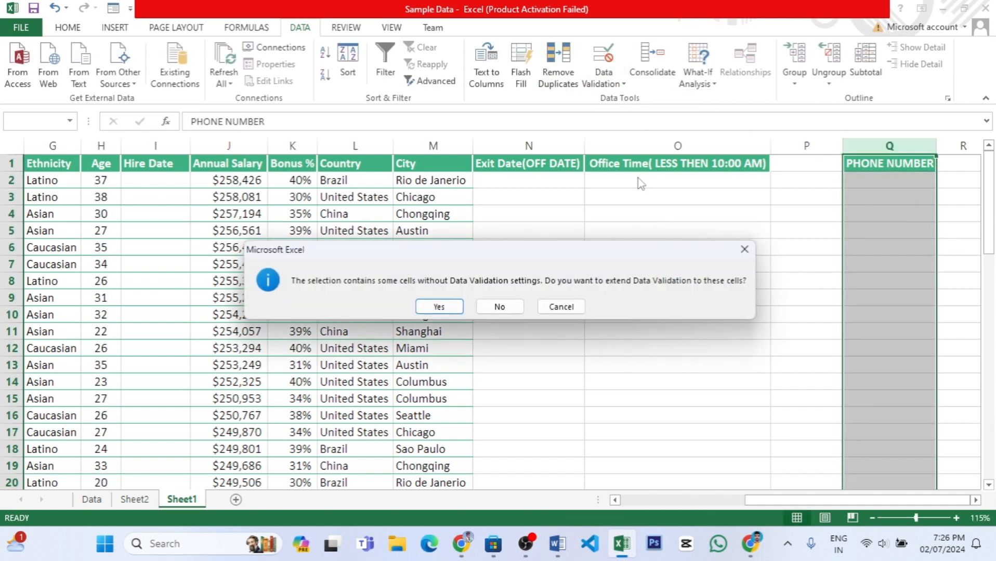
click(438, 312)
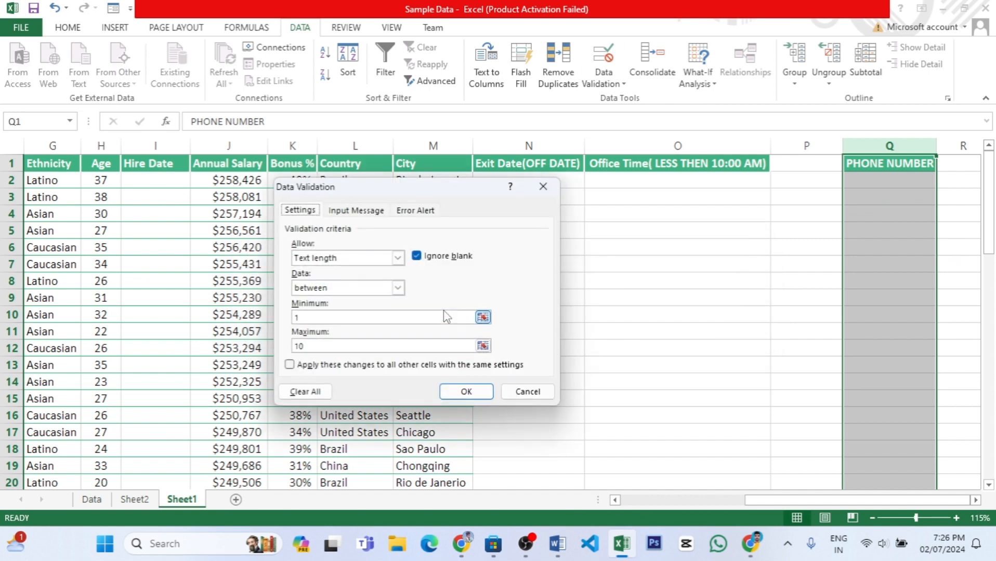
Change the text length condition for column Q to greater than, with a minimum of 5.
click(400, 291)
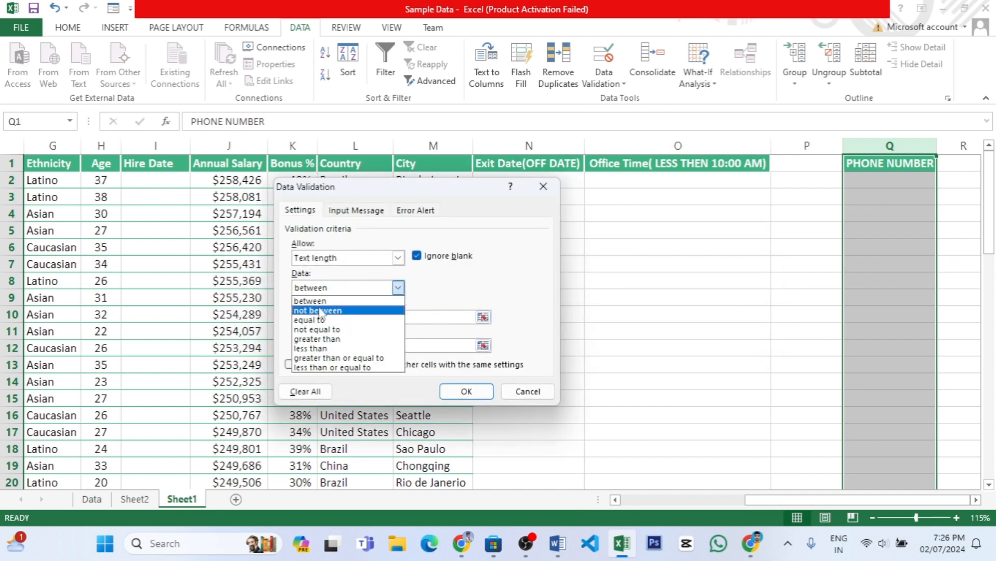
click(323, 340)
click(317, 317)
text(1)
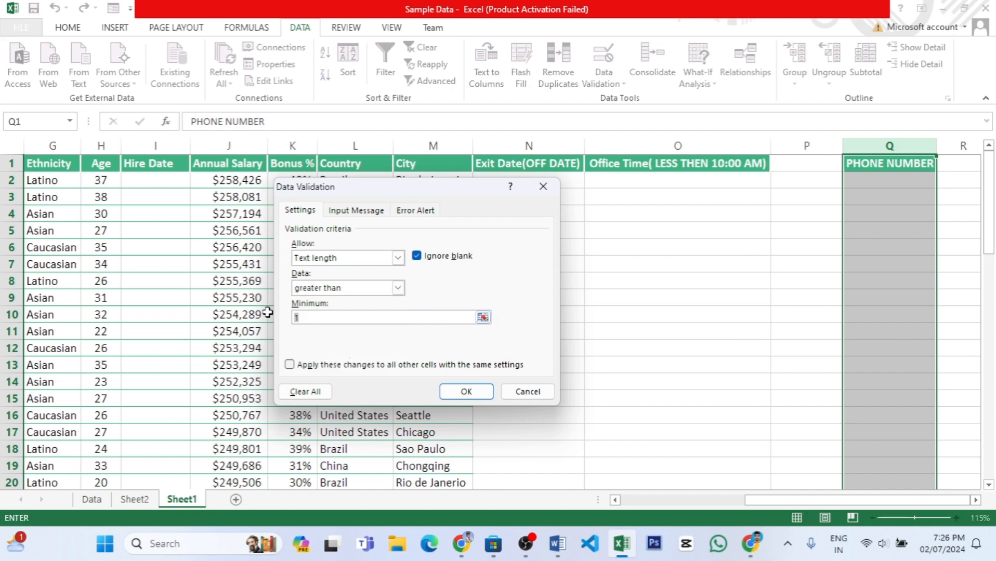
key(BackSpace)
text(5)
Try the less than and greater than or equal to conditions, settle on greater than 5, and apply the text length rule.
click(398, 288)
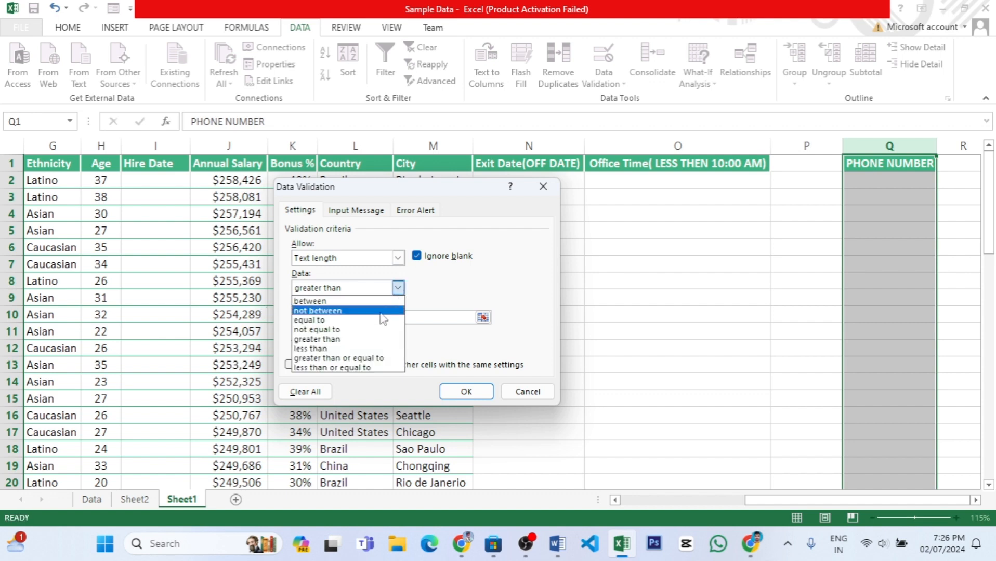
click(321, 349)
click(398, 288)
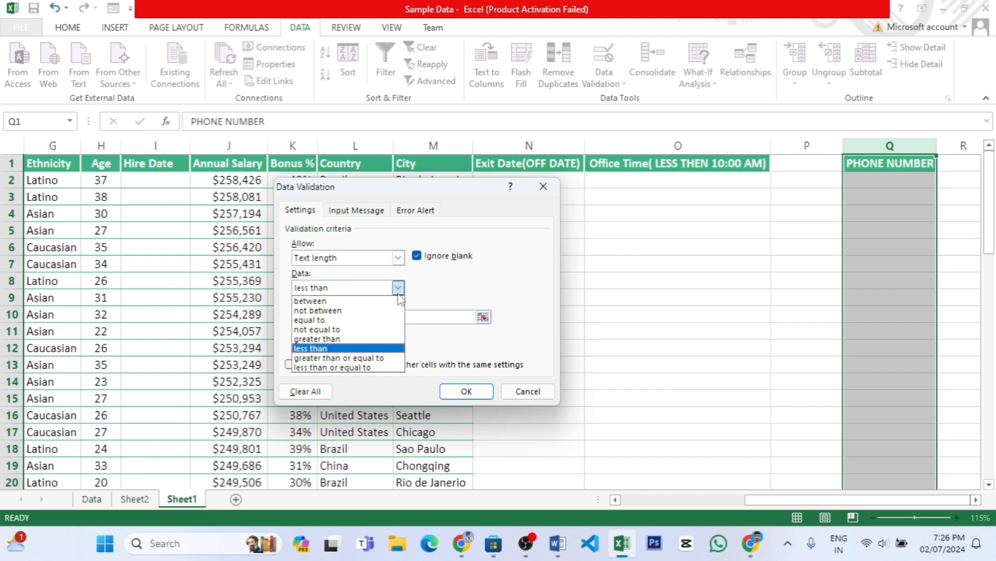
click(348, 358)
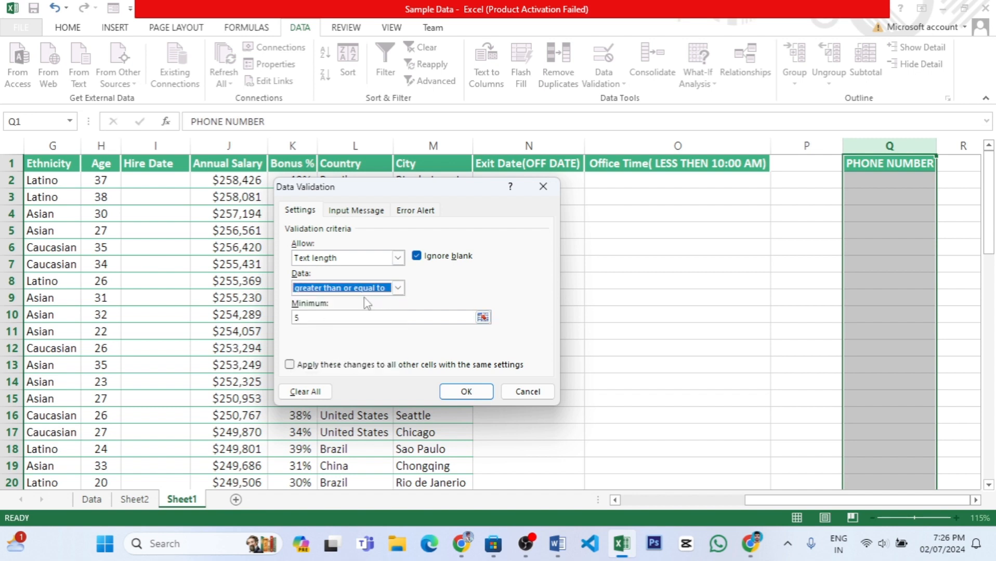
click(397, 290)
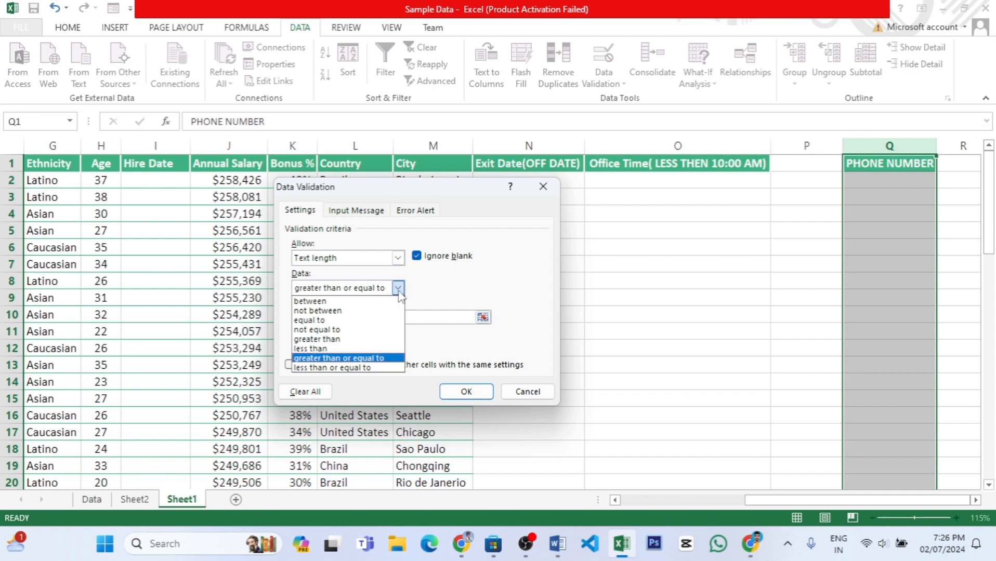
click(330, 340)
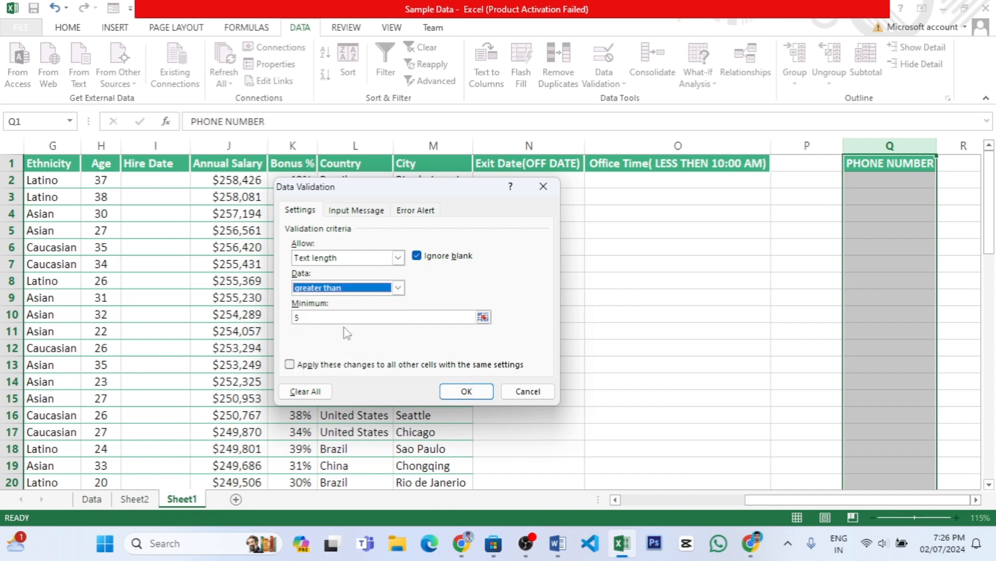
click(318, 317)
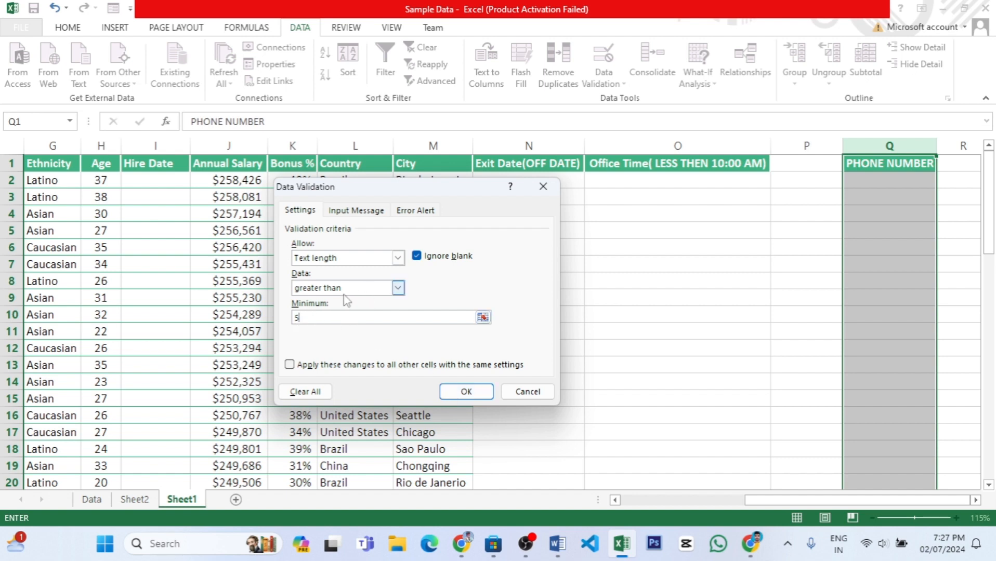
click(466, 391)
Test the greater than 5 rule by trying to enter a five-digit number in cell Q2, and discard the entry.
click(930, 180)
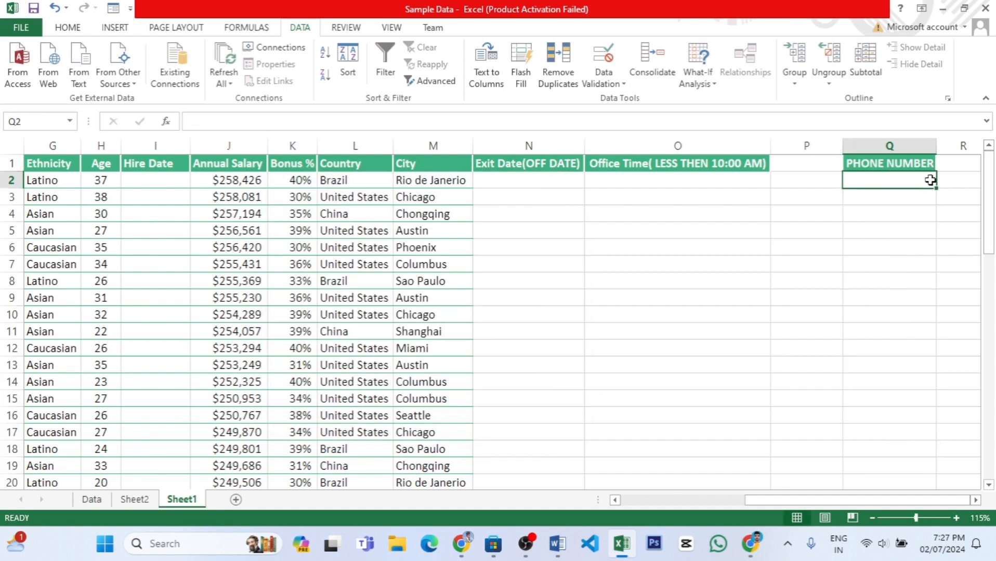
text(85795)
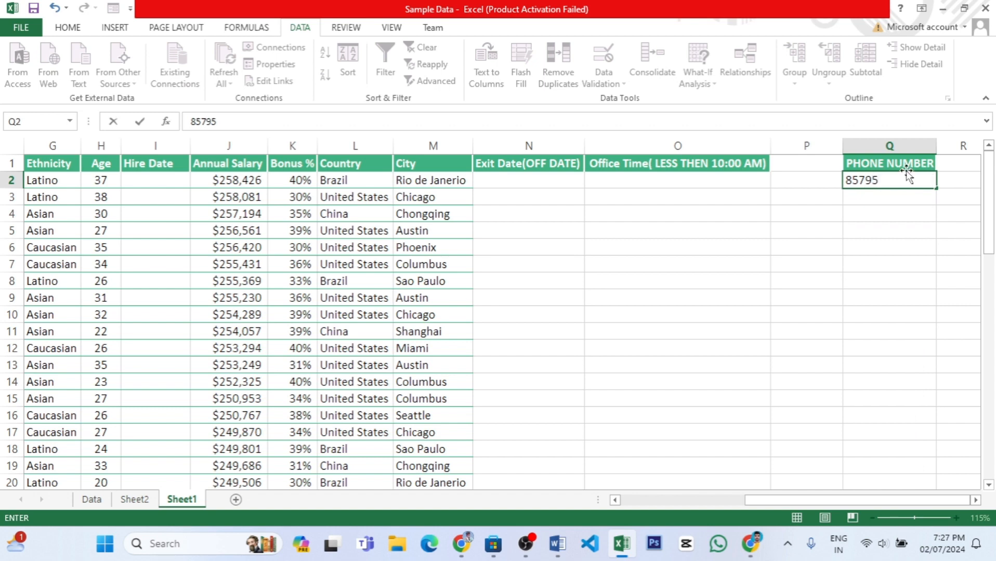
key(Return)
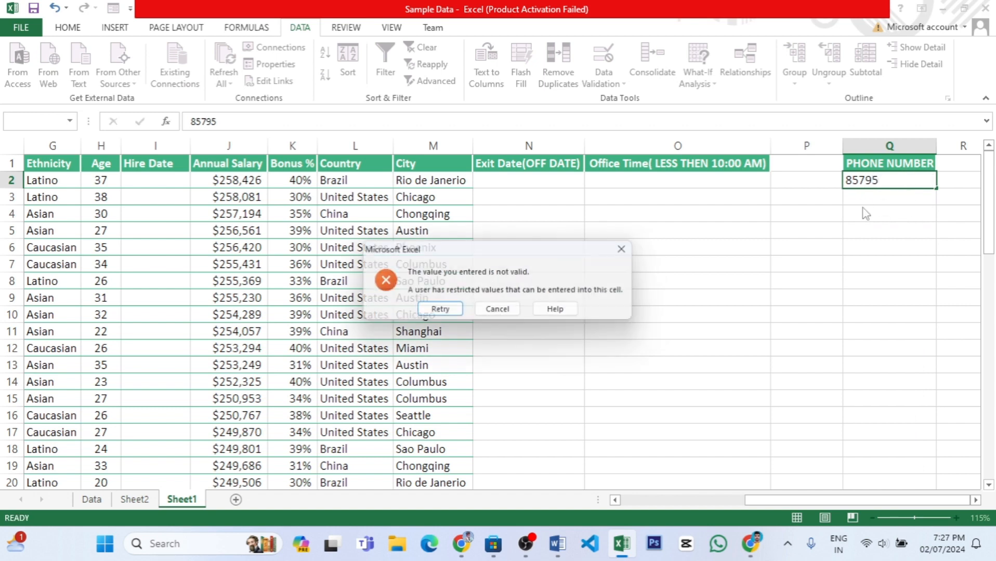
click(518, 312)
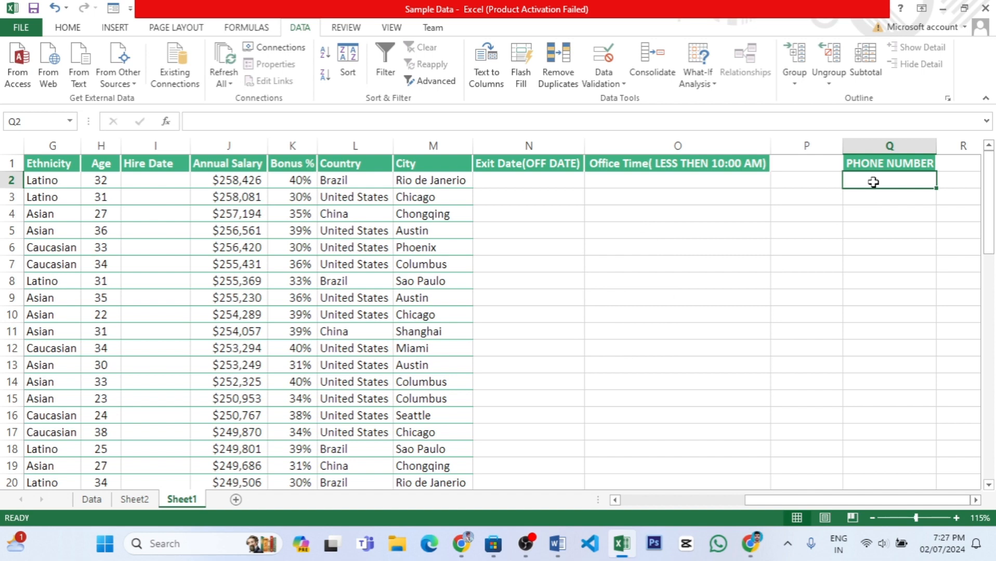
Test the greater than 5 rule by entering a six-digit number in cell Q2.
text(859)
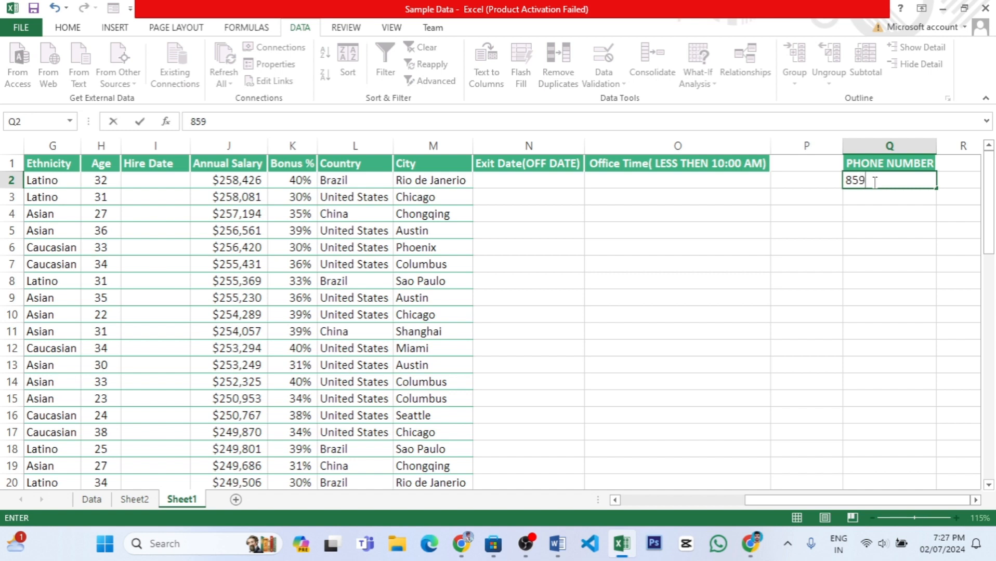
text(874)
key(Return)
click(874, 223)
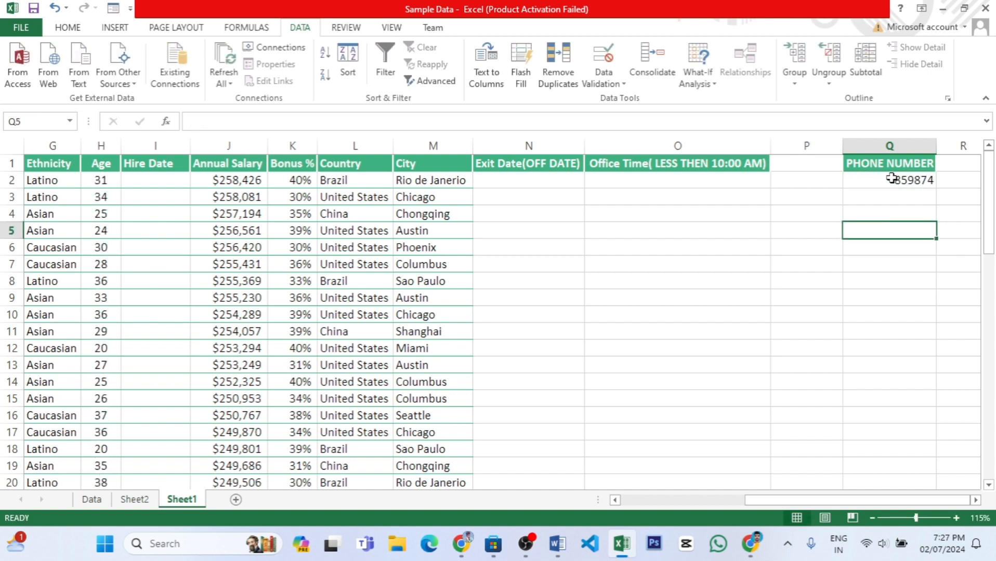
Clear cell Q2 and open the data validation settings for the Phone Number column from Q2 down.
click(891, 178)
key(Delete)
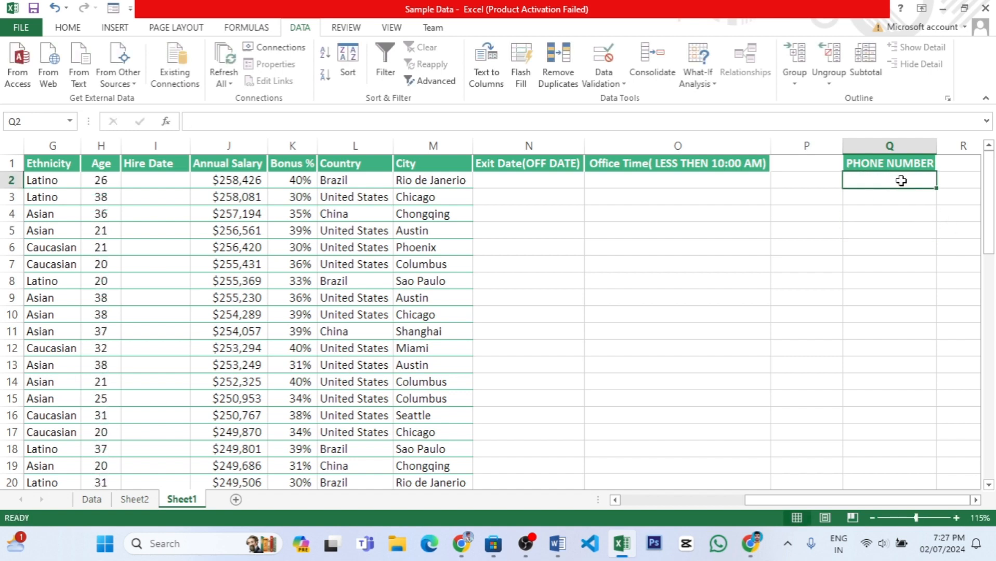
key(ctrl+shift+Down)
scroll(914, 312, up, 6)
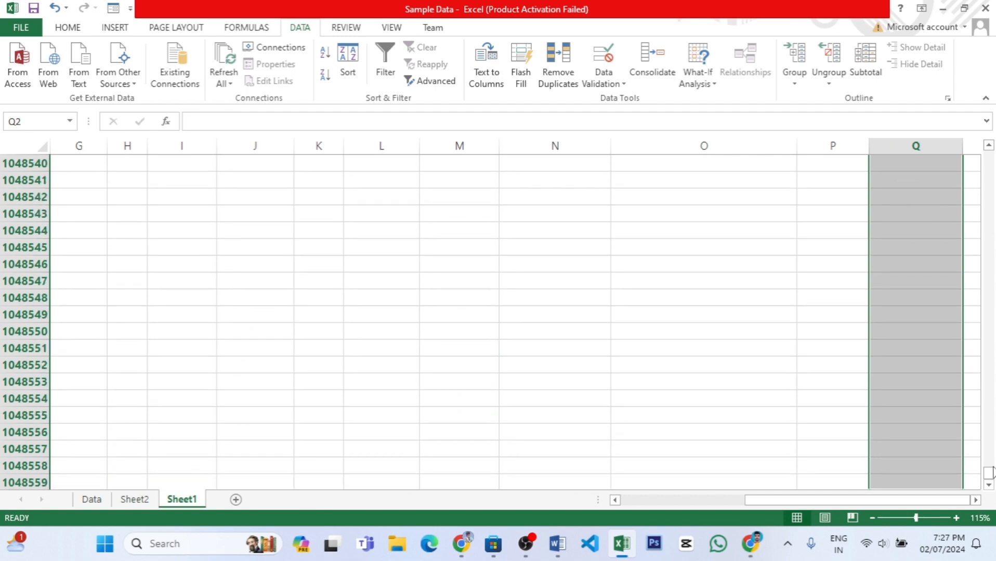
scroll(993, 311, up, 6)
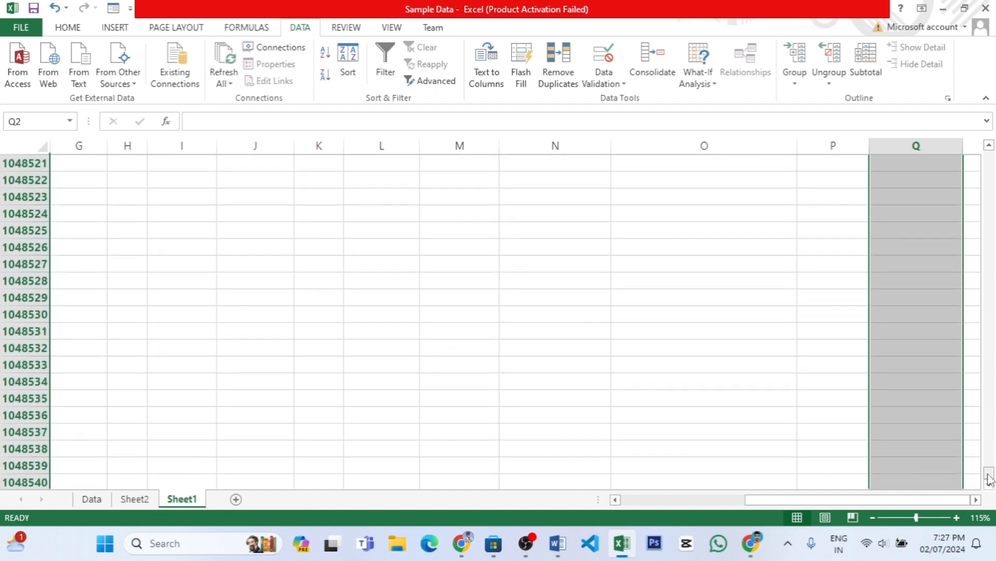
drag(990, 475, 988, 120)
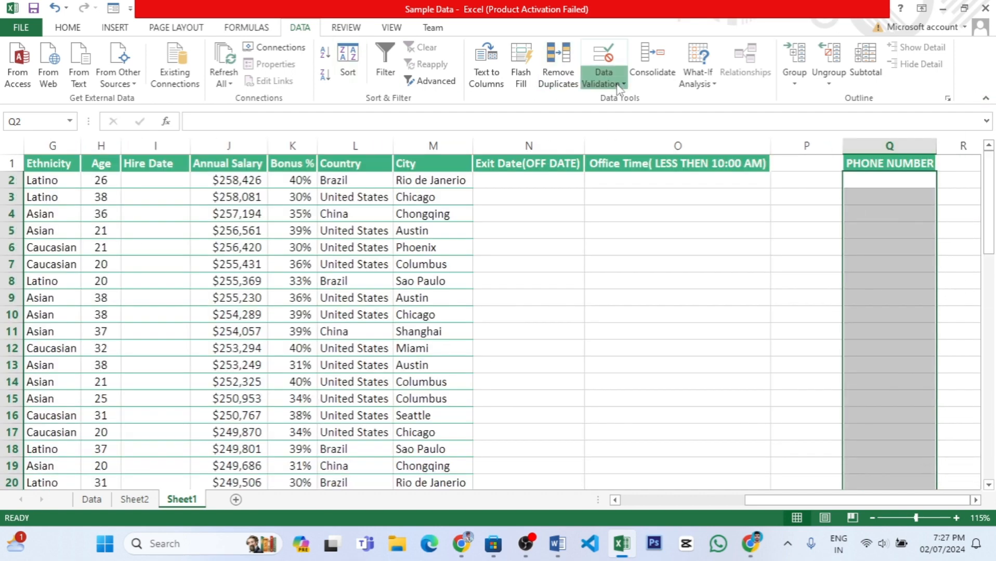
click(603, 56)
Try the greater than or equal to and greater than conditions for the text length rule with a minimum of 5.
click(397, 288)
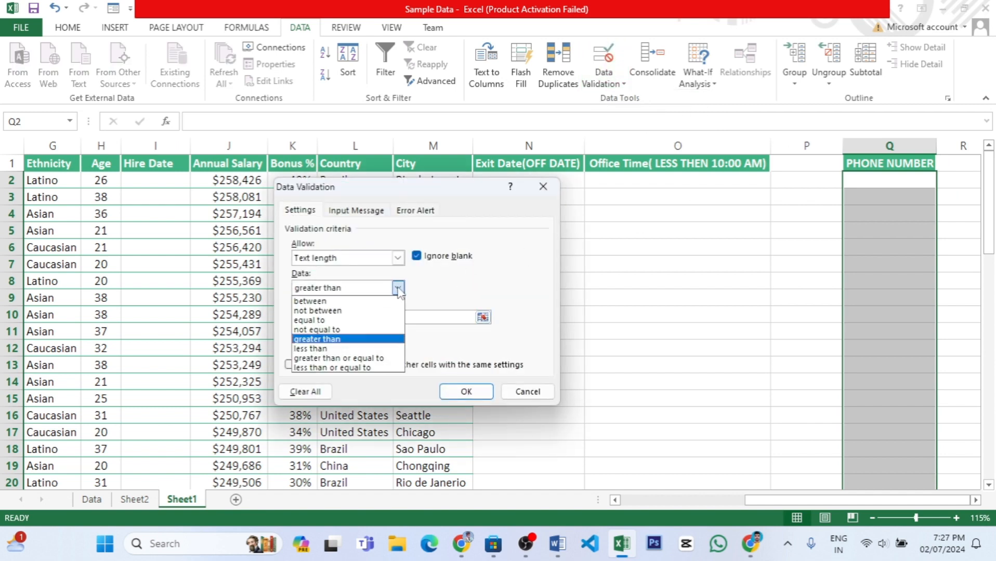
click(319, 358)
click(318, 321)
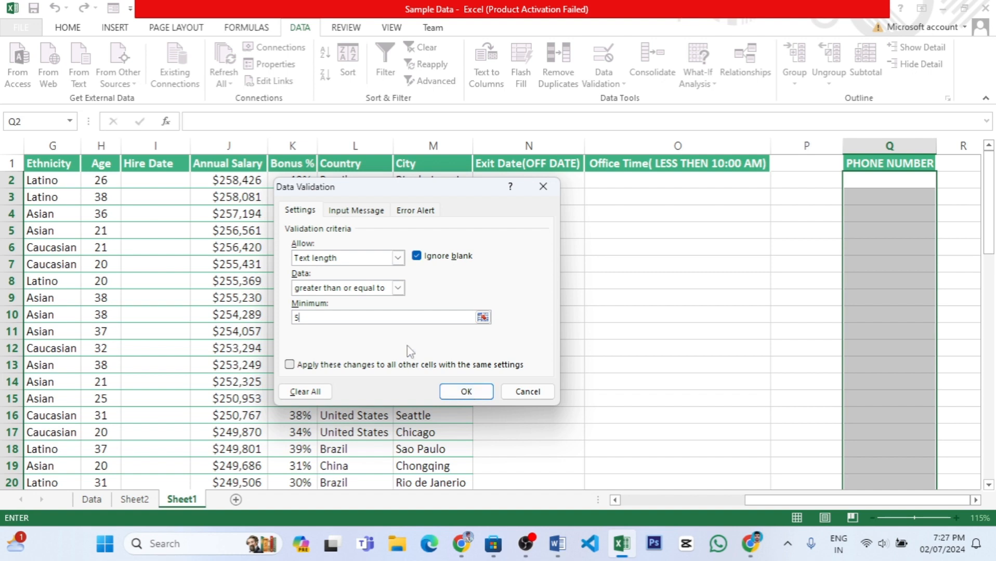
click(397, 288)
click(315, 340)
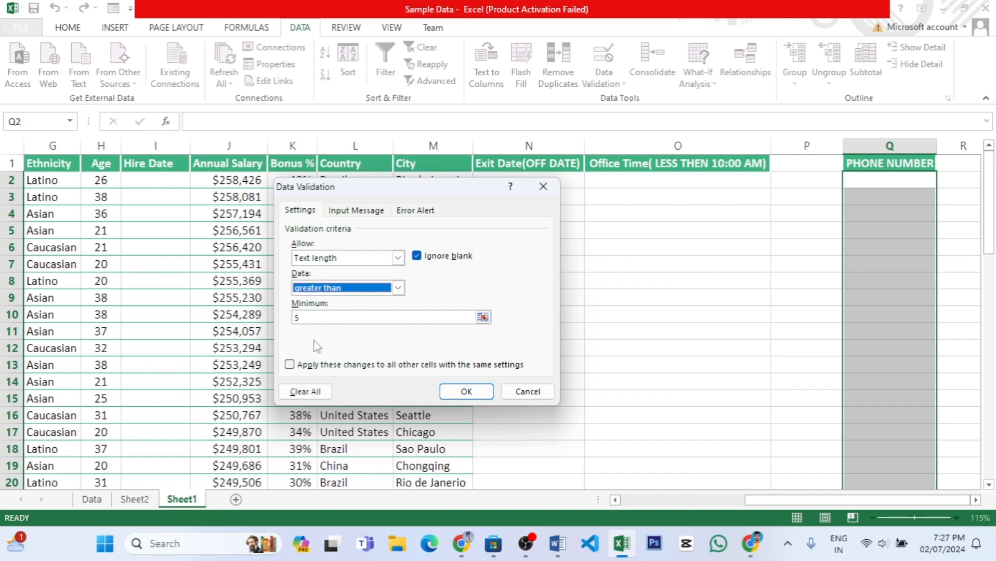
click(398, 288)
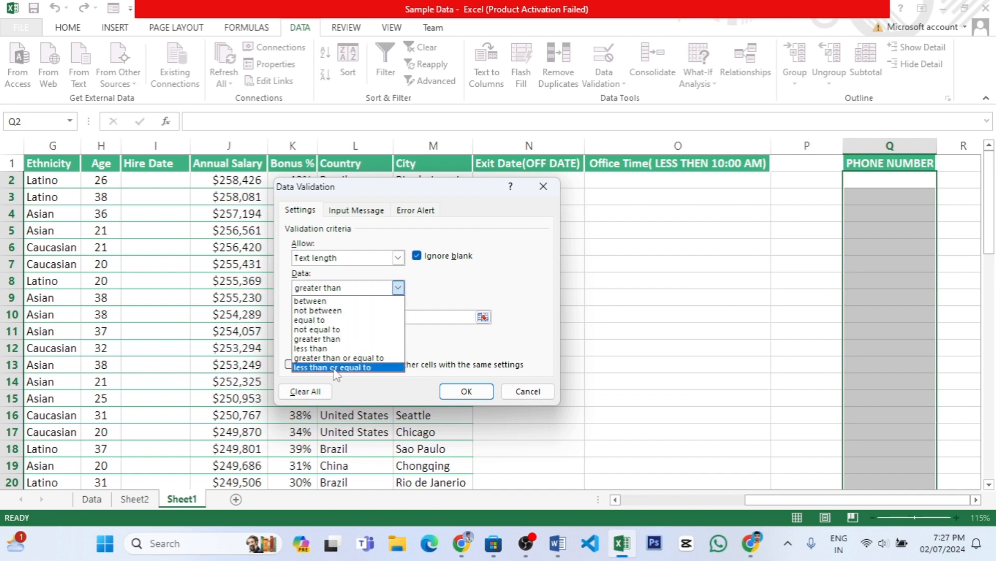
click(398, 289)
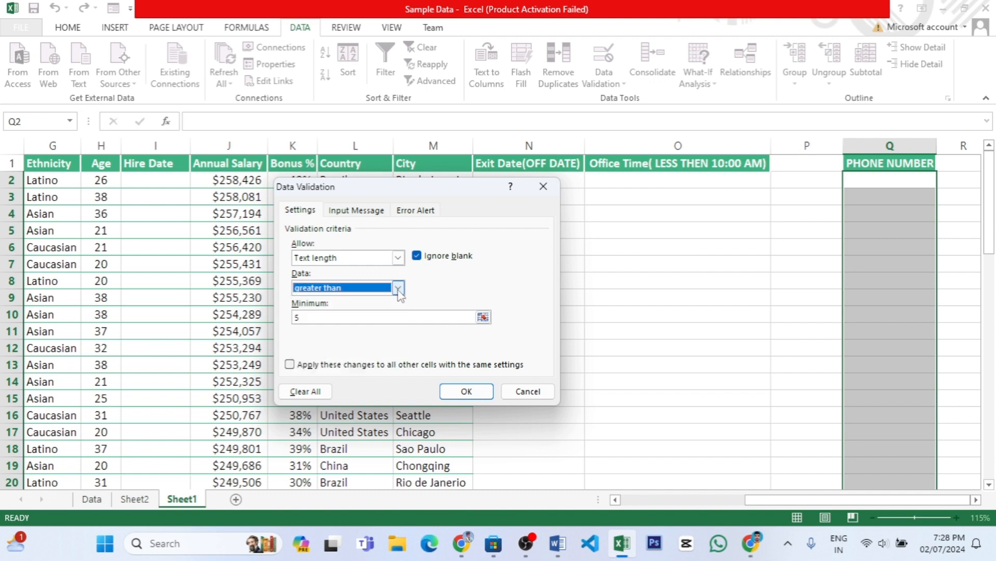
click(398, 289)
click(332, 358)
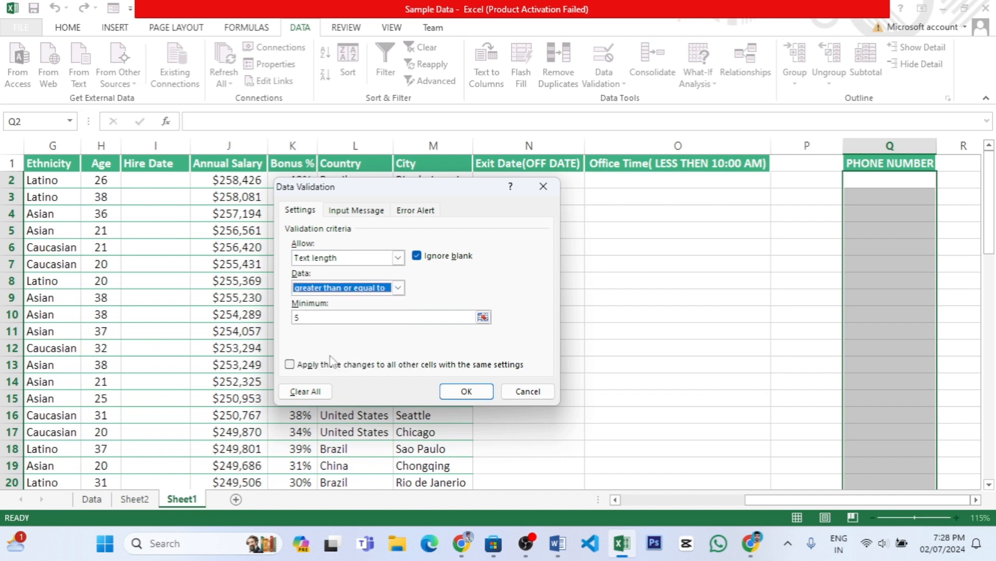
click(396, 289)
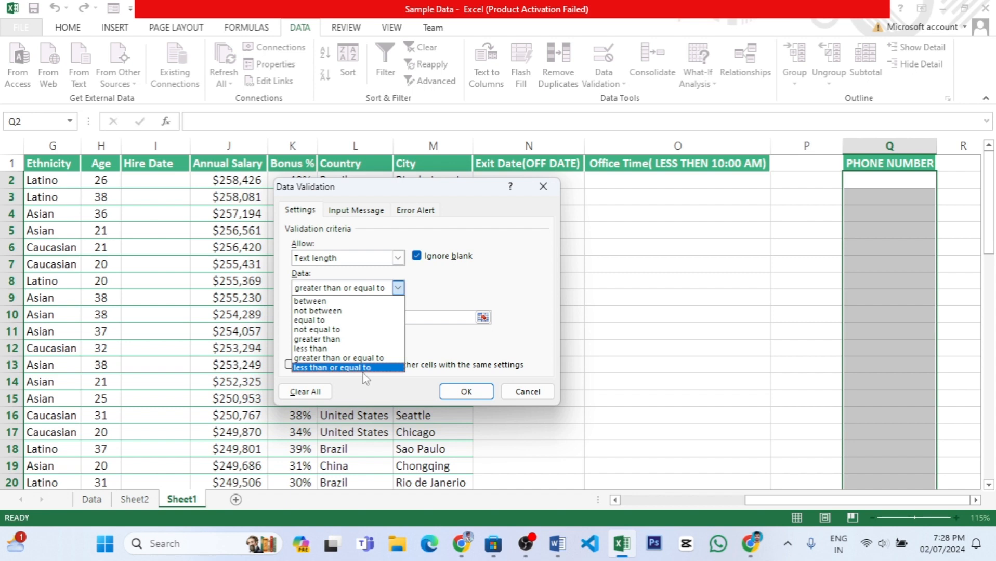
click(358, 358)
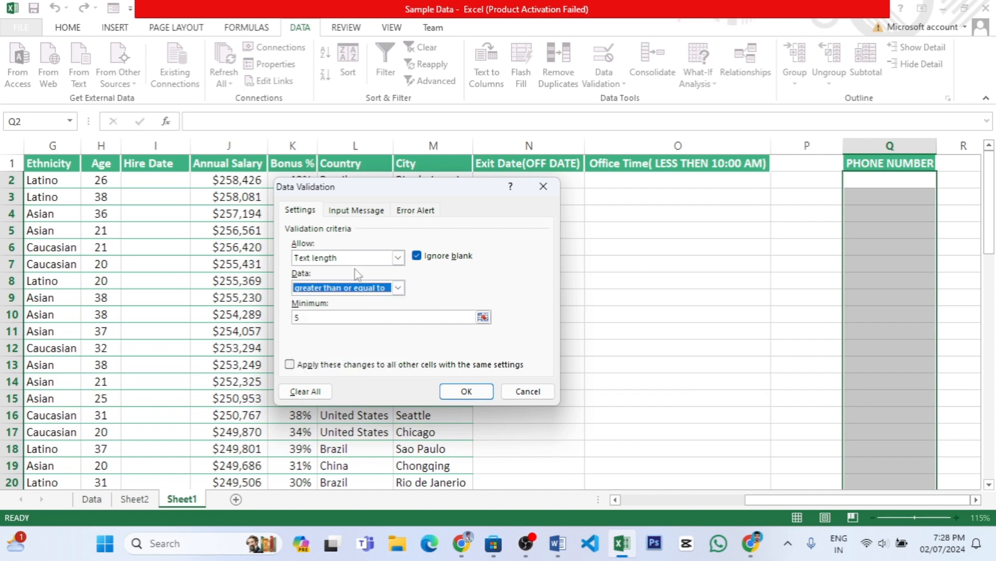
Apply a text length rule between 1 and 10 to the Phone Number column from Q2 down.
click(398, 288)
click(313, 304)
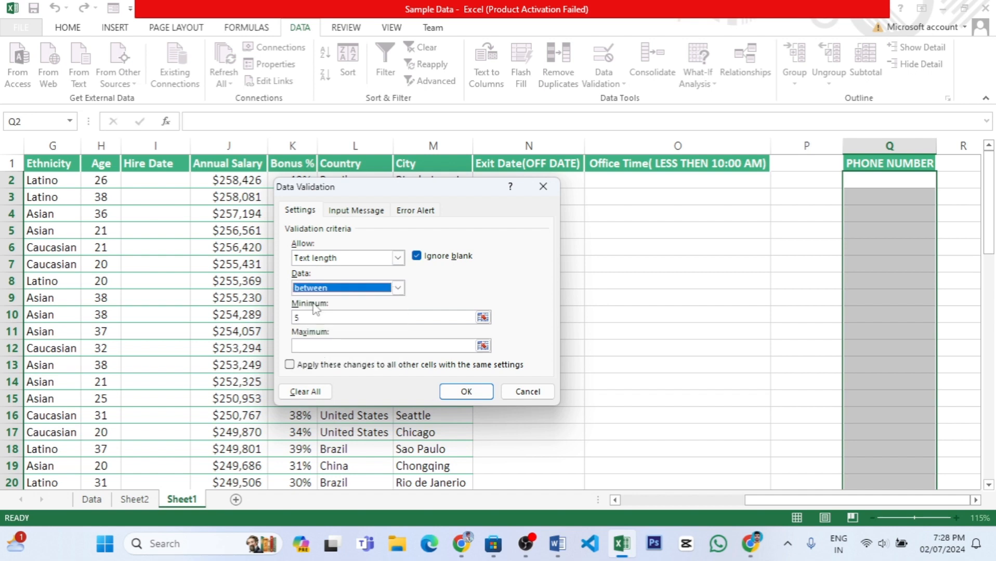
click(318, 317)
key(BackSpace)
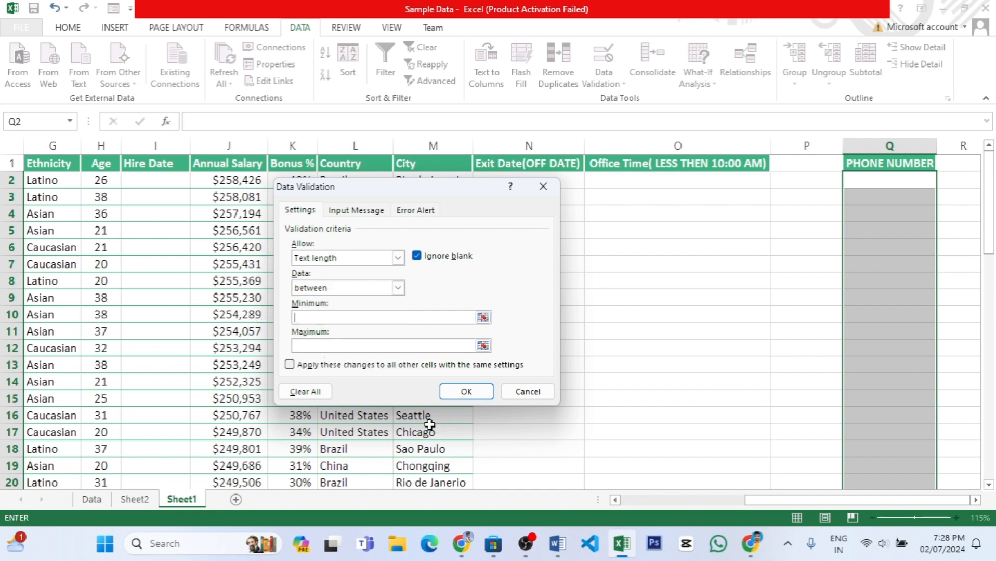
text(1)
click(358, 345)
text(10)
click(476, 395)
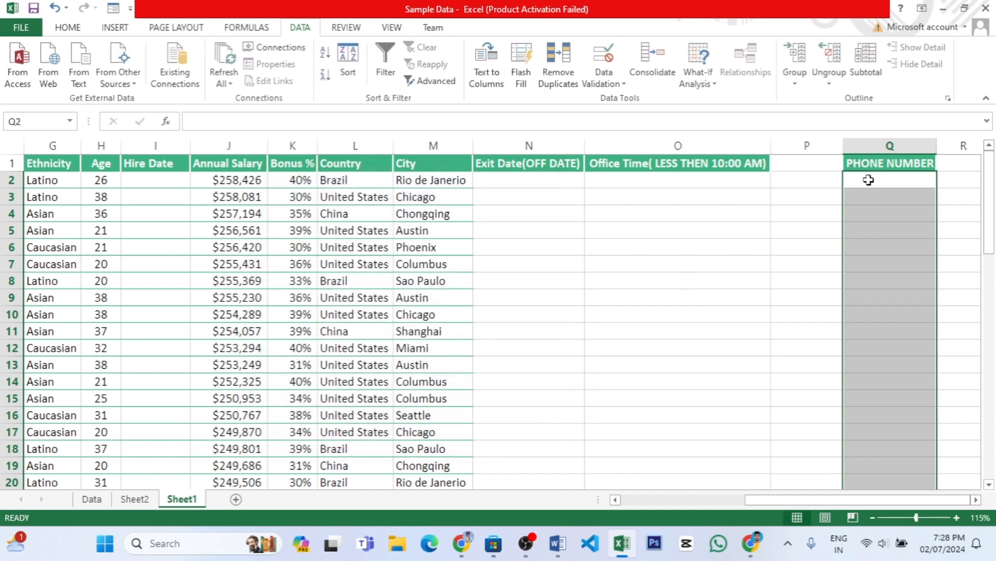
Test the between 1 and 10 rule by entering a ten-digit phone number in cell Q2.
click(868, 180)
text(85795825)
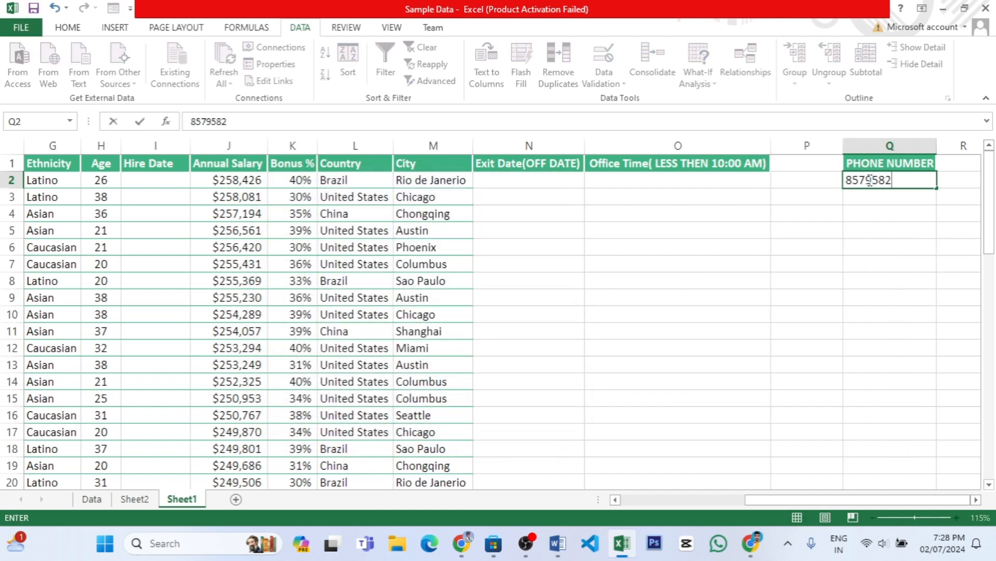
key(BackSpace)
key(BackSpace)
key(BackSpace)
key(BackSpace)
key(BackSpace)
key(BackSpace)
key(BackSpace)
key(BackSpace)
click(892, 207)
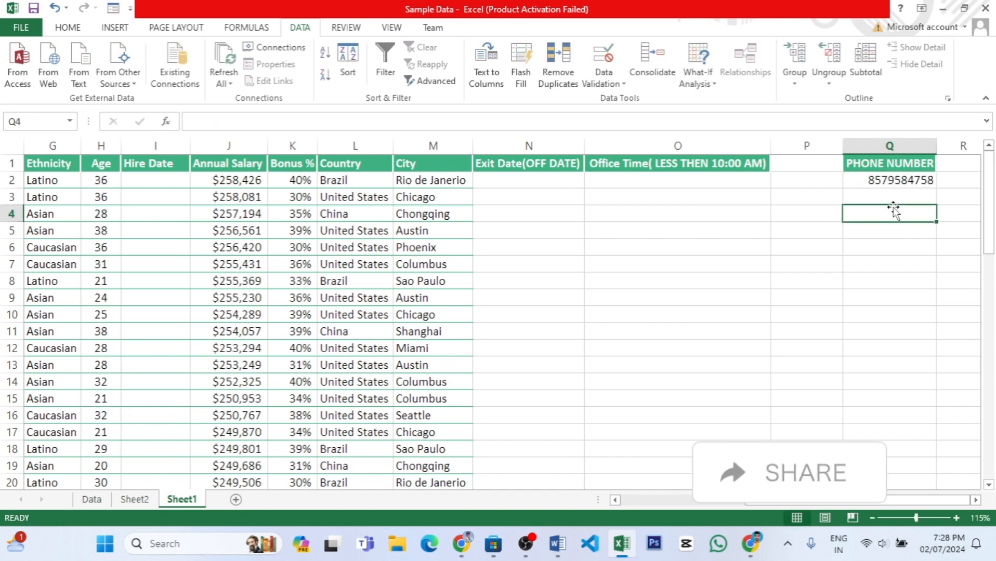
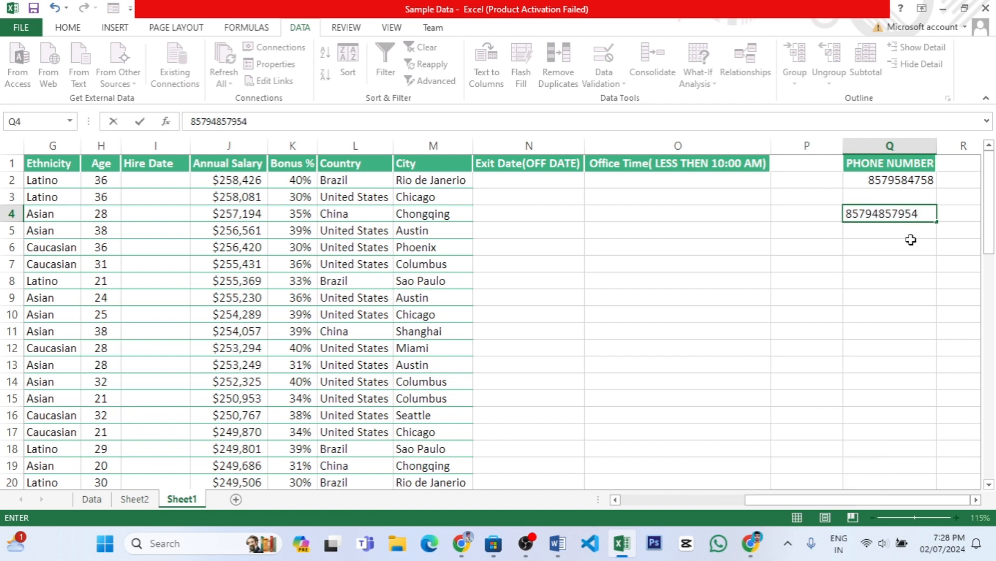
Test the between 1 and 10 rule by trying to enter an eleven-digit number in cell Q4, and discard the entry.
key(Return)
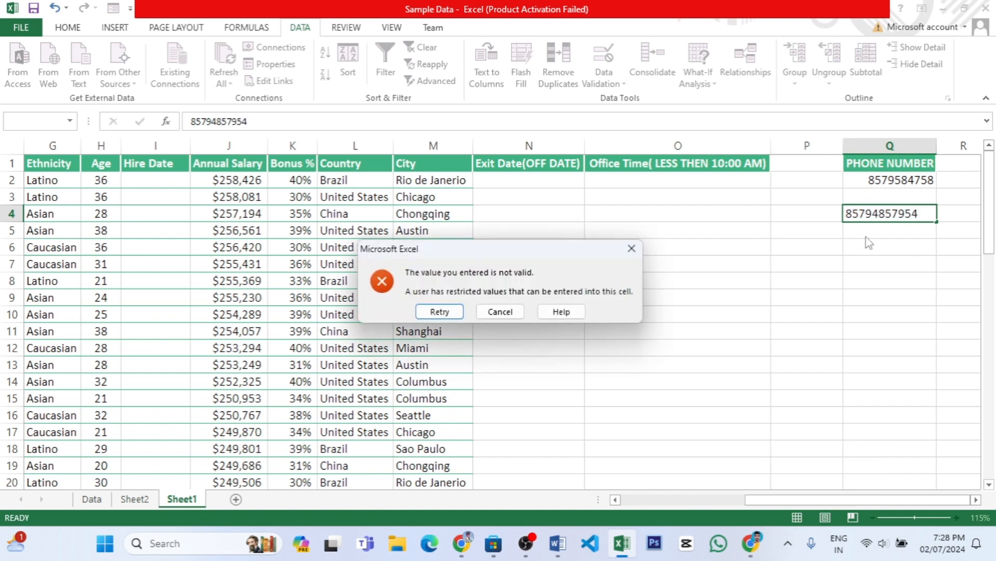
click(494, 310)
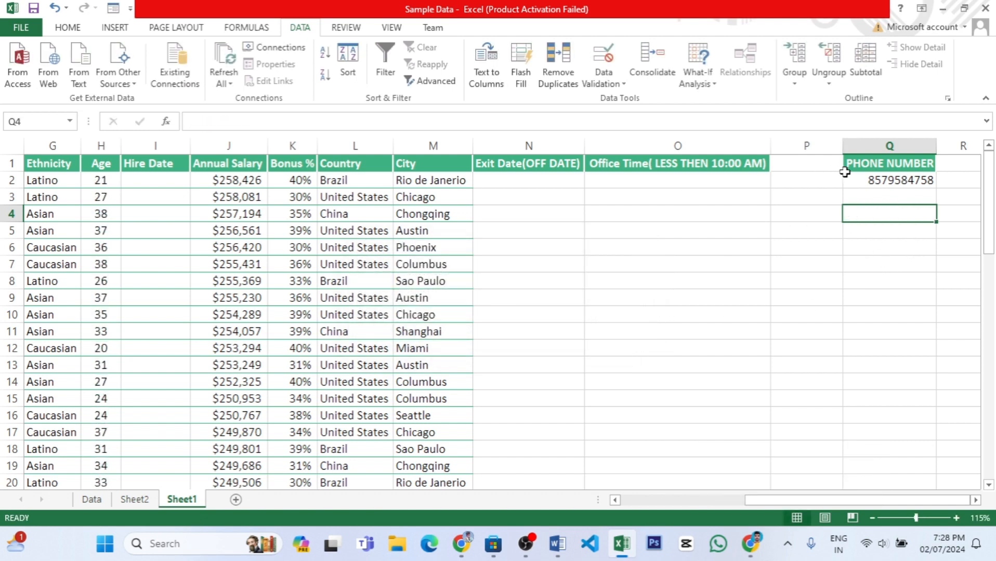
Clear the contents of the Phone Number column from Q2 down.
click(868, 177)
key(ctrl+shift+Down)
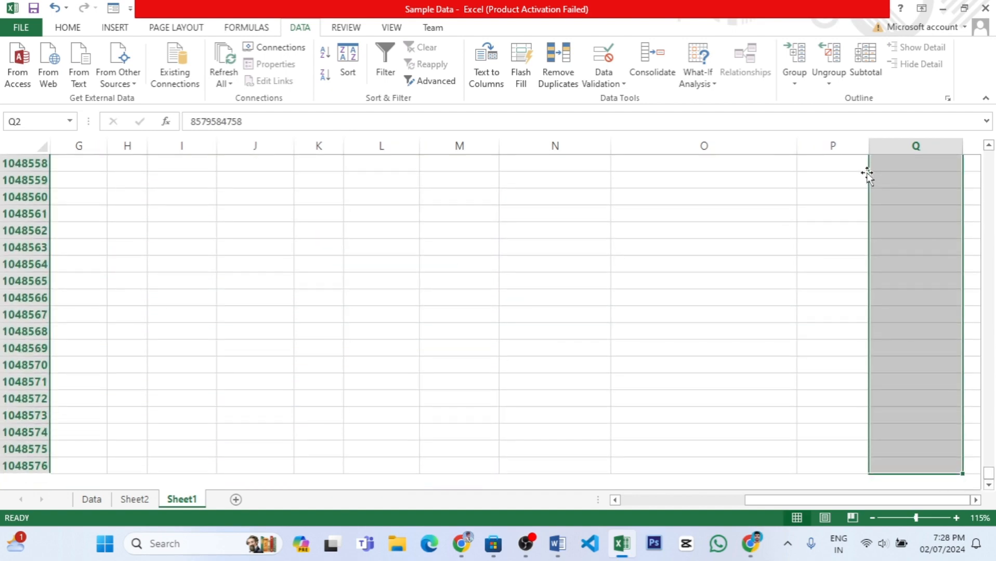
key(ctrl+BackSpace)
key(Delete)
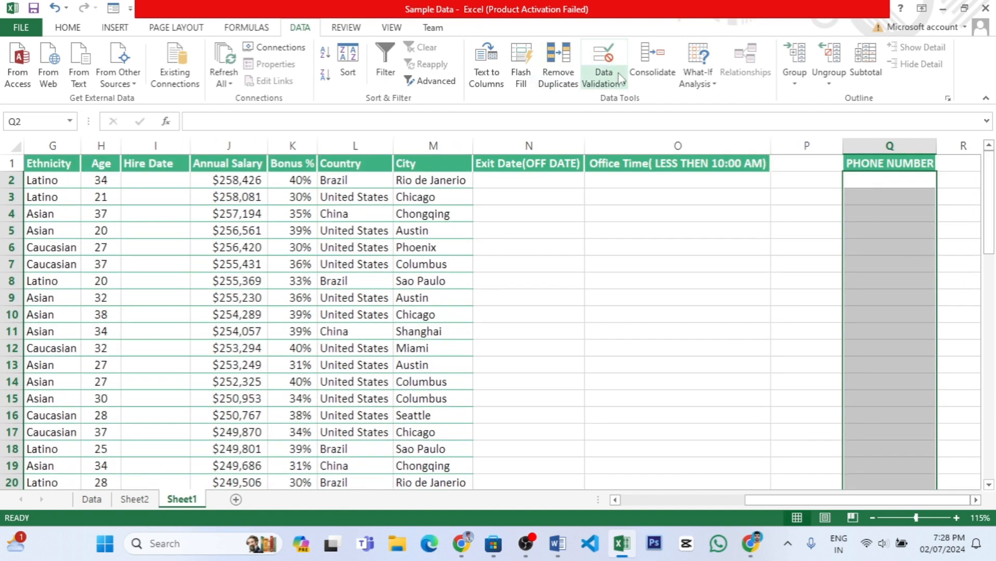
Review the Phone Number column's data validation settings and the list of allowed data types without changing them.
click(603, 78)
click(637, 96)
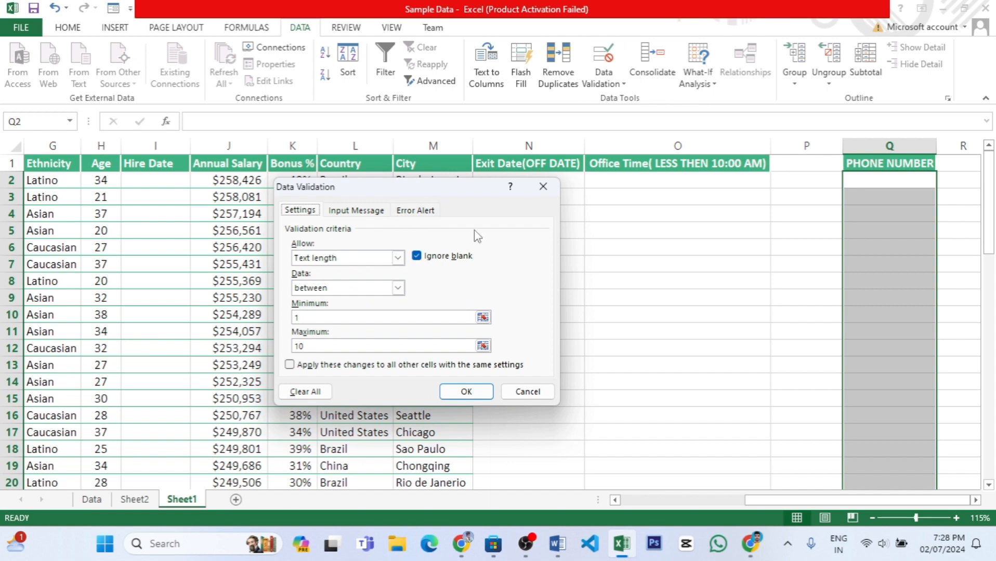
click(543, 187)
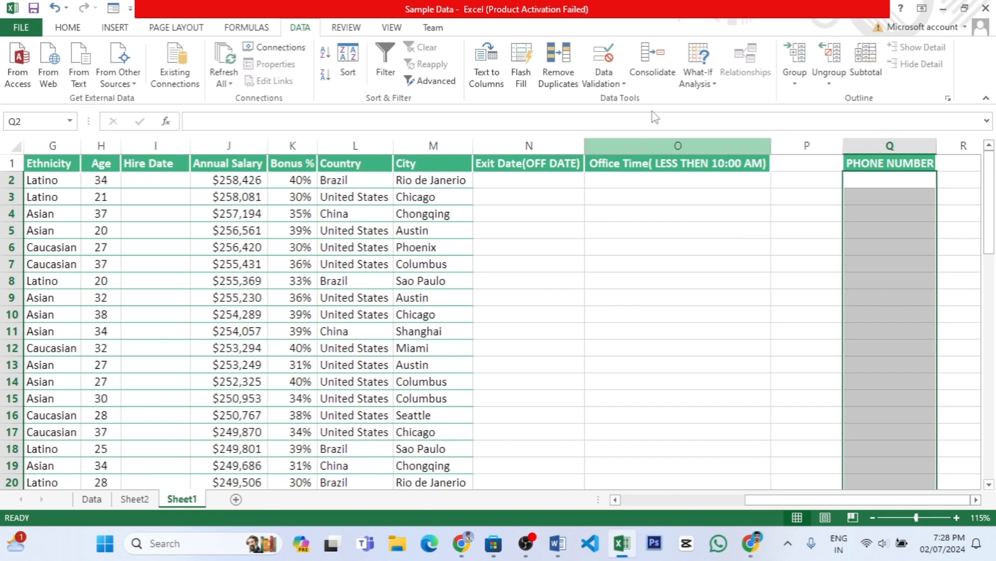
click(604, 83)
click(632, 98)
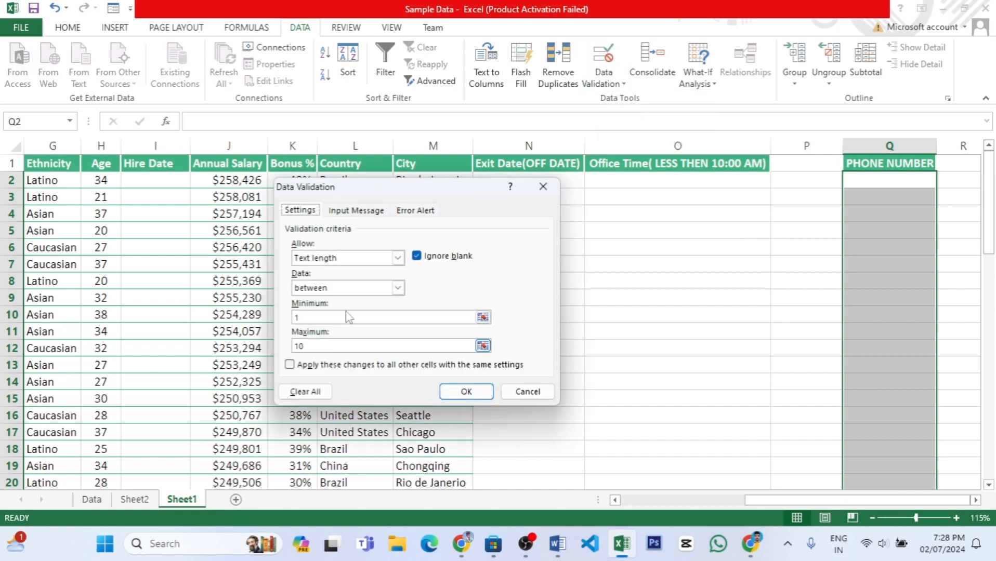
click(398, 258)
click(535, 394)
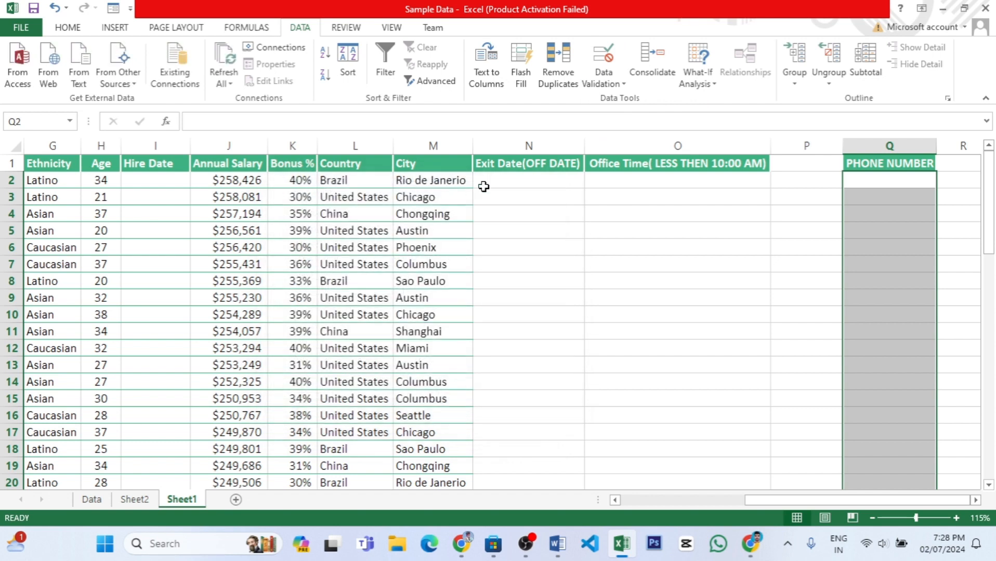
Open the data validation settings of cell N2 under Exit Date and examine the custom rule's formula.
click(525, 182)
click(605, 84)
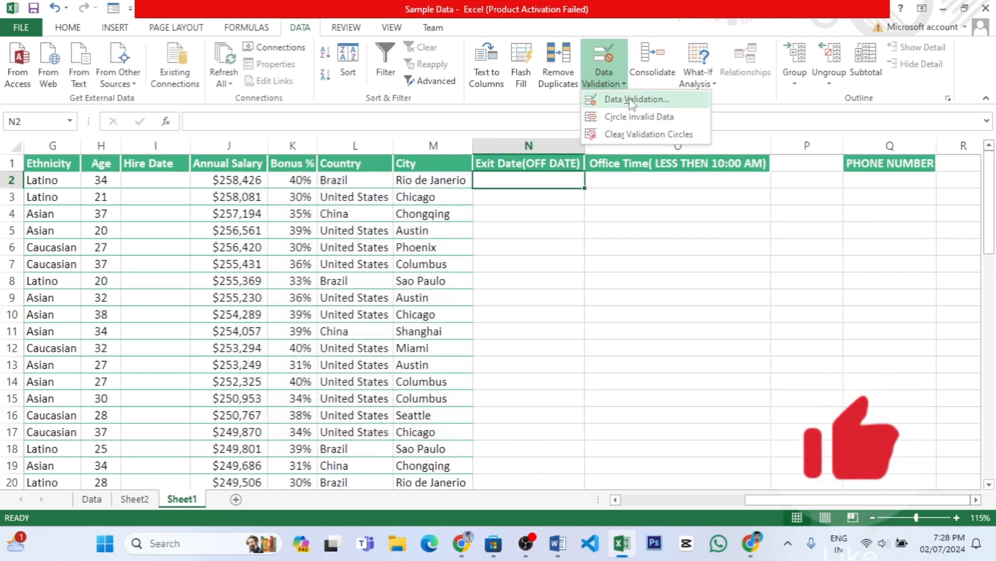
click(639, 98)
click(398, 258)
click(397, 258)
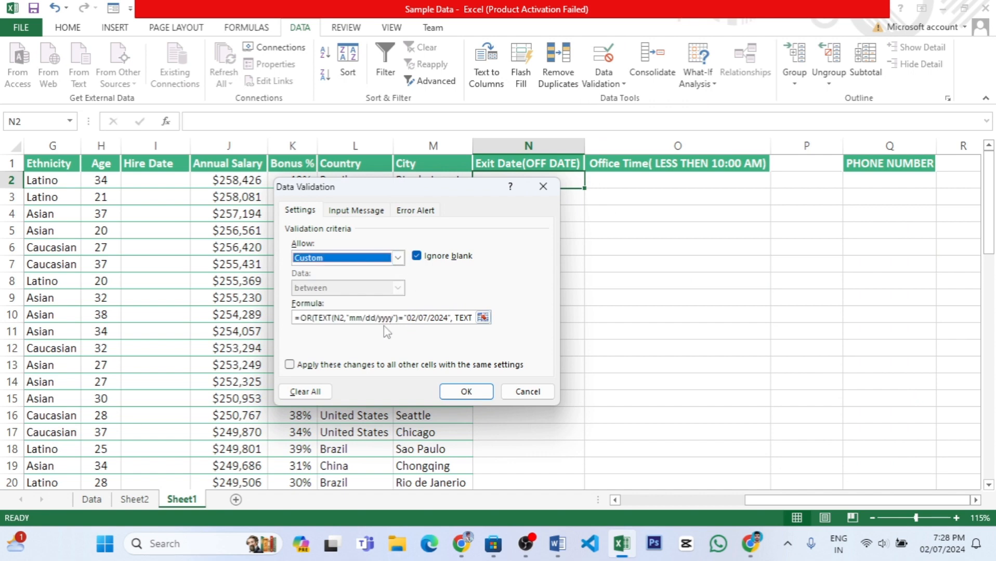
click(379, 319)
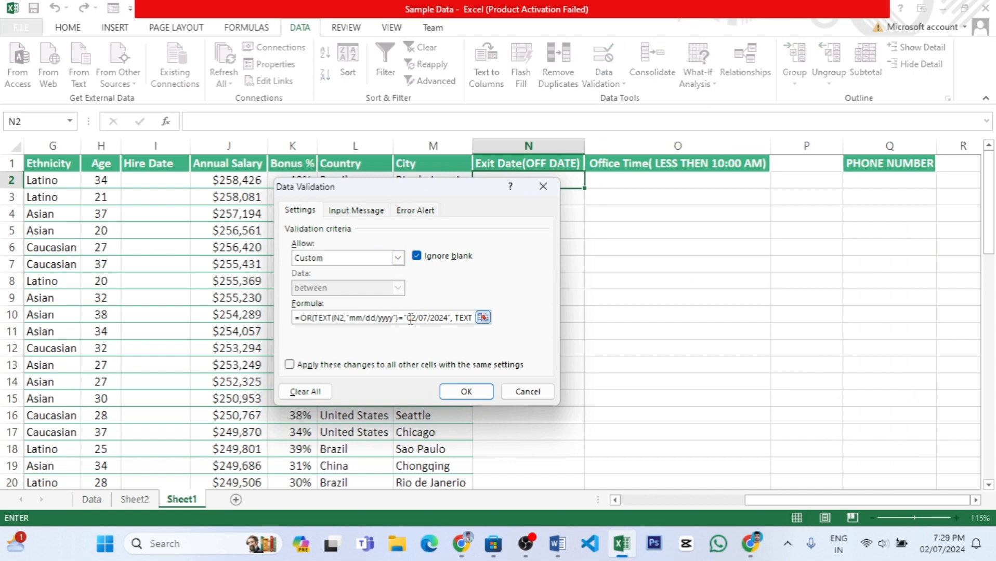